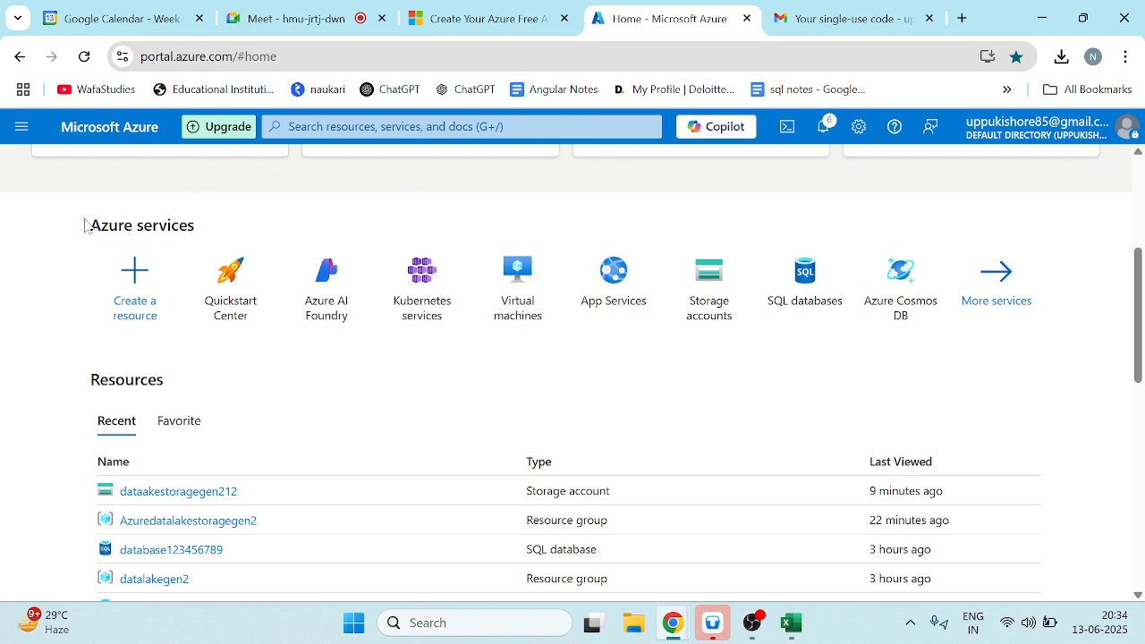
# - Search Create a resource for 'sql database' and open the SQL Database Marketplace offering
pyautogui.scroll(1, 81, 227)
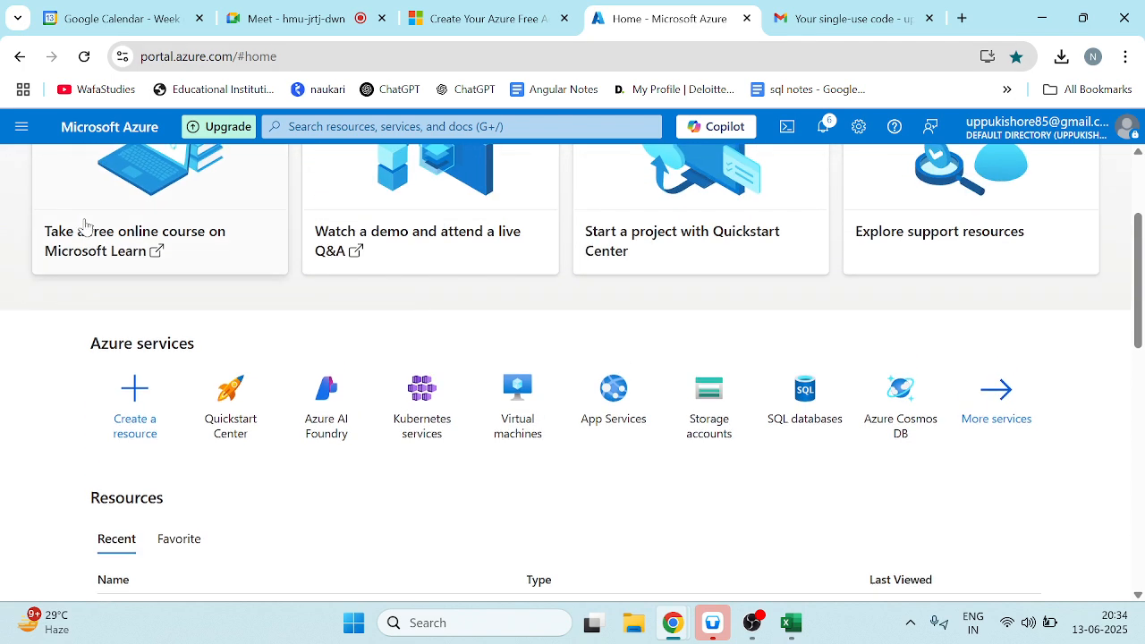
pyautogui.click(16, 131)
pyautogui.click(60, 161)
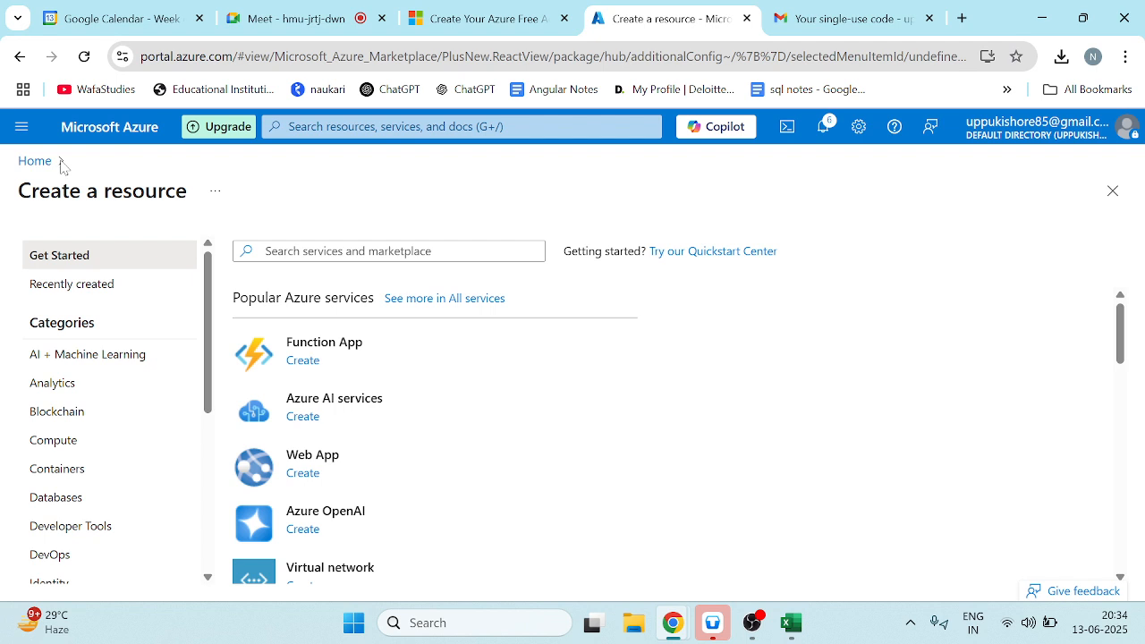
pyautogui.click(293, 251)
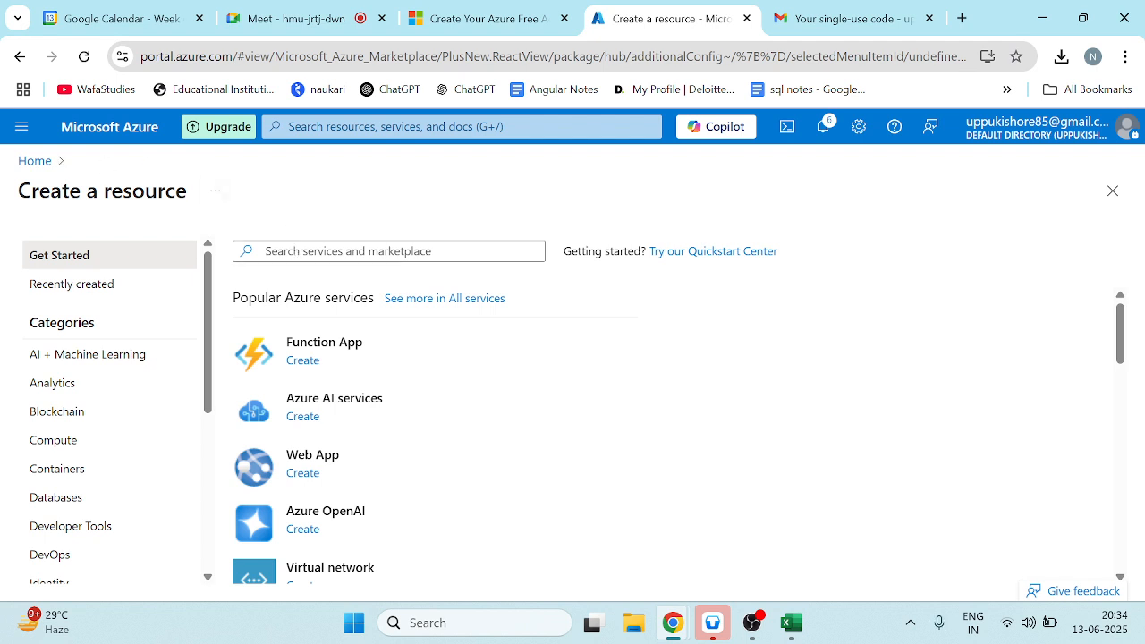
pyautogui.write('s')
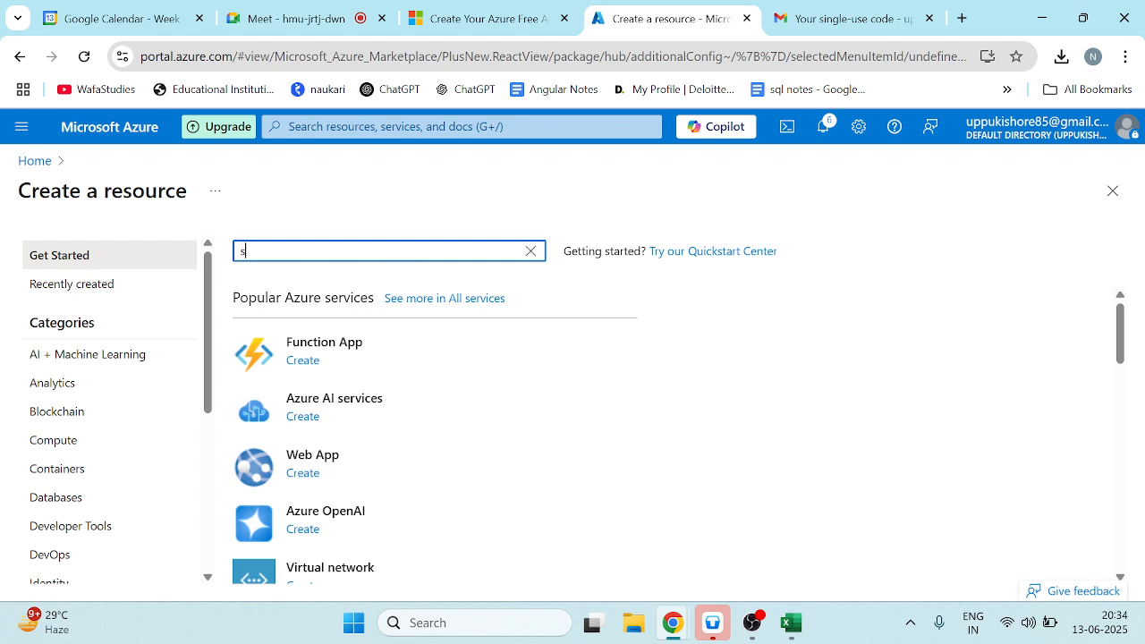
pyautogui.write('ql database')
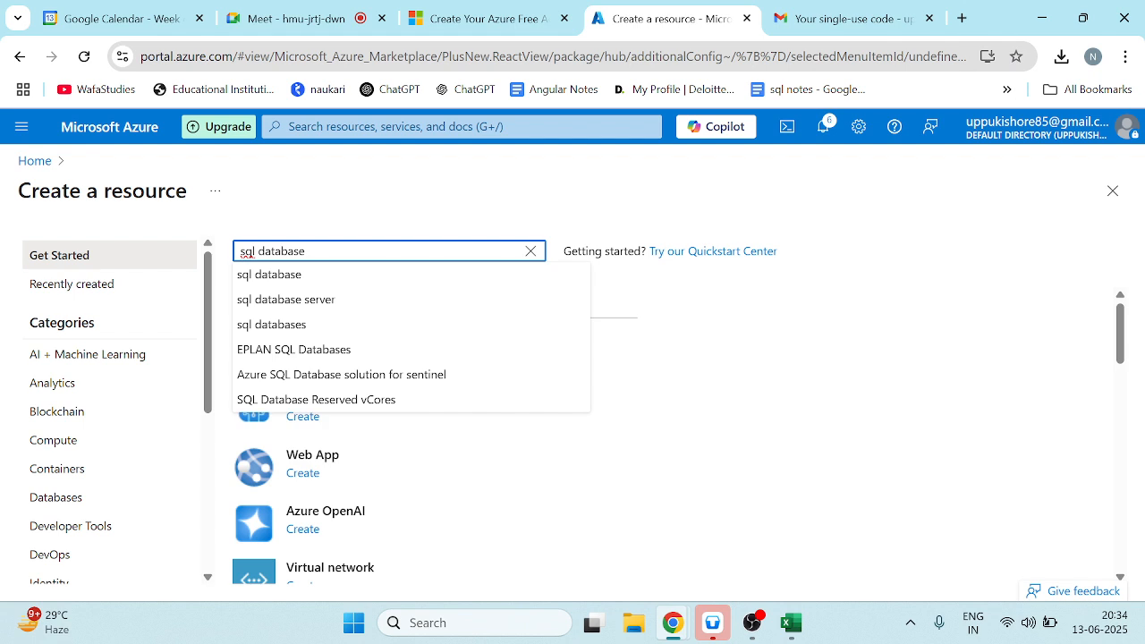
pyautogui.click(289, 276)
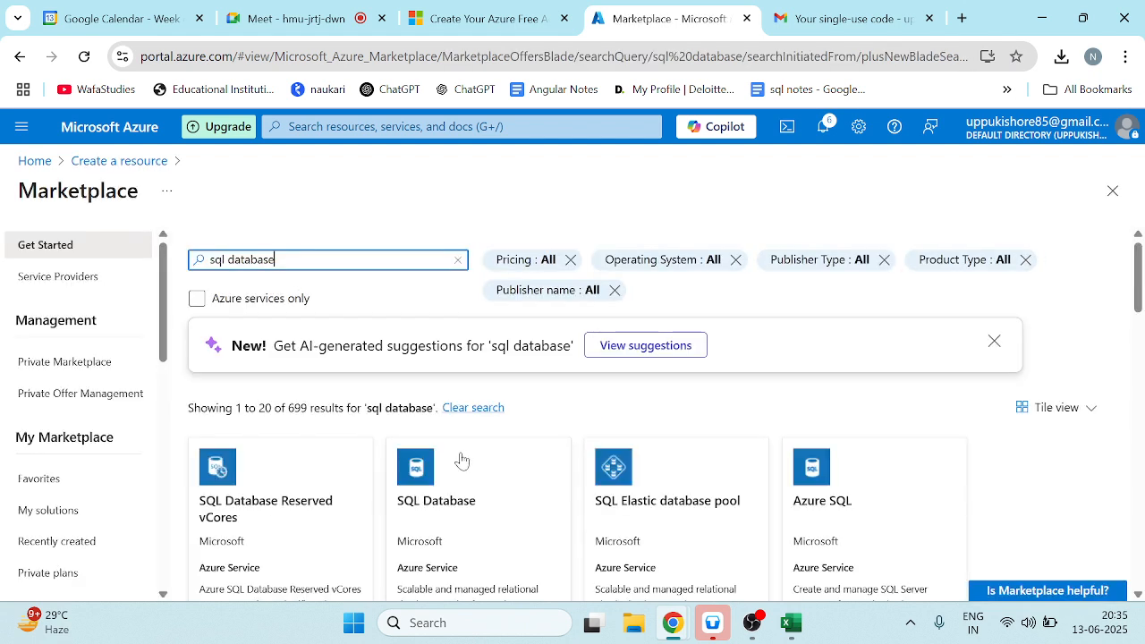
pyautogui.scroll(-1, 447, 509)
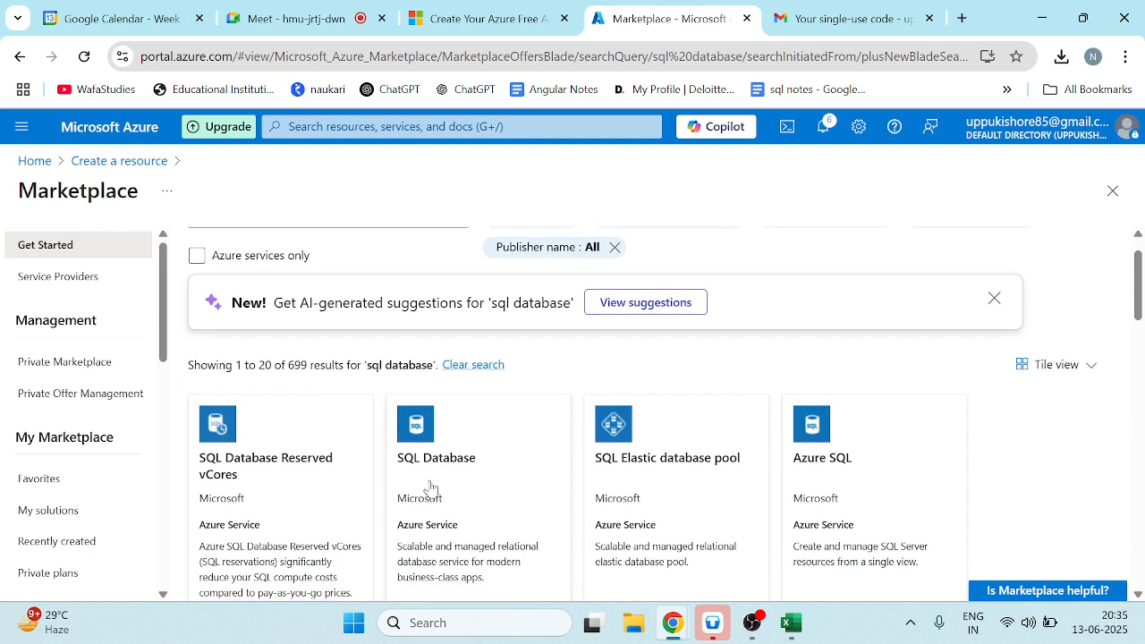
pyautogui.click(430, 489)
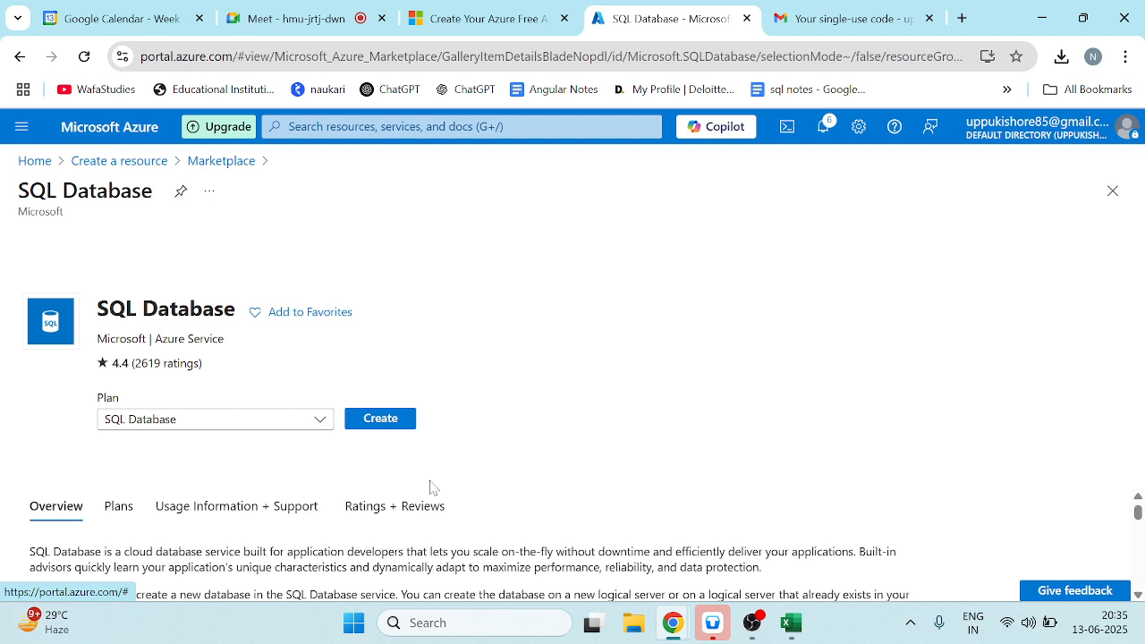
# - Start creating a SQL Database from its Marketplace page
pyautogui.click(379, 421)
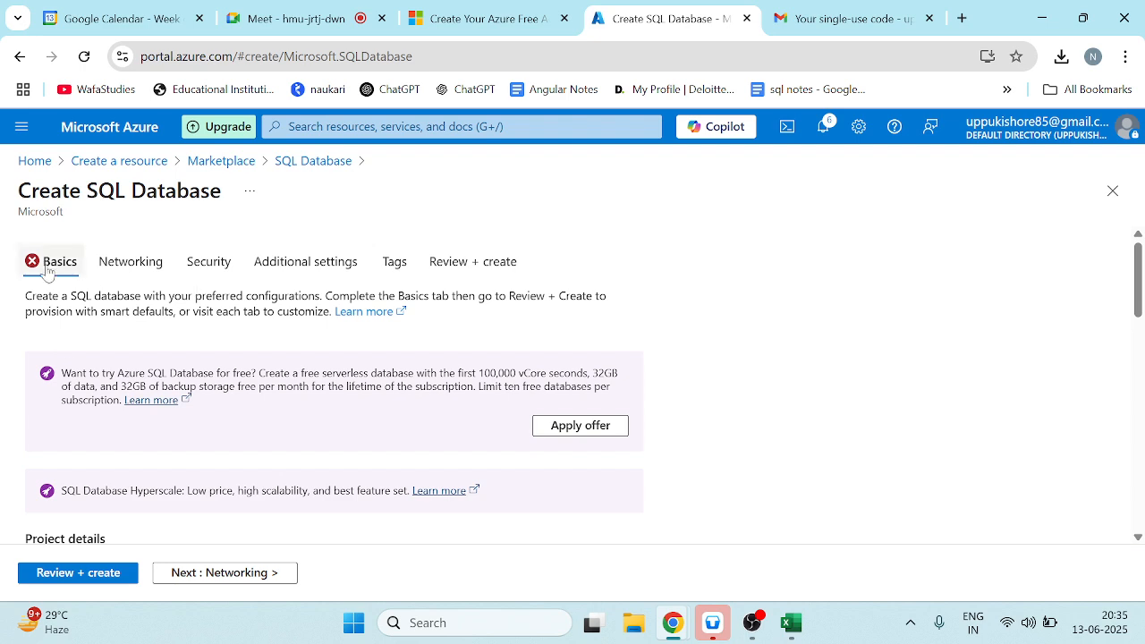
pyautogui.scroll(-4, 97, 320)
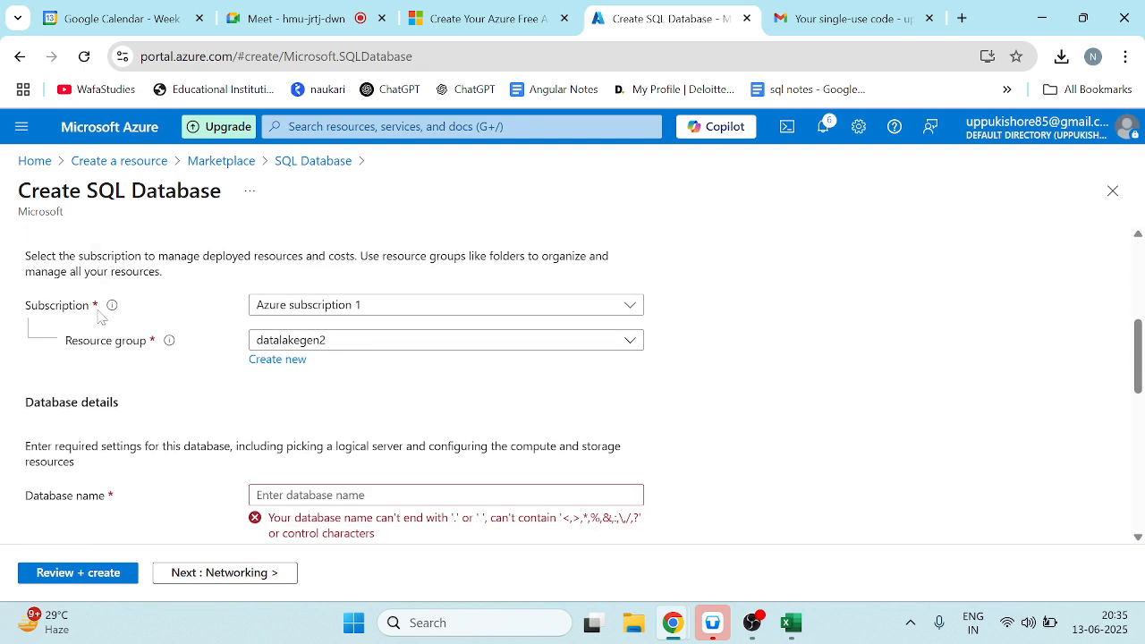
pyautogui.scroll(-3, 281, 409)
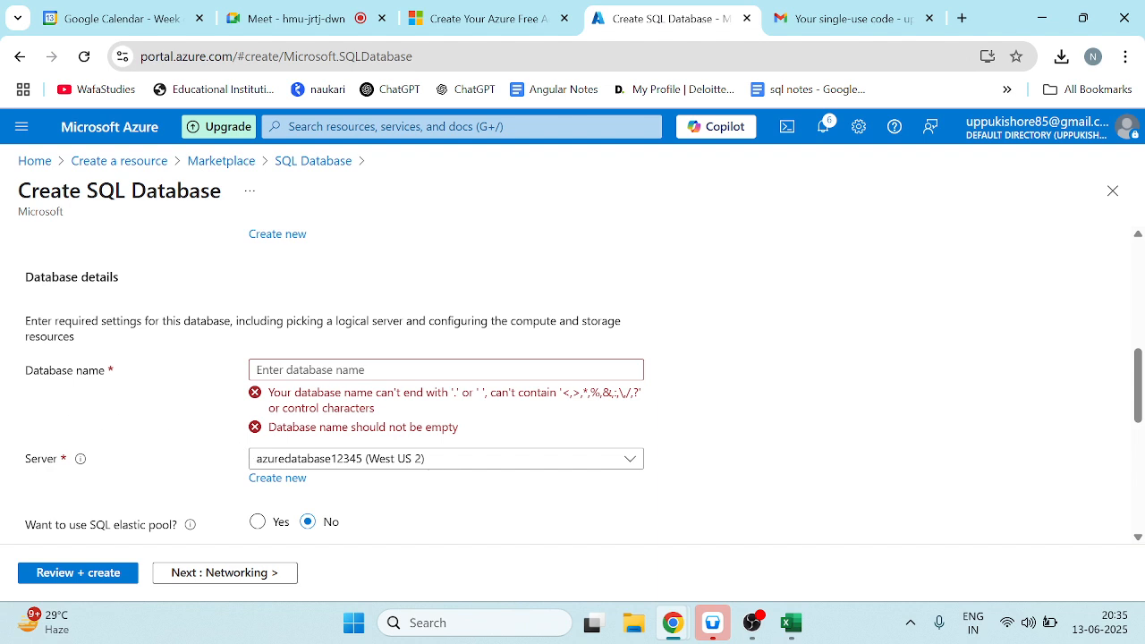
pyautogui.scroll(4, 427, 385)
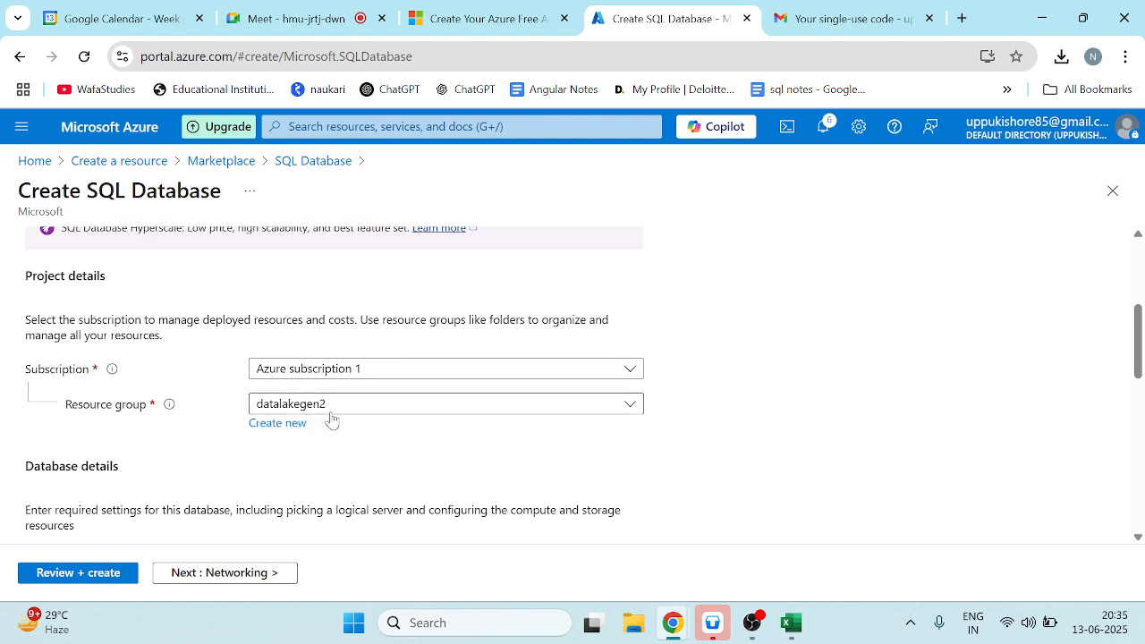
# - Create a new resource group named 'azuredatabase1230' for the database
pyautogui.click(268, 425)
pyautogui.scroll(-10, 260, 421)
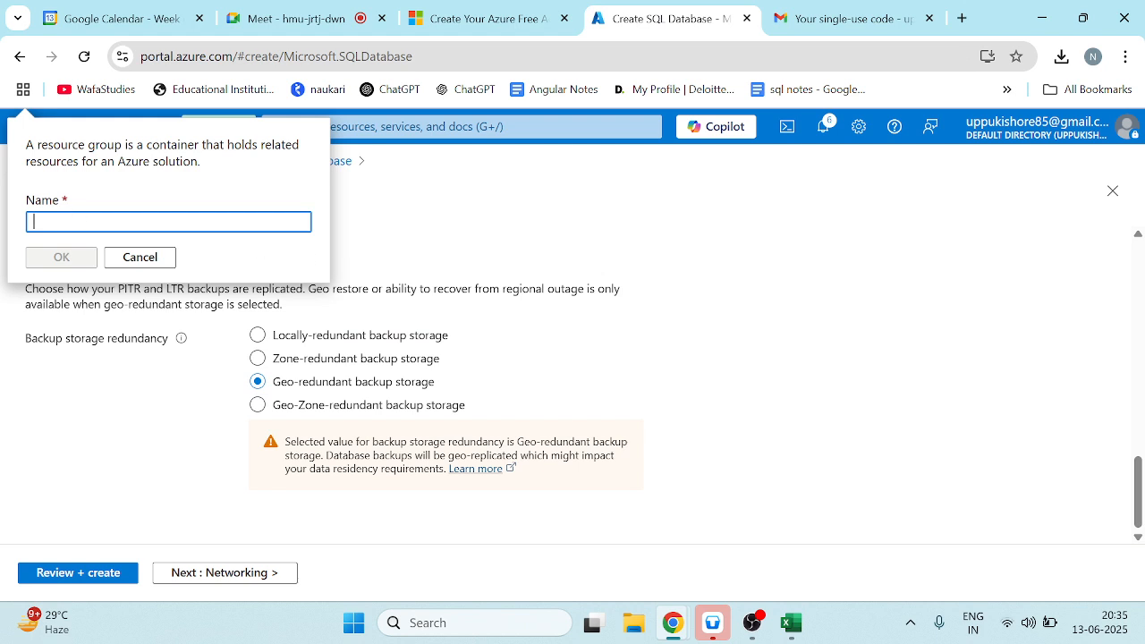
pyautogui.write('data')
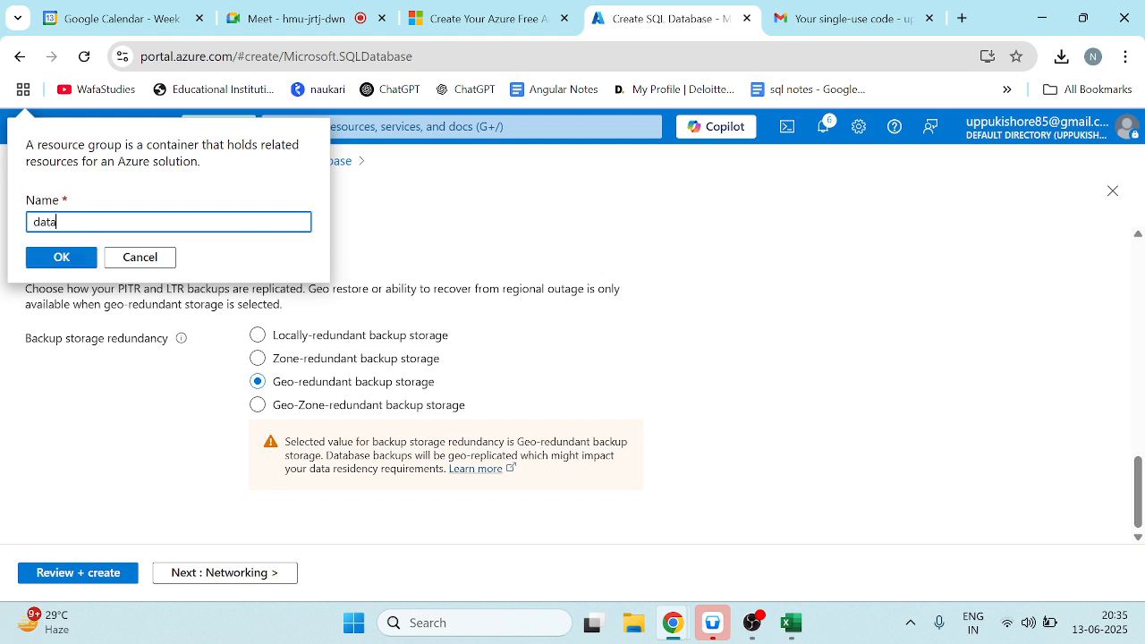
pyautogui.press('BackSpace')
pyautogui.press('BackSpace')
pyautogui.press('BackSpace')
pyautogui.press('BackSpace')
pyautogui.write('azuredatabase')
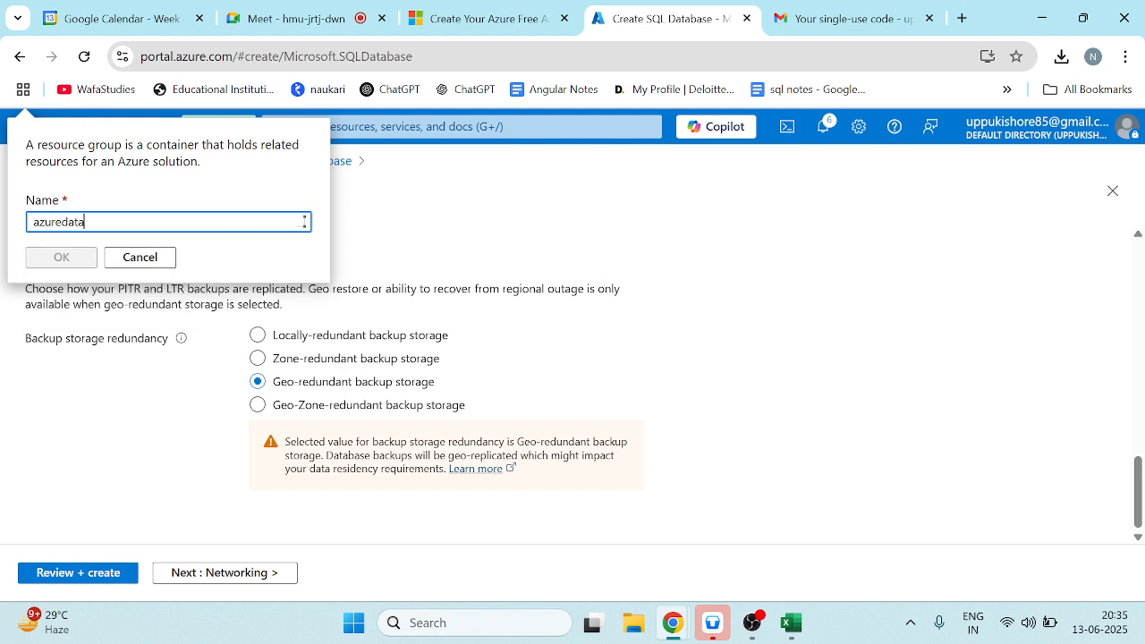
pyautogui.write('1230')
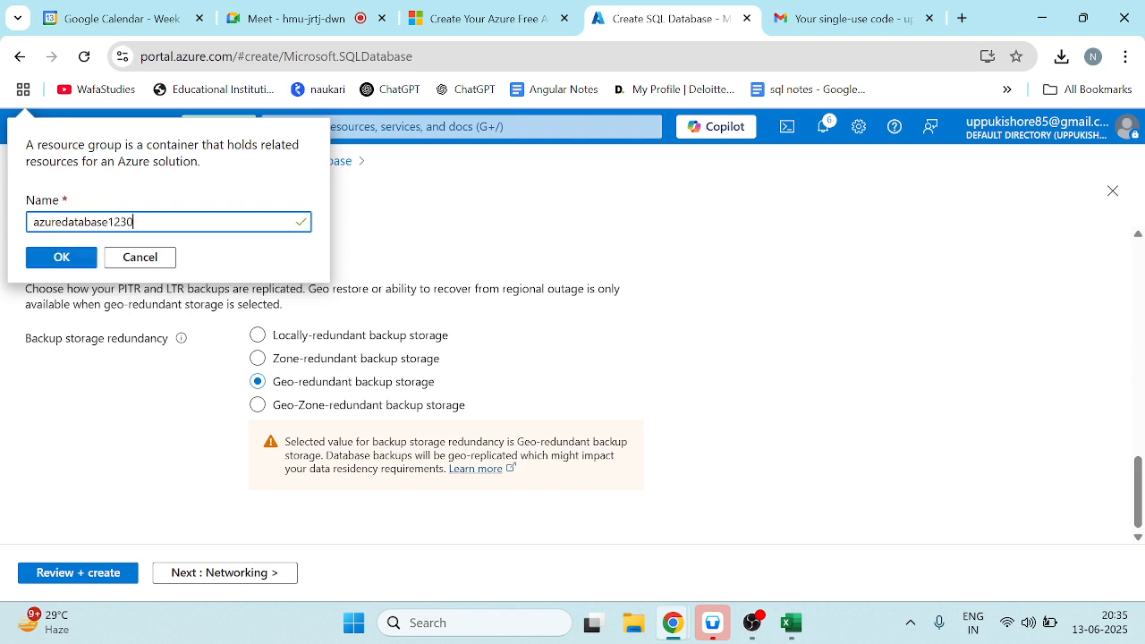
pyautogui.click(89, 260)
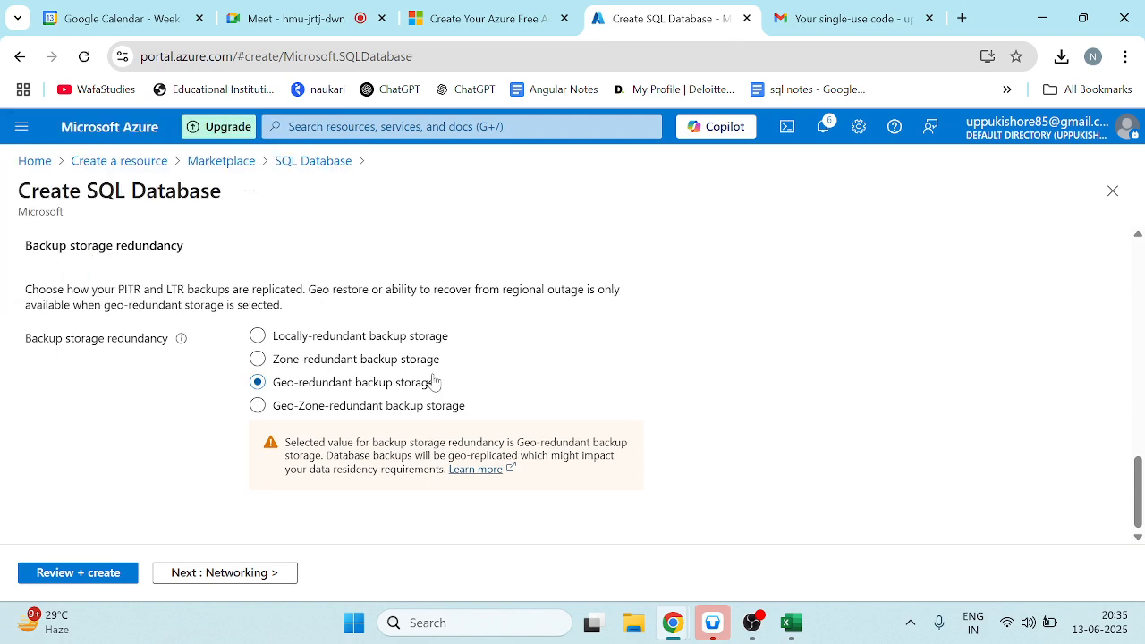
pyautogui.scroll(11, 435, 382)
pyautogui.scroll(-3, 435, 382)
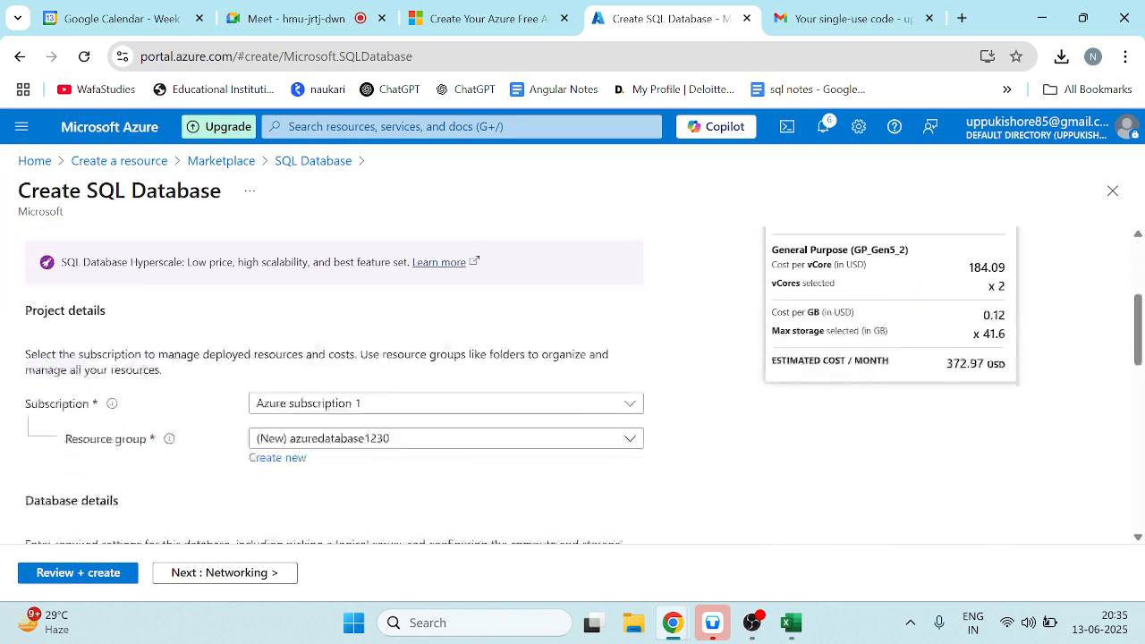
pyautogui.scroll(-2, 435, 383)
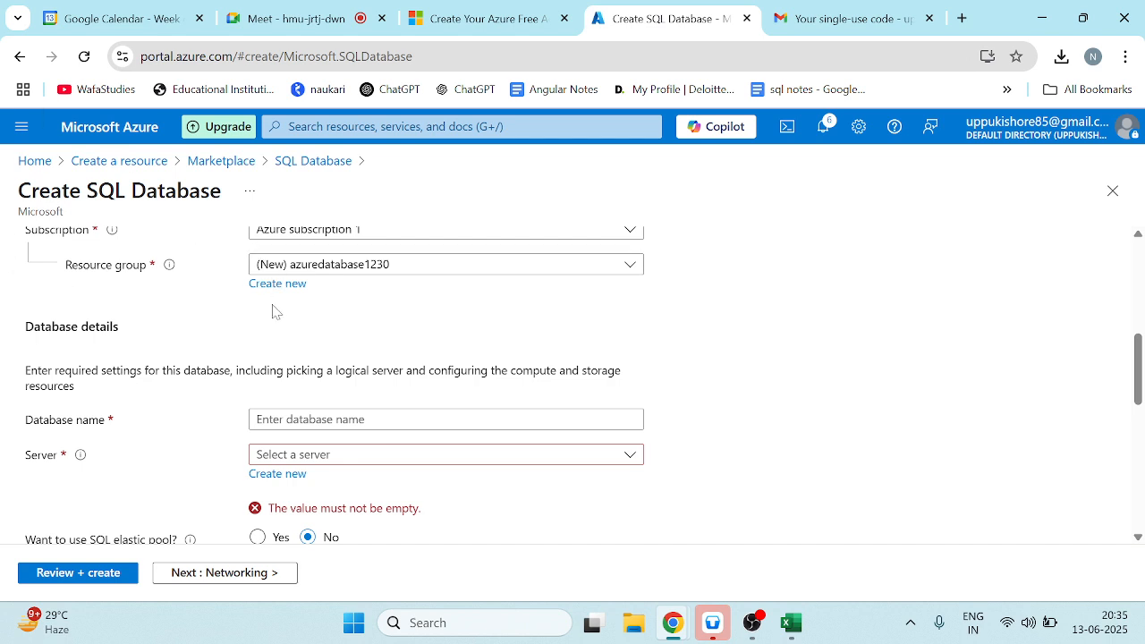
pyautogui.scroll(-1, 273, 310)
# - Enter 'azuredatabase' as the database name, checking the server list without choosing one
pyautogui.click(388, 345)
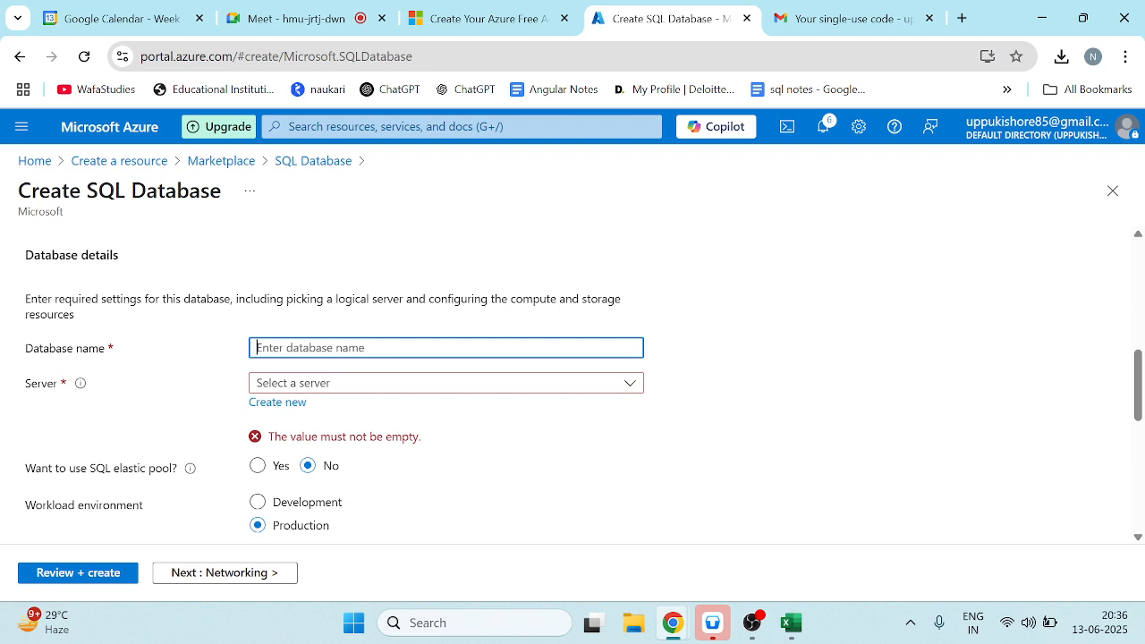
pyautogui.write('azureda')
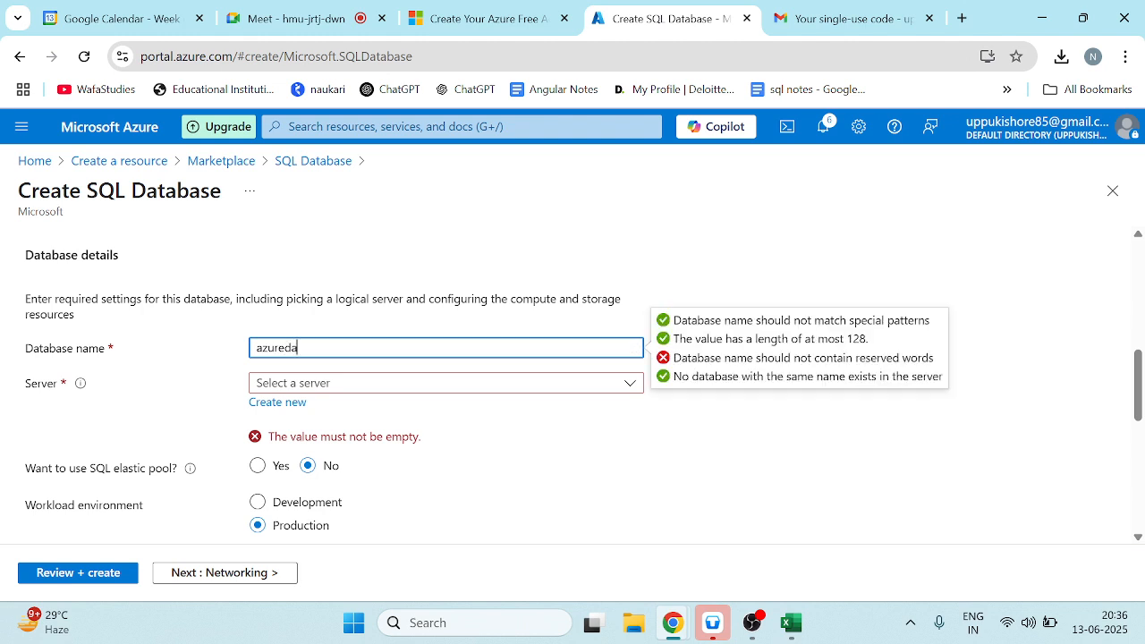
pyautogui.write('tabase')
pyautogui.click(333, 387)
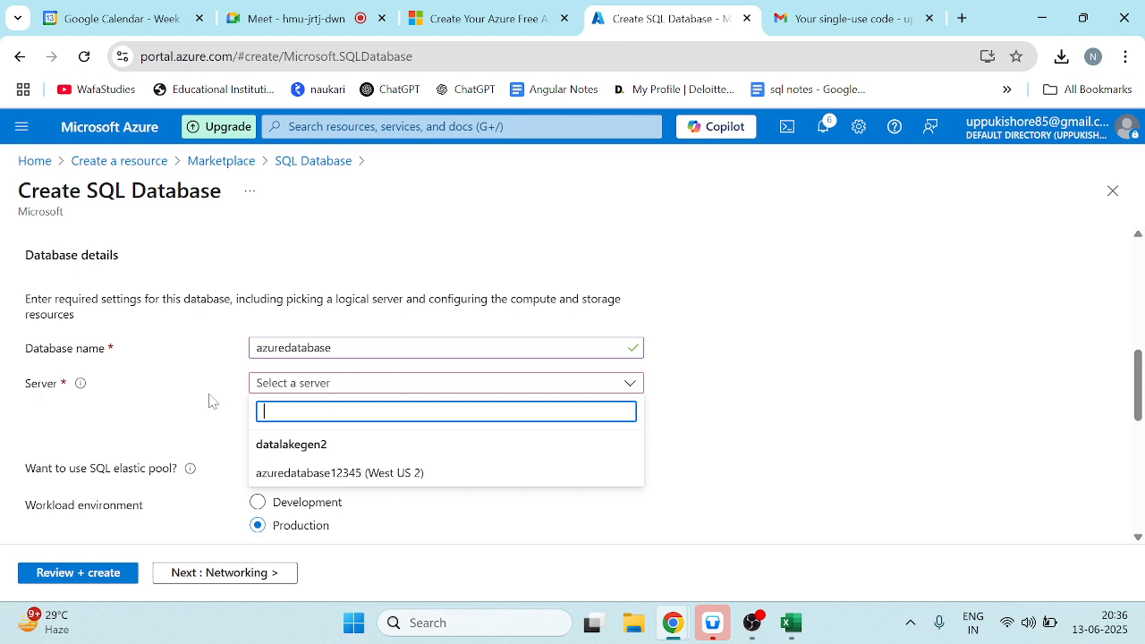
pyautogui.click(186, 383)
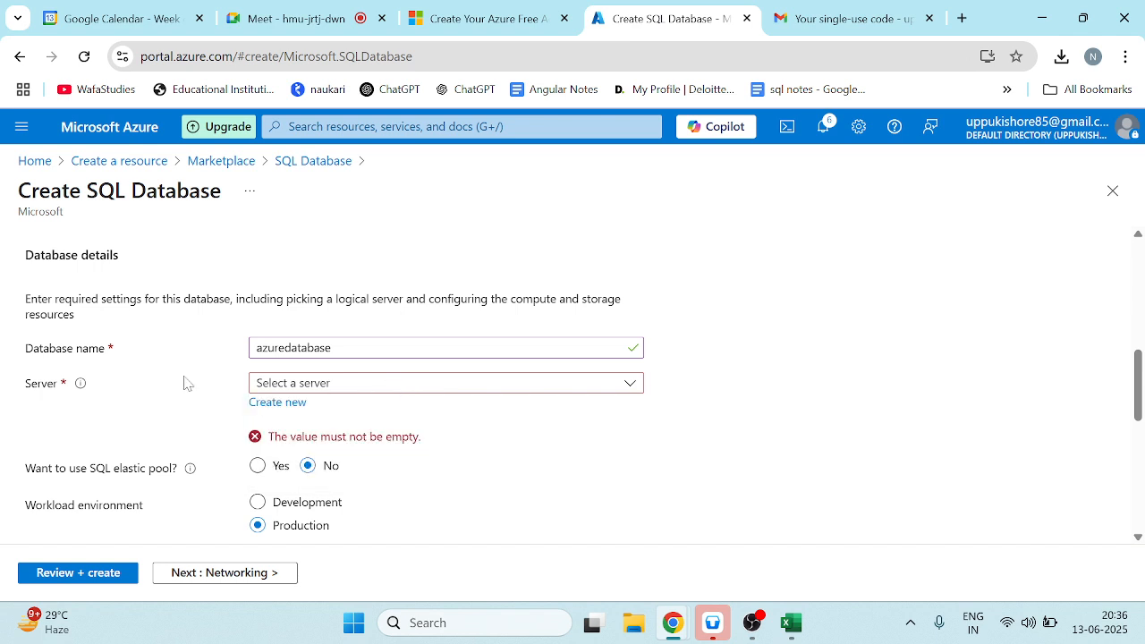
# - Create a new server named 'databaseazure121' after 'databaseazure' is rejected
pyautogui.click(292, 403)
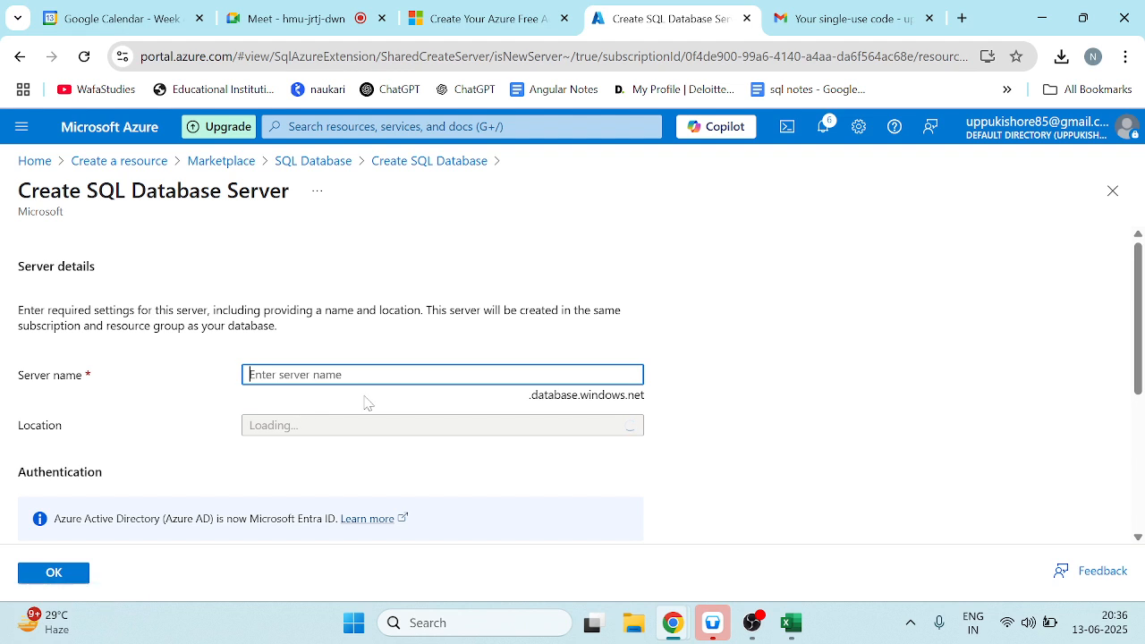
pyautogui.click(314, 375)
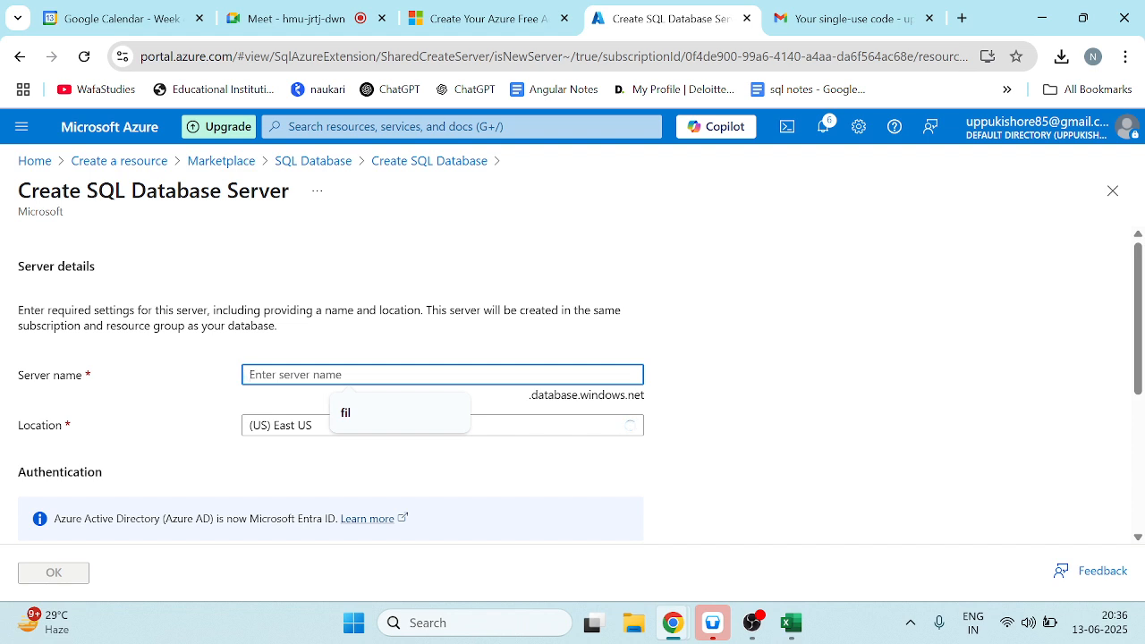
pyautogui.write('database')
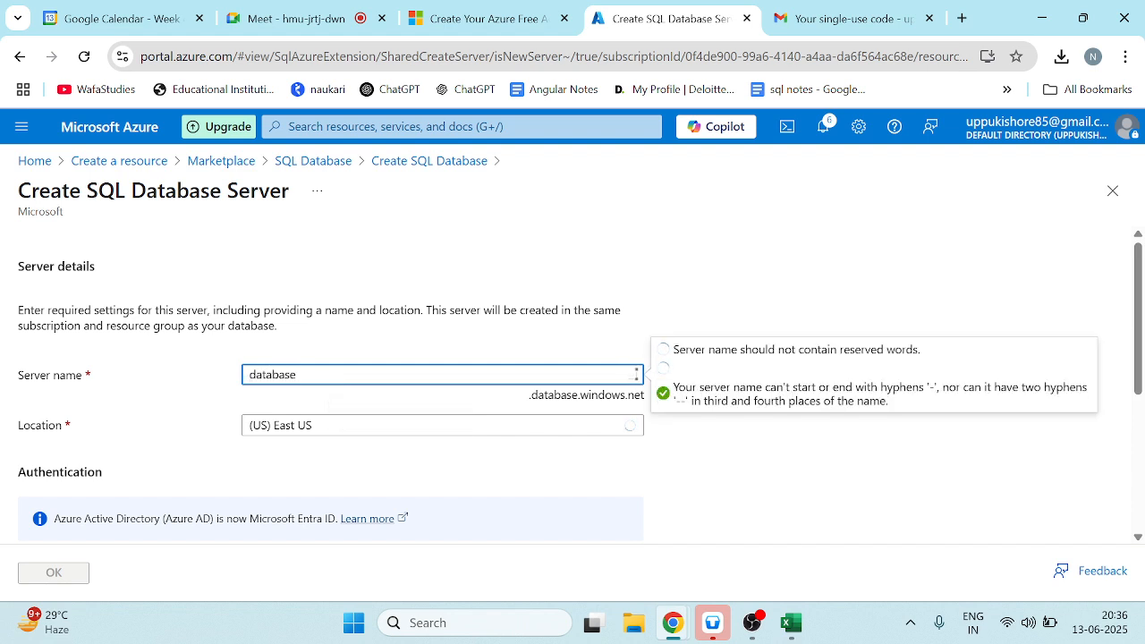
pyautogui.write('azure')
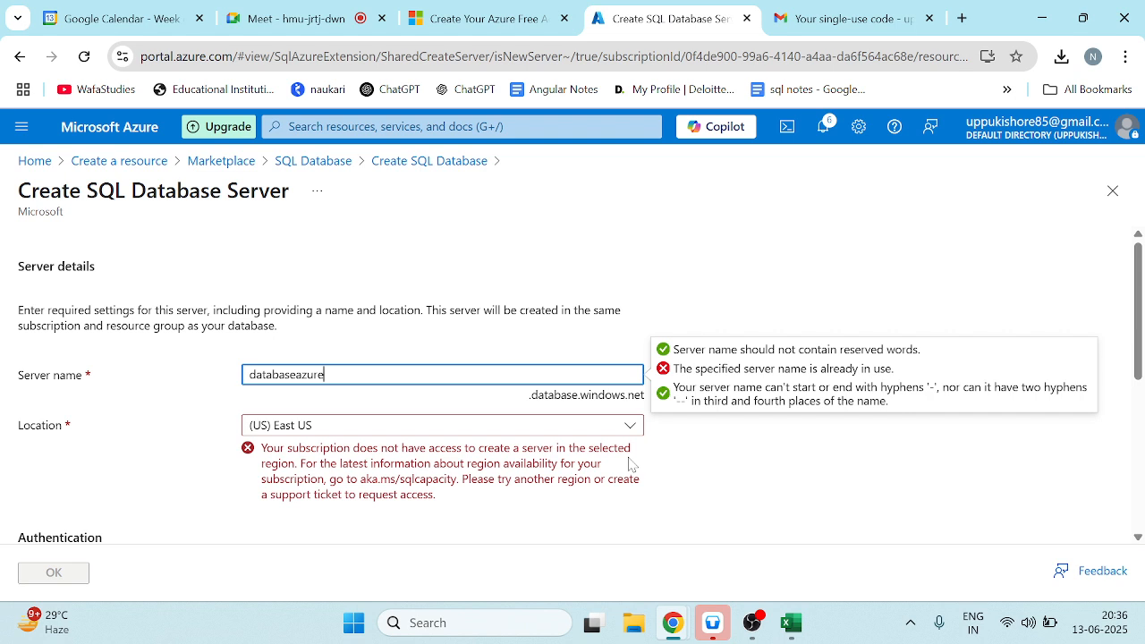
pyautogui.click(537, 426)
pyautogui.scroll(-1, 409, 444)
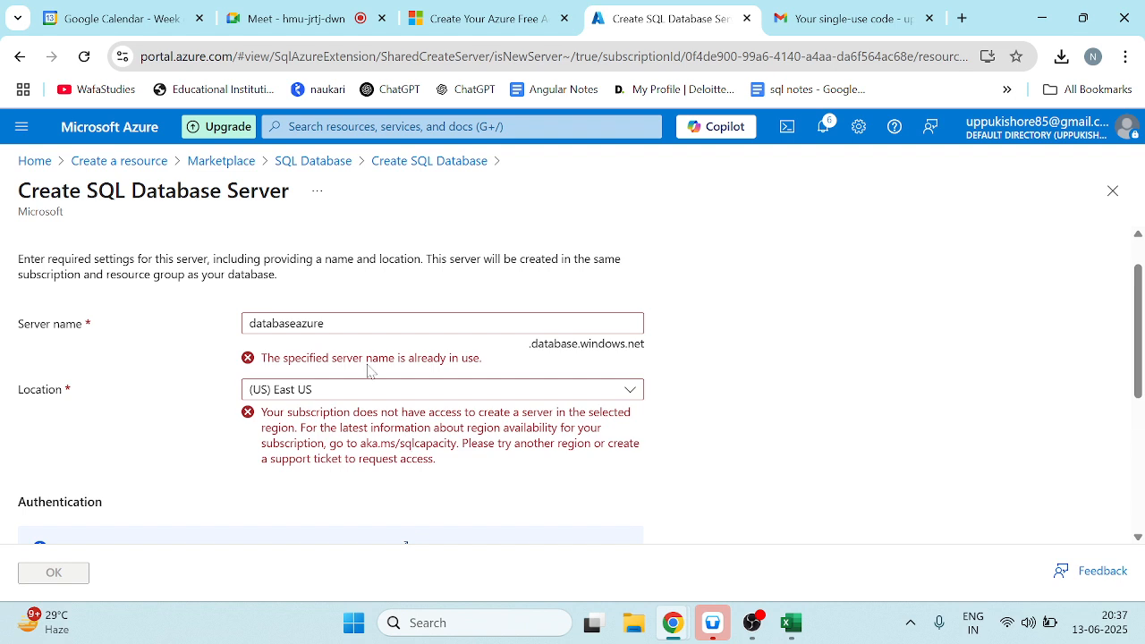
pyautogui.click(405, 323)
pyautogui.write('121')
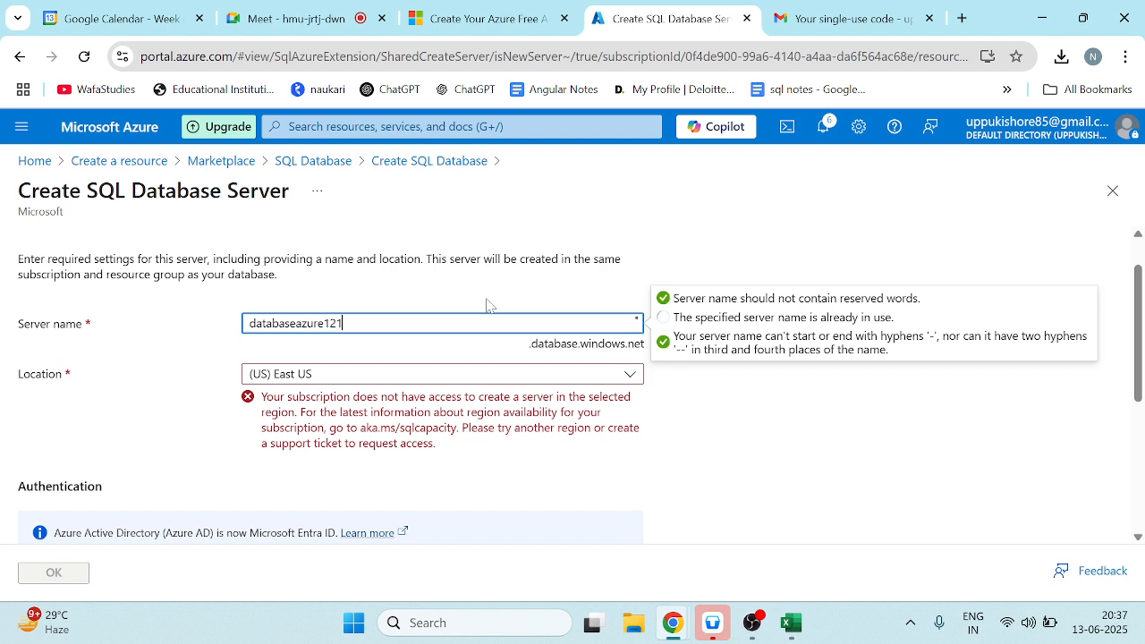
pyautogui.click(535, 288)
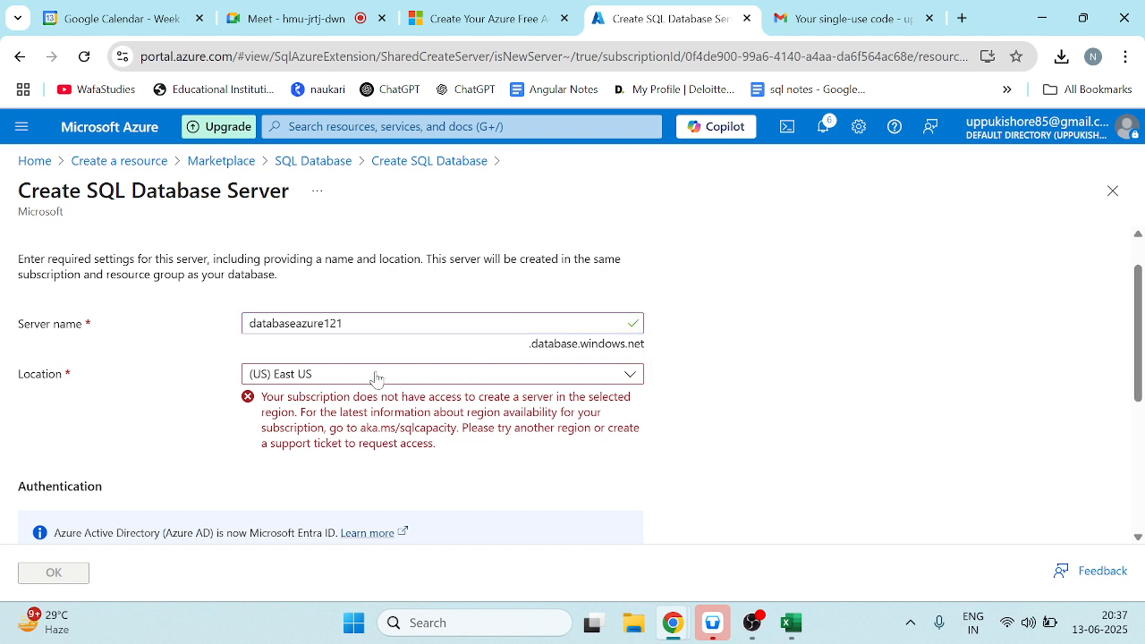
# - Set the new server's location to (US) West US 2
pyautogui.click(349, 383)
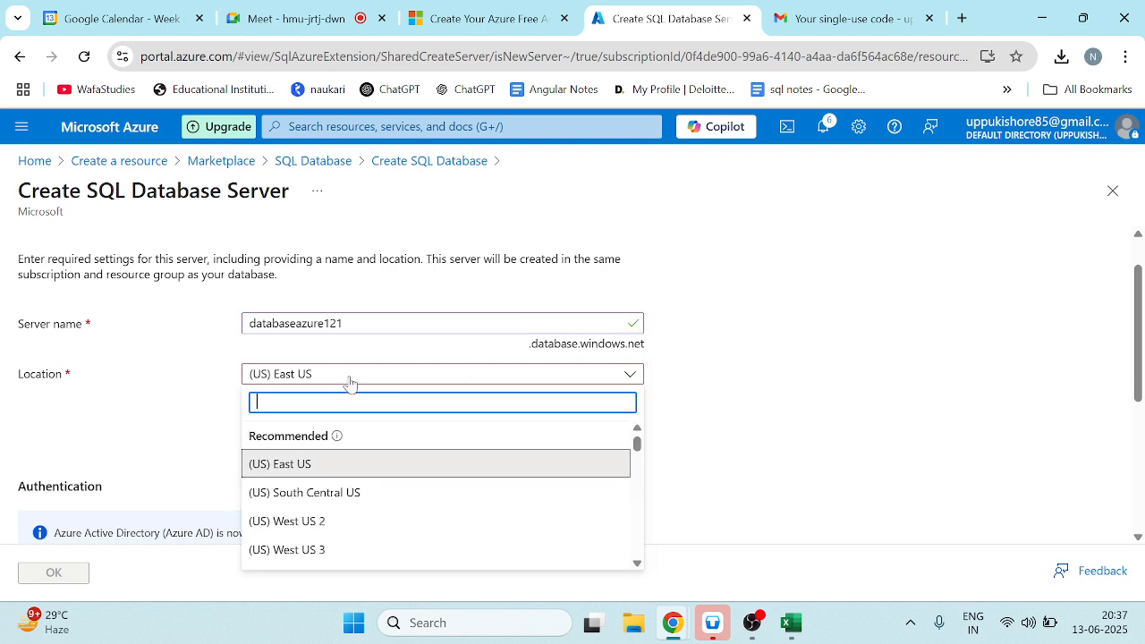
pyautogui.click(327, 521)
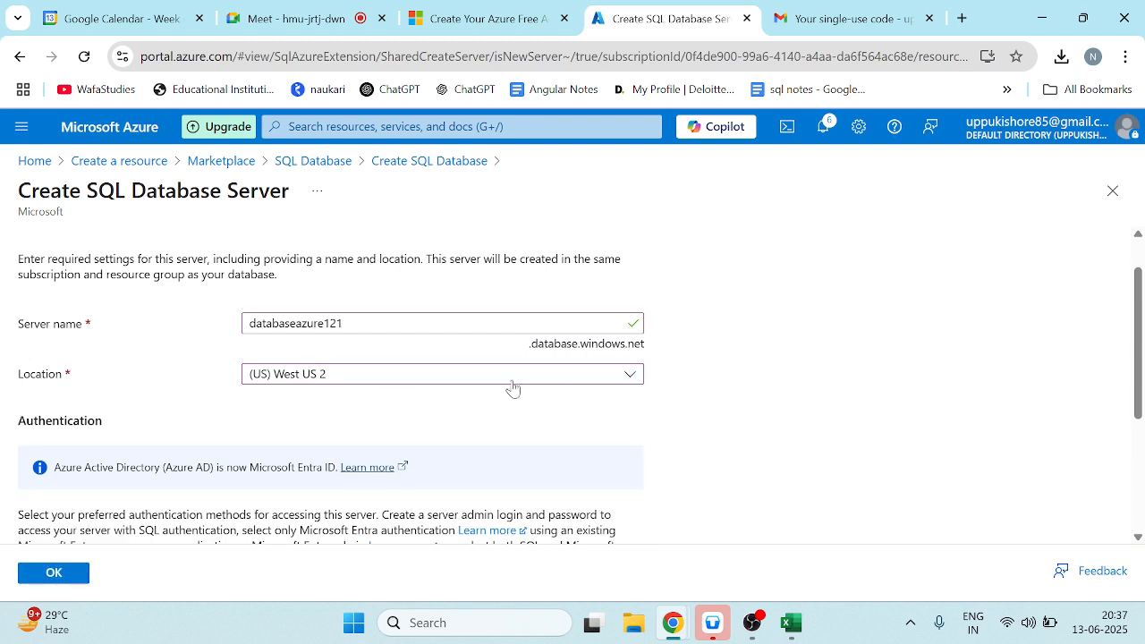
pyautogui.scroll(-1, 496, 402)
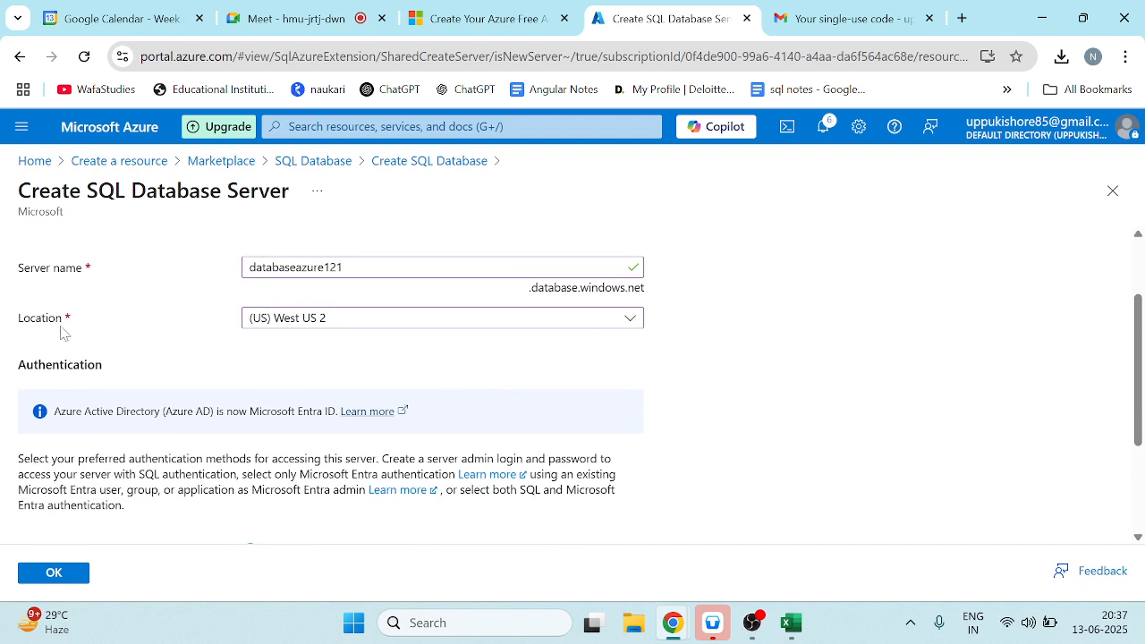
pyautogui.scroll(-3, 253, 331)
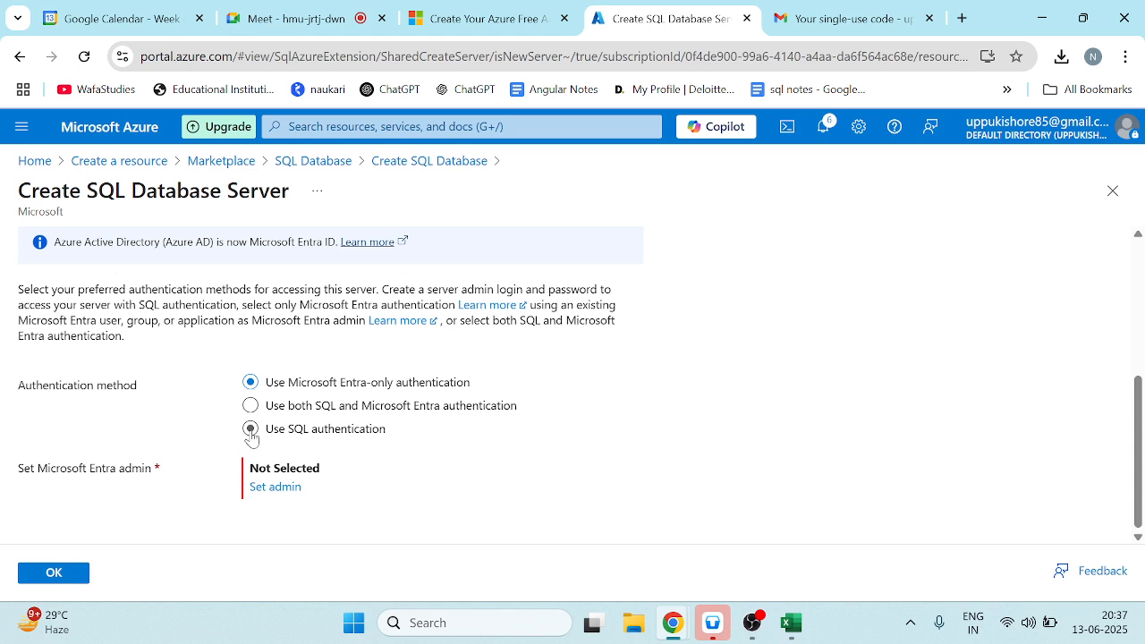
# - Switch the server to SQL authentication with admin login 'Admin123'
pyautogui.click(250, 429)
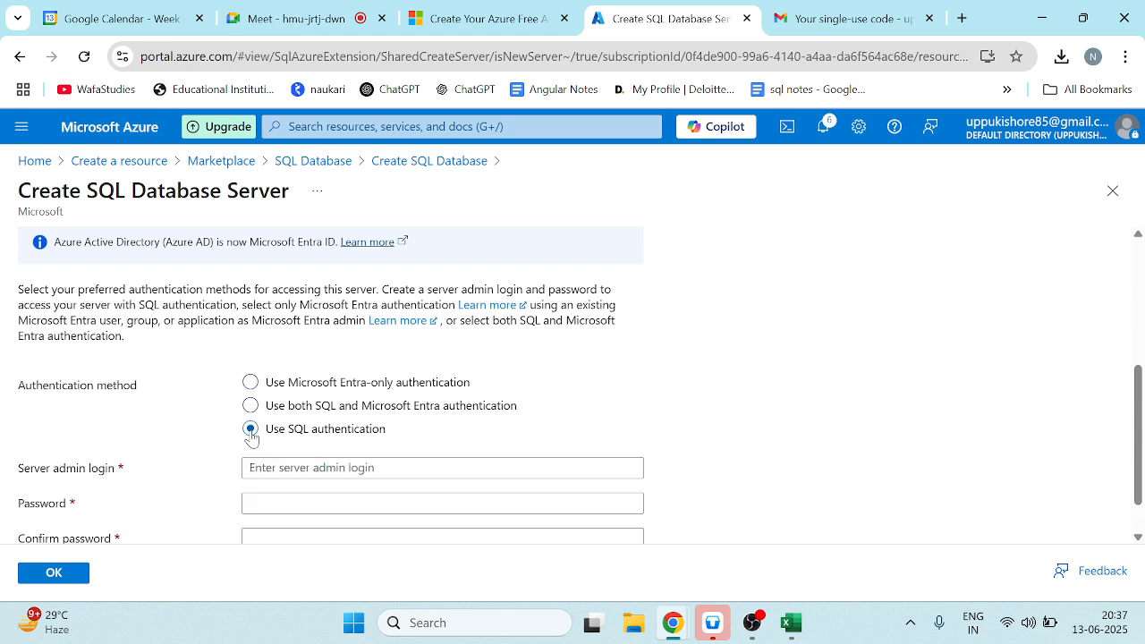
pyautogui.scroll(-1, 599, 405)
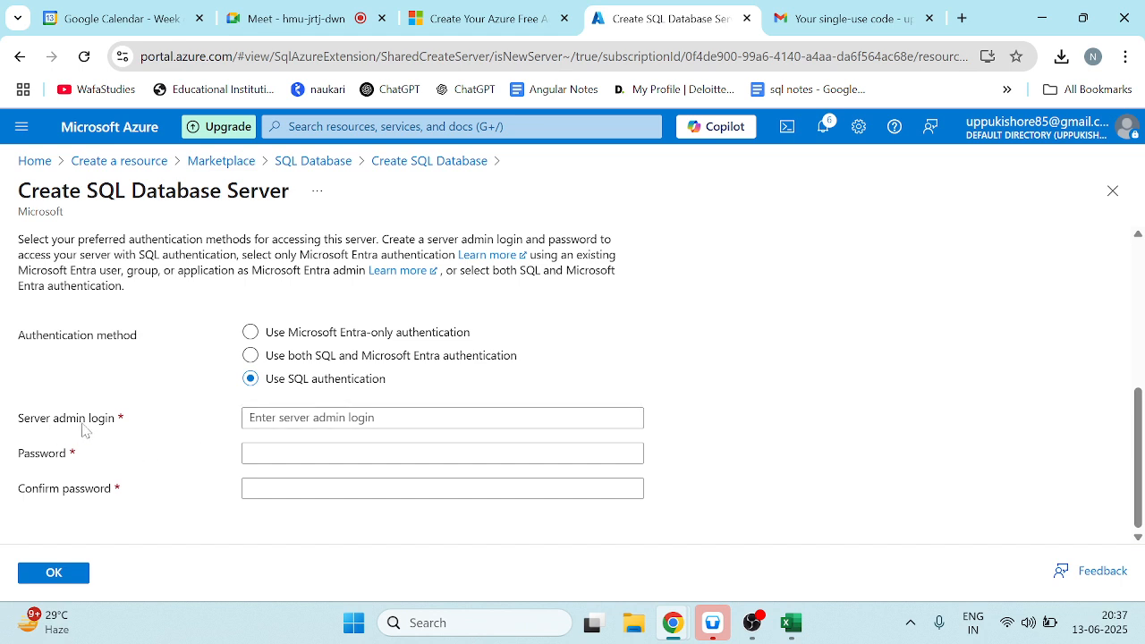
pyautogui.click(253, 418)
pyautogui.write('Admin')
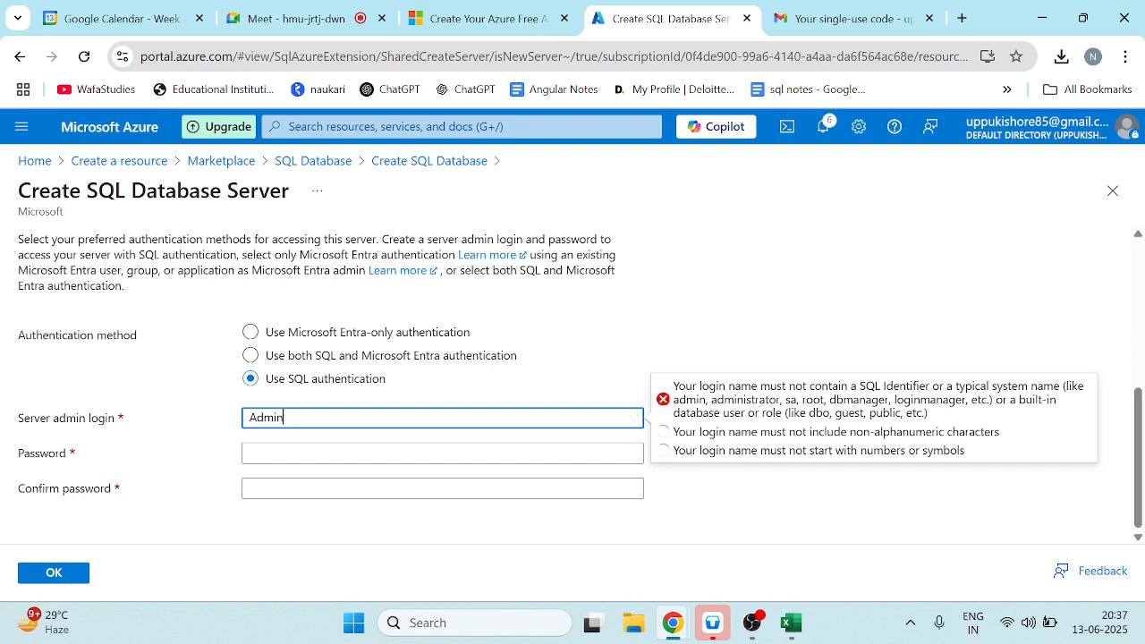
pyautogui.click(268, 458)
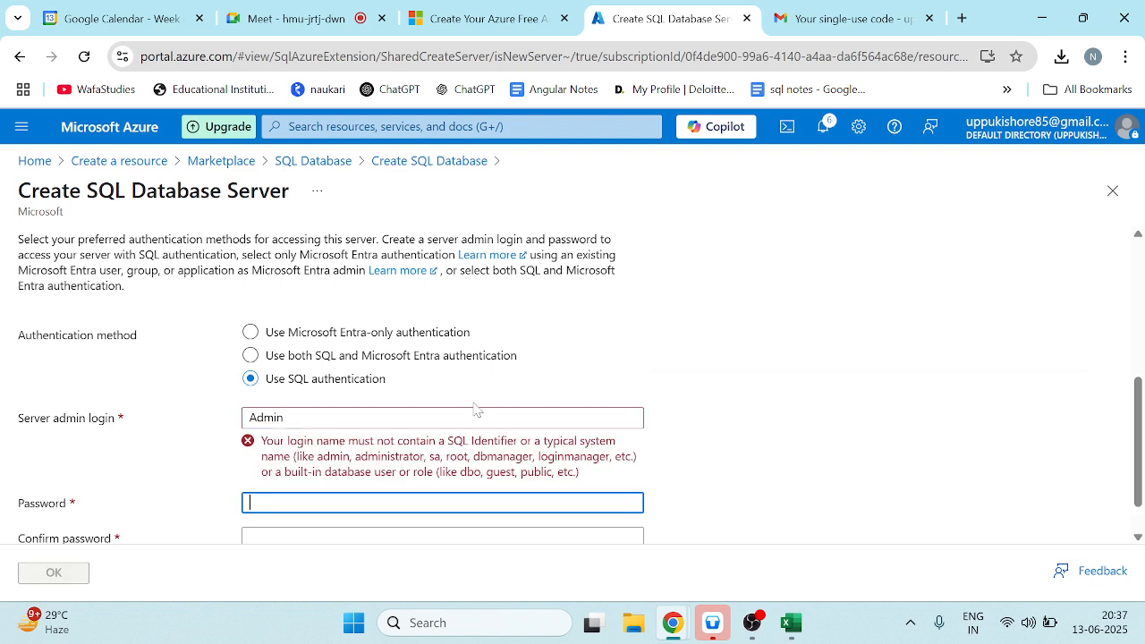
pyautogui.scroll(-1, 309, 457)
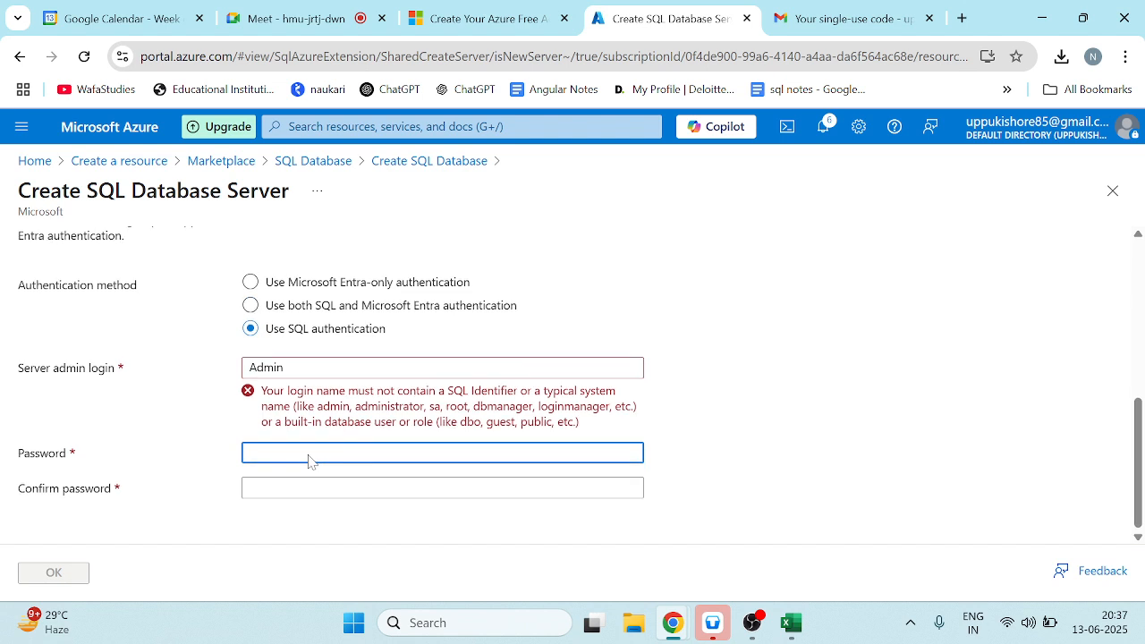
pyautogui.click(297, 370)
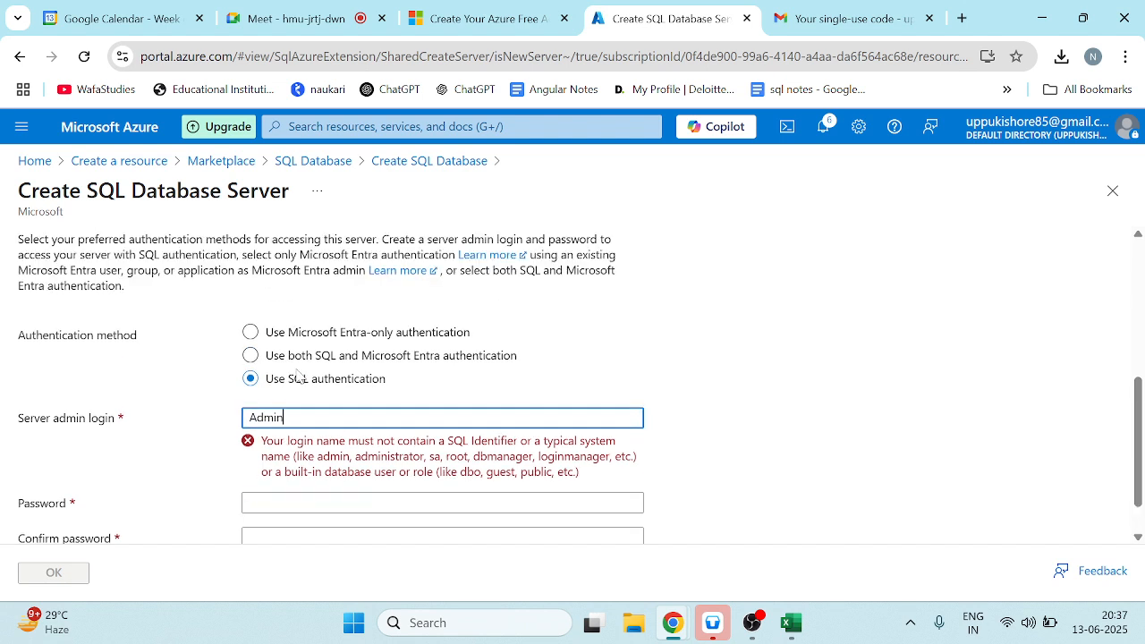
pyautogui.write('123')
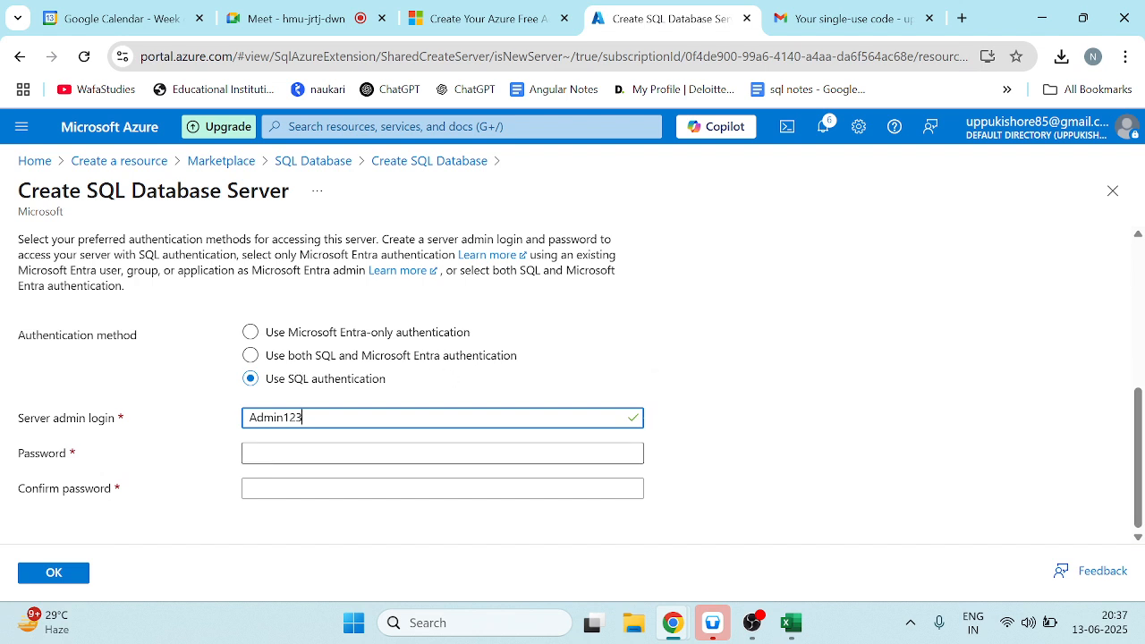
# - Enter the server admin password and open a new browser tab
pyautogui.click(442, 454)
pyautogui.write('••')
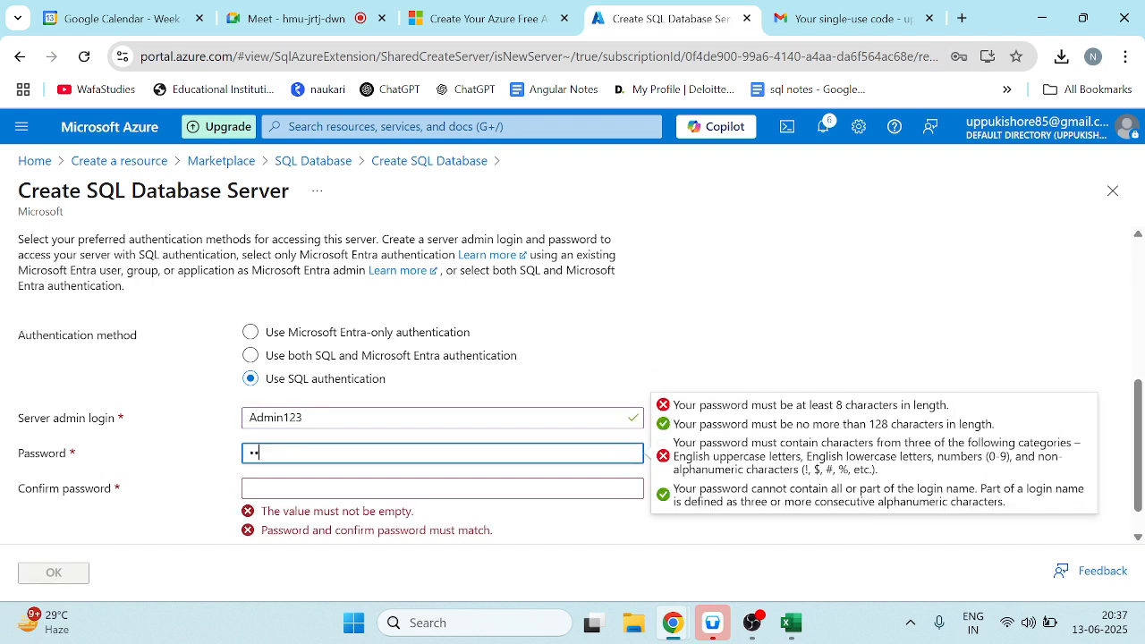
pyautogui.write('••••••')
pyautogui.scroll(-1, 534, 390)
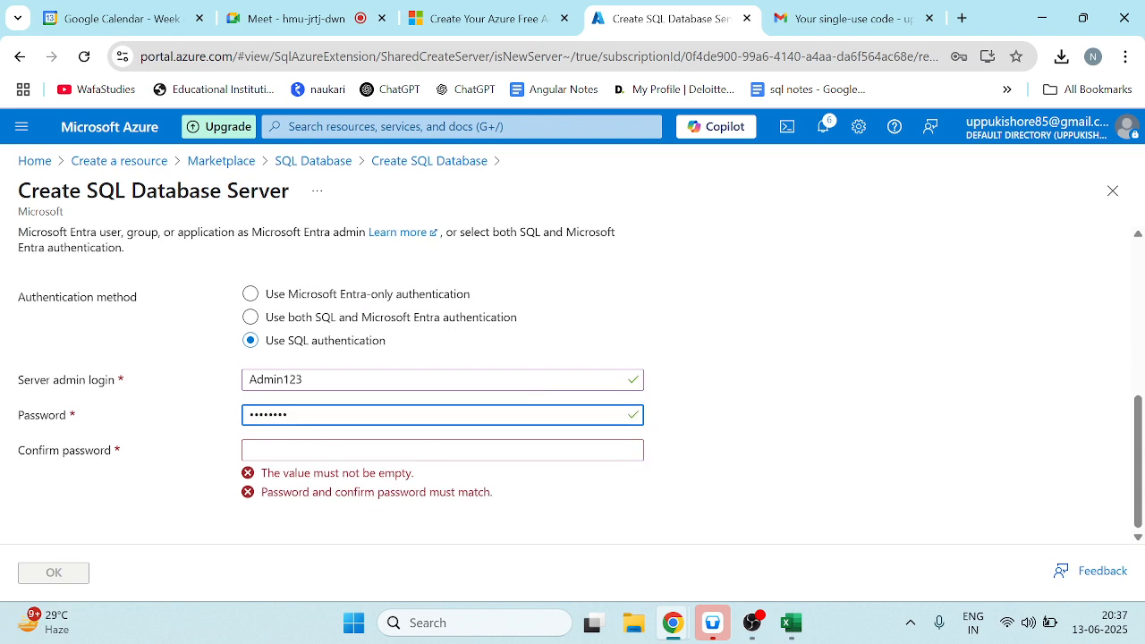
pyautogui.click(962, 18)
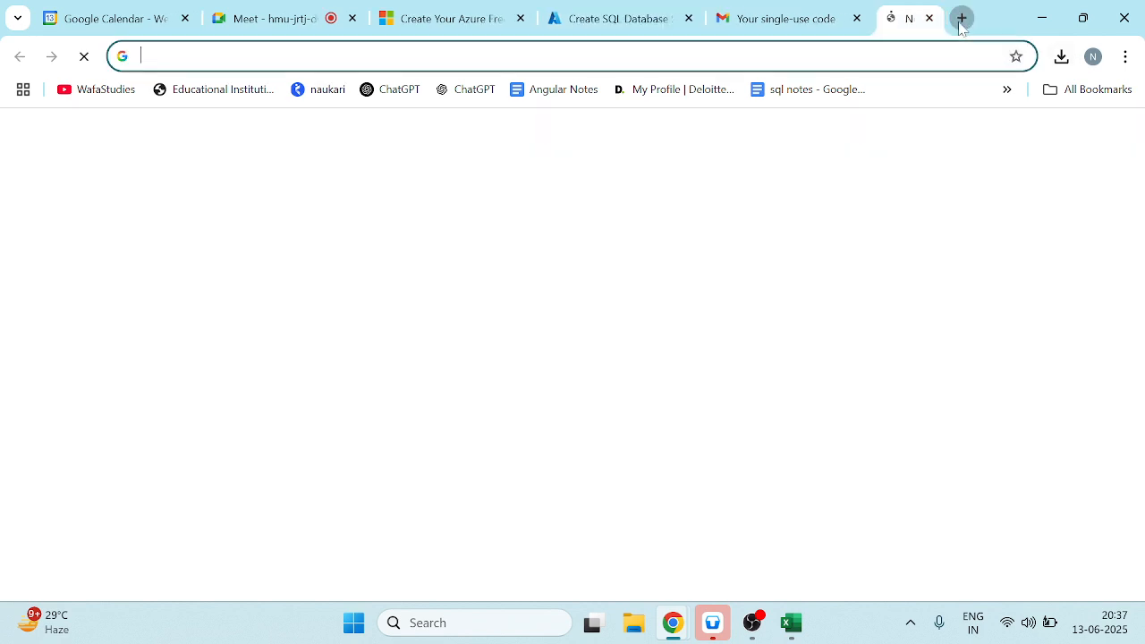
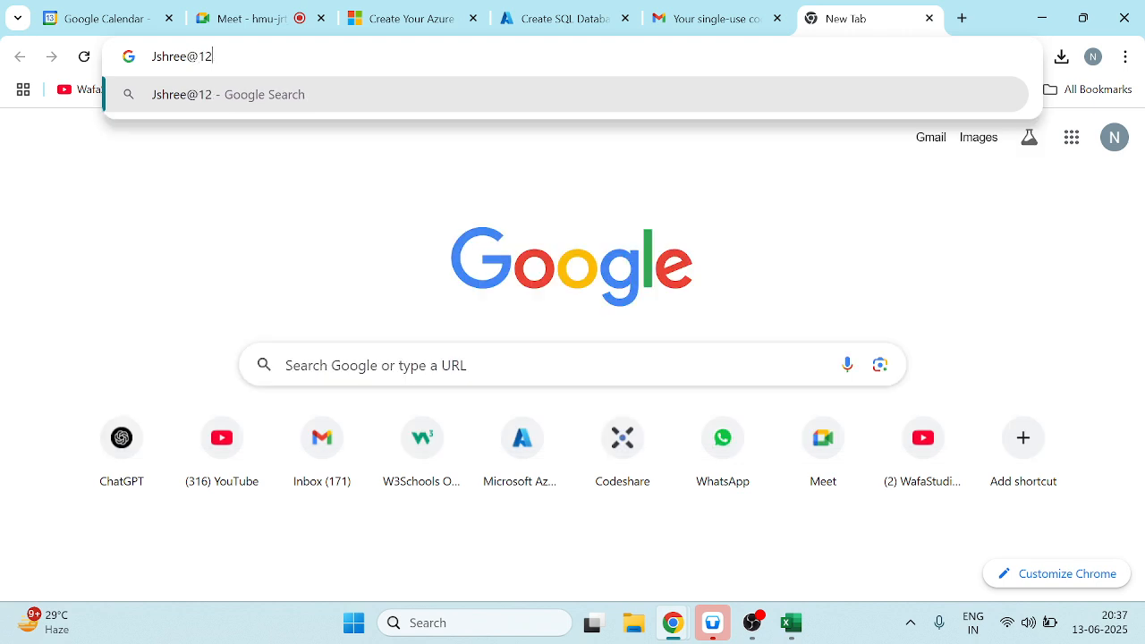
# - Write out the server password in the new tab's address bar and select it for copying
pyautogui.hotkey('ctrl', 'a')
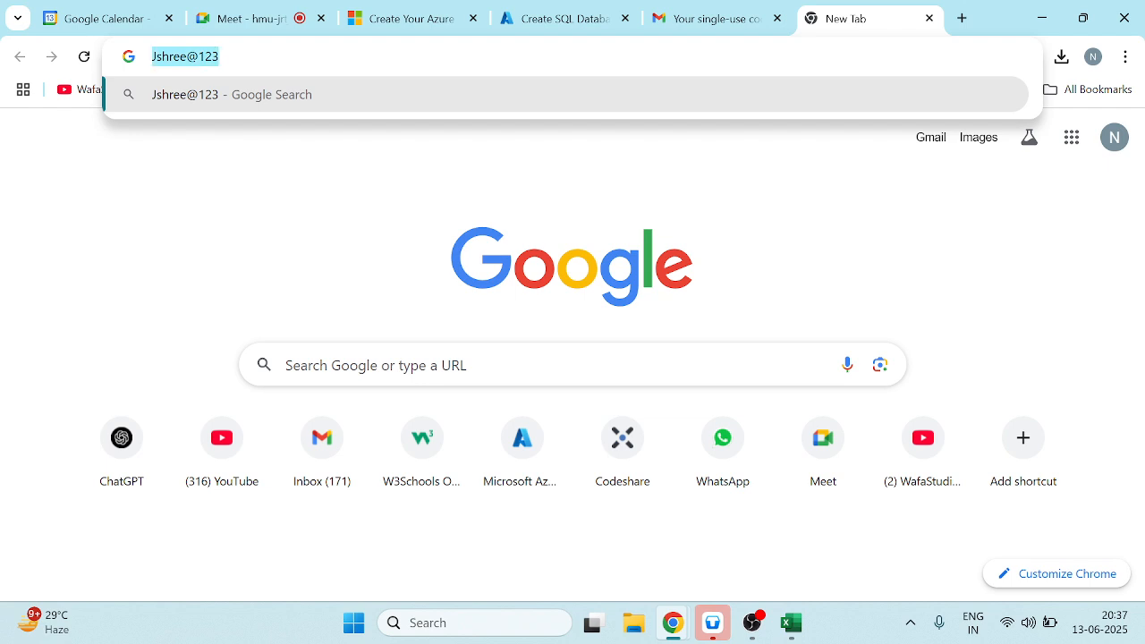
pyautogui.click(572, 16)
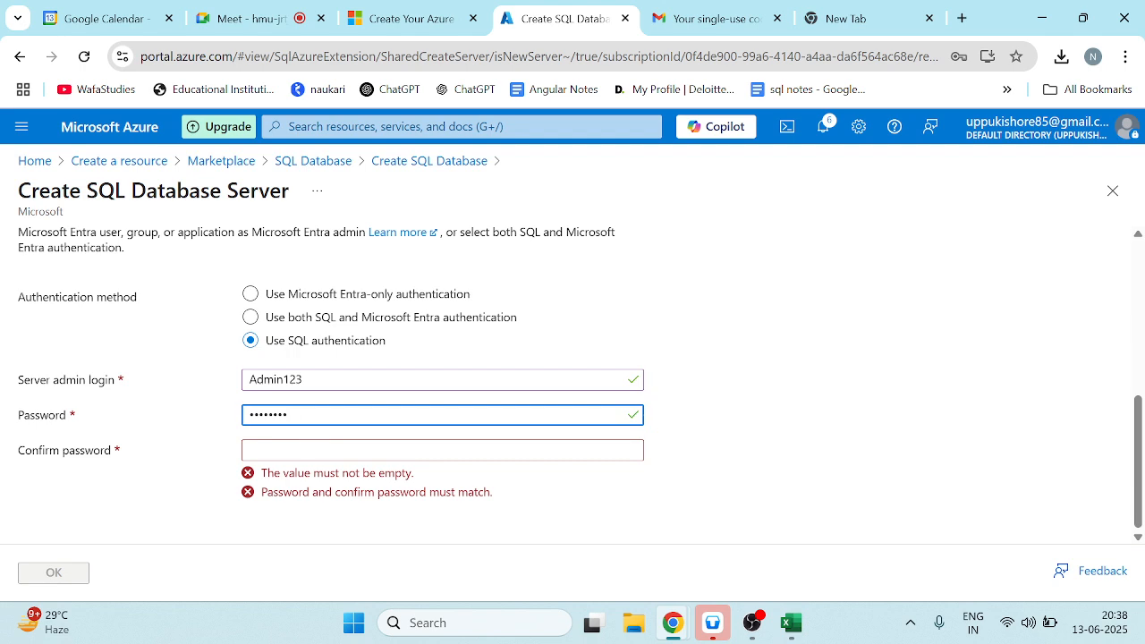
# - Paste the copied password into Password and Confirm password, then confirm the new server
pyautogui.hotkey('ctrl', 'a')
pyautogui.hotkey('ctrl', 'v')
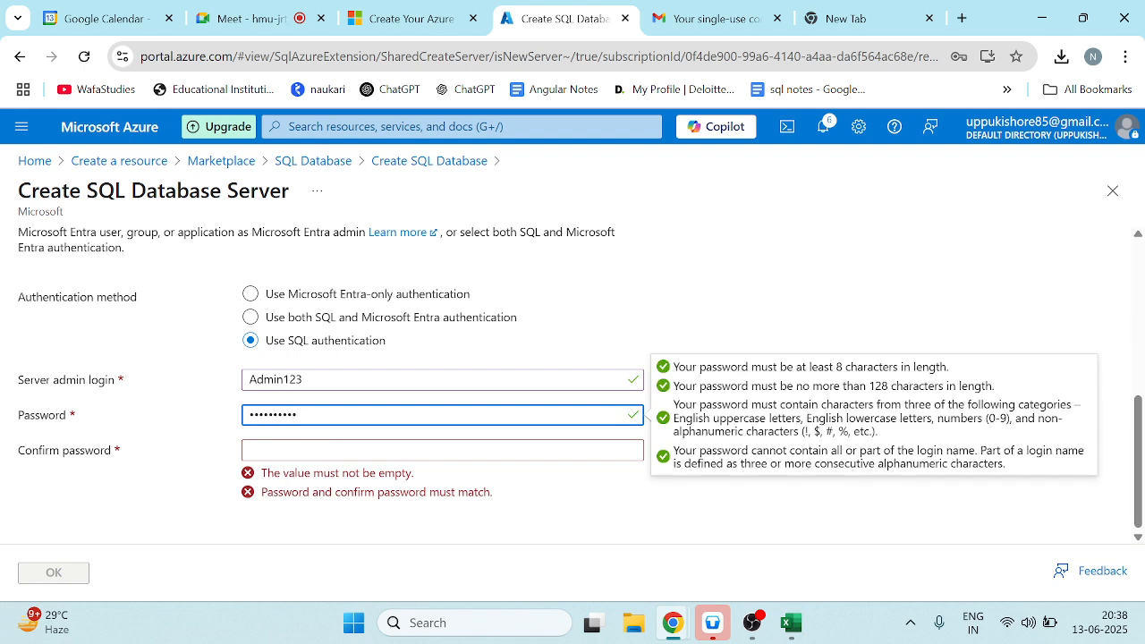
pyautogui.press('Tab')
pyautogui.hotkey('ctrl', 'v')
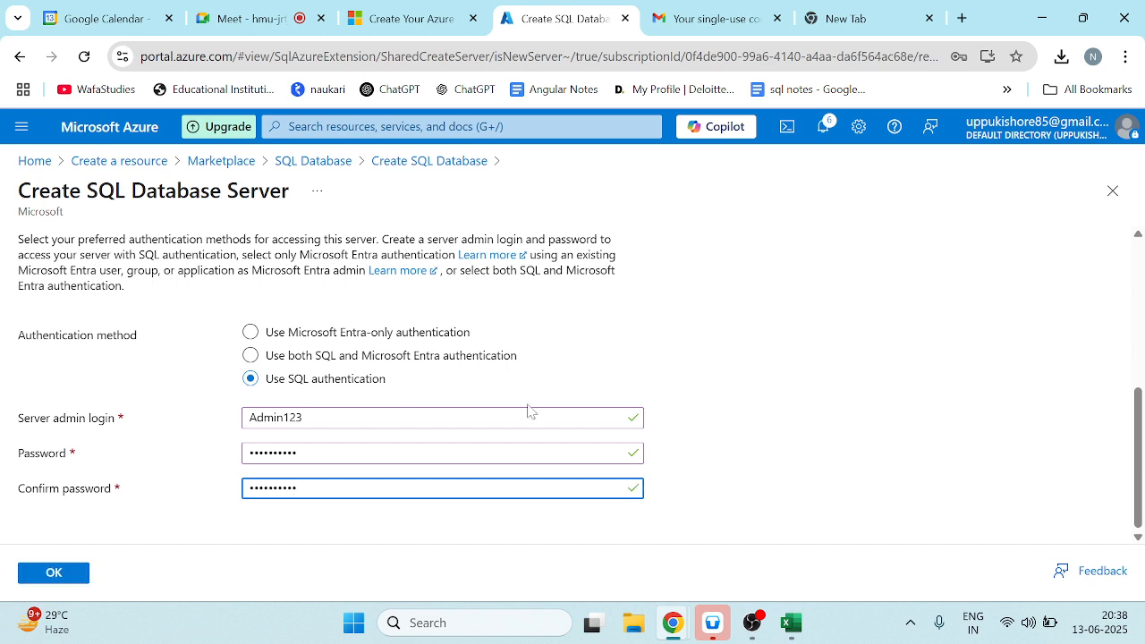
pyautogui.click(45, 577)
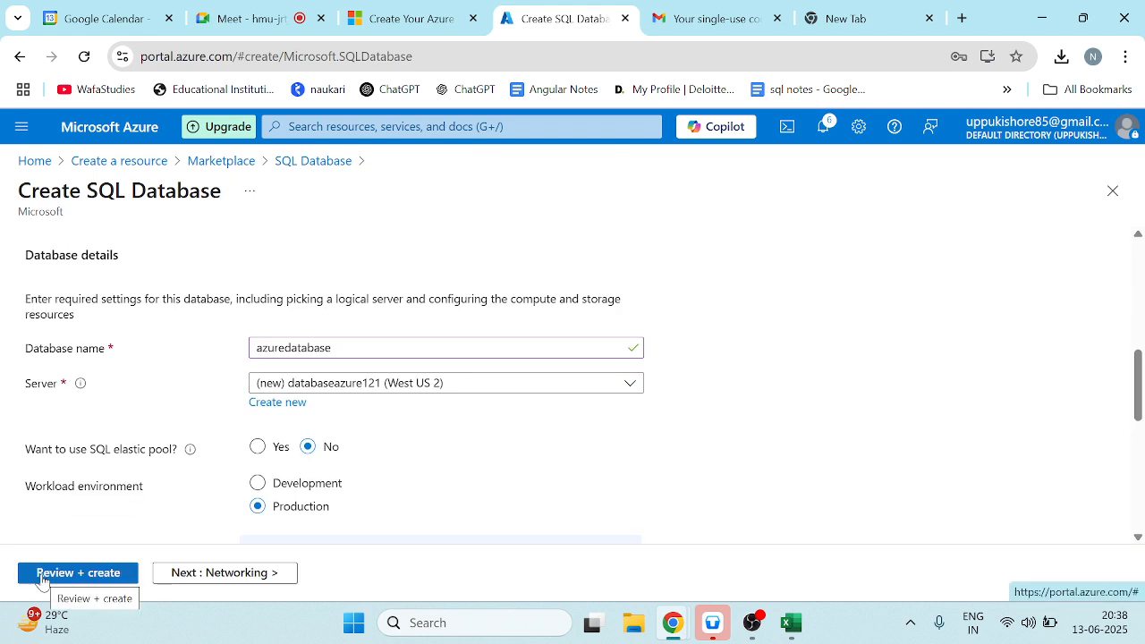
# - Review the Basics tab: resource group, database azuredatabase, server databaseazure121, and elastic pool off
pyautogui.scroll(-2, 328, 439)
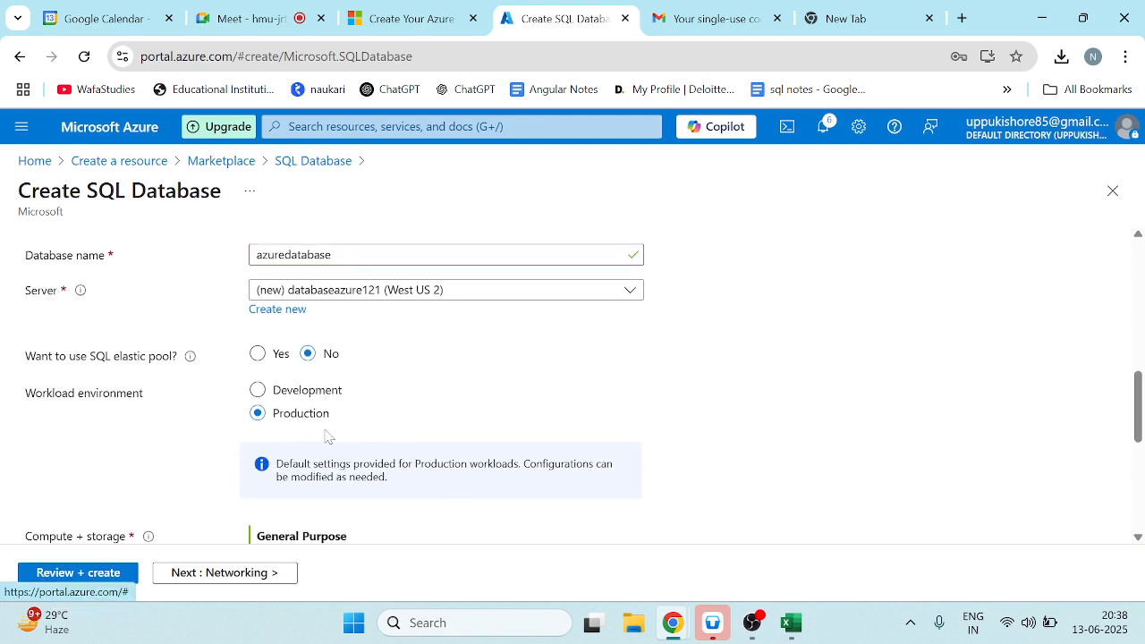
pyautogui.scroll(-1, 327, 436)
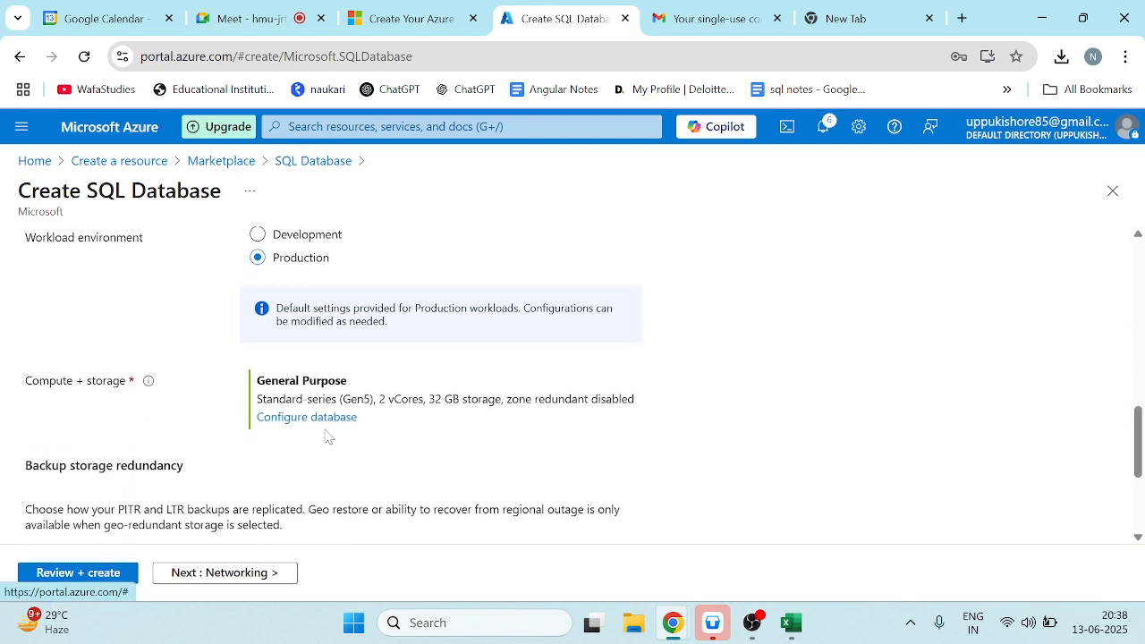
pyautogui.scroll(-3, 327, 436)
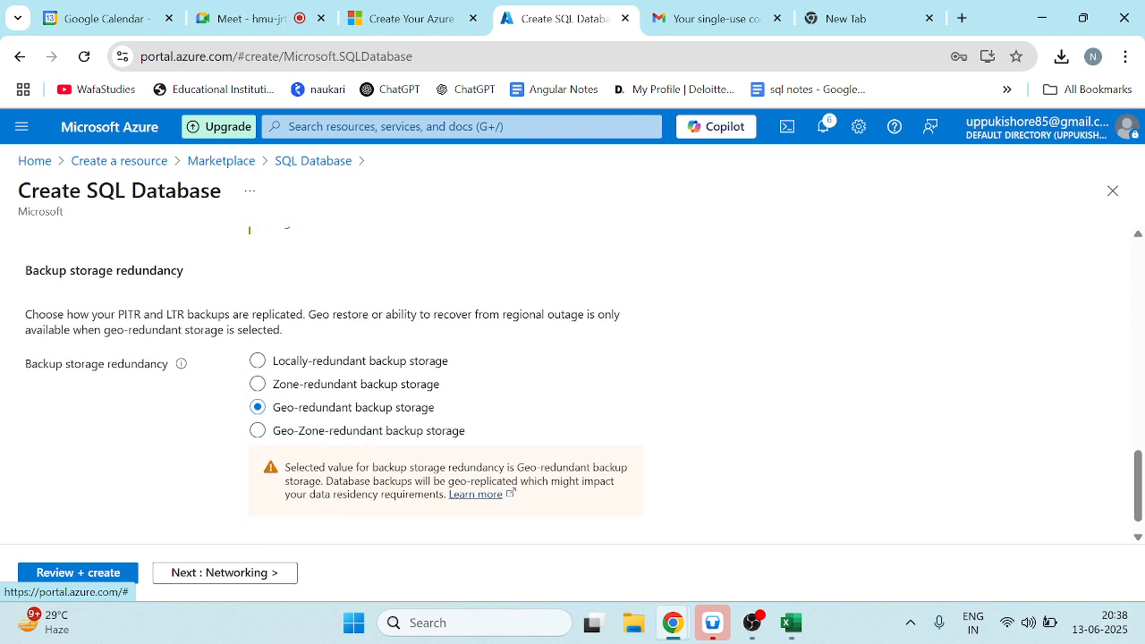
pyautogui.scroll(5, 274, 249)
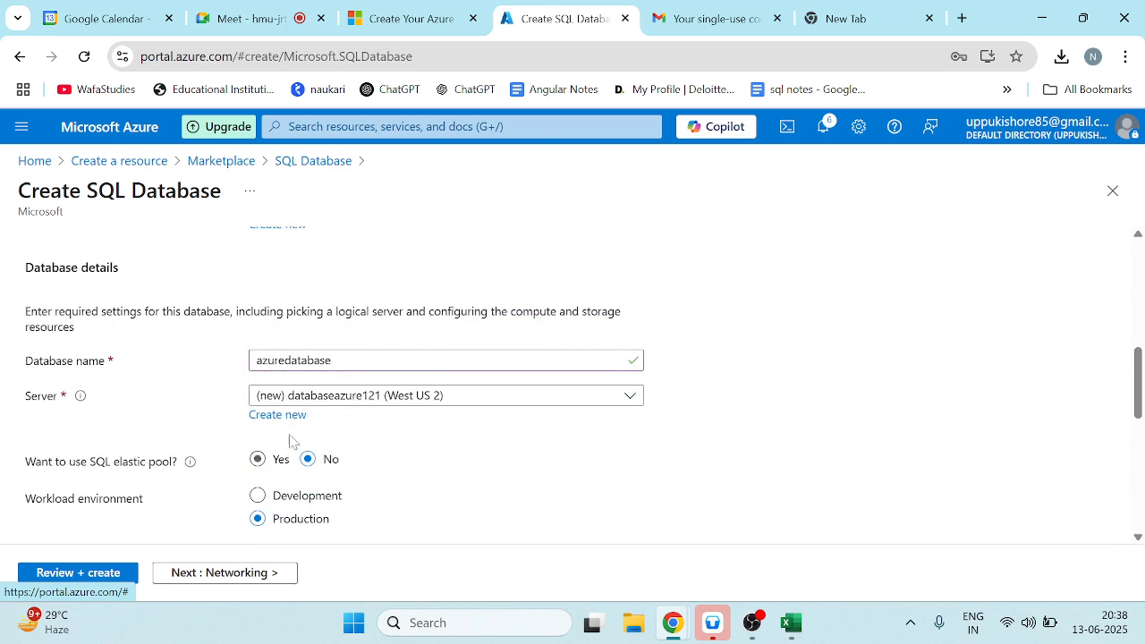
pyautogui.scroll(-1, 330, 411)
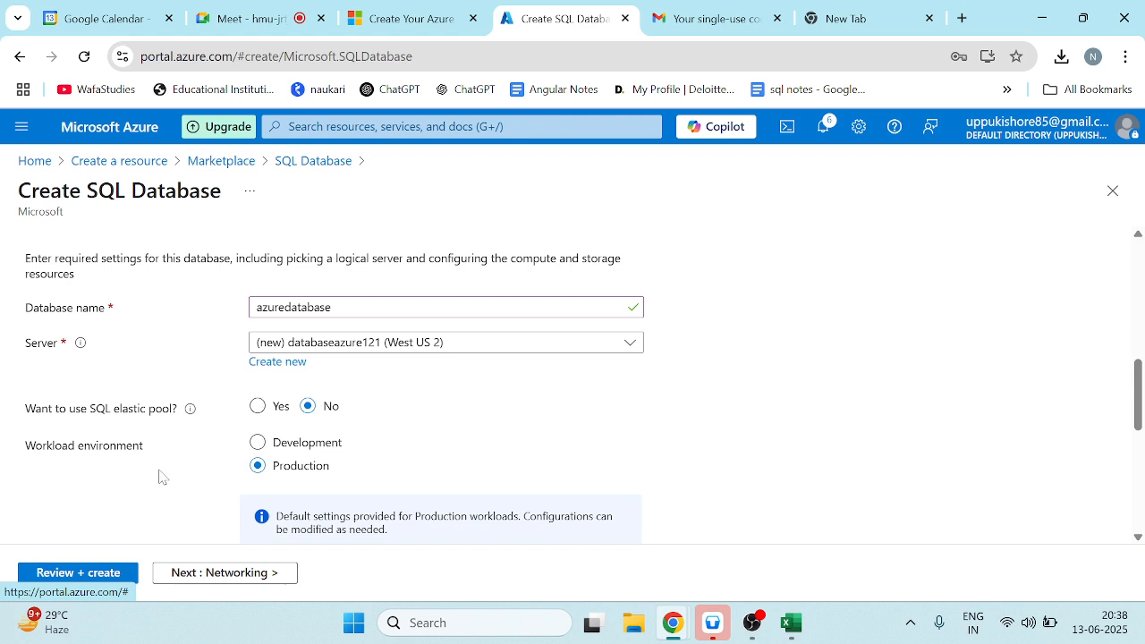
pyautogui.scroll(-1, 159, 475)
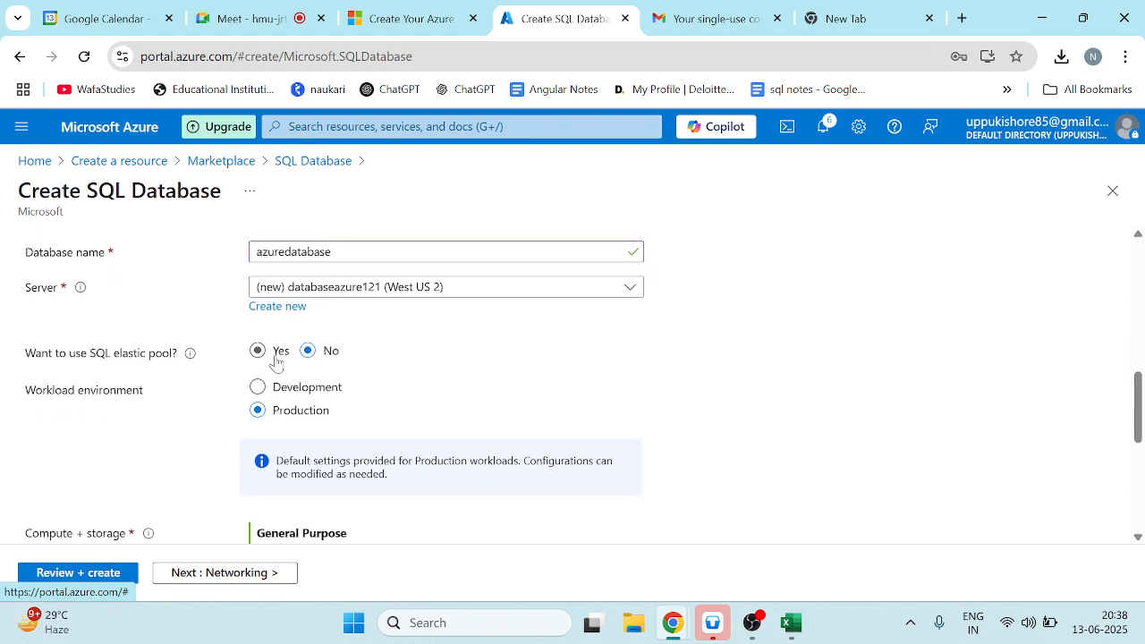
pyautogui.scroll(4, 275, 361)
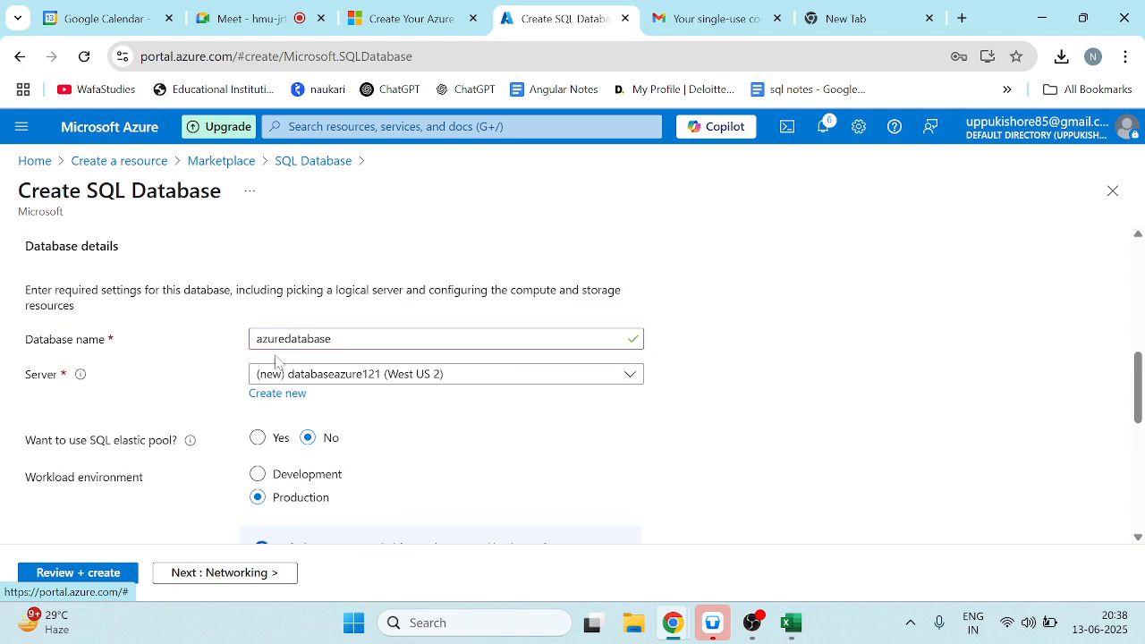
pyautogui.scroll(3, 275, 361)
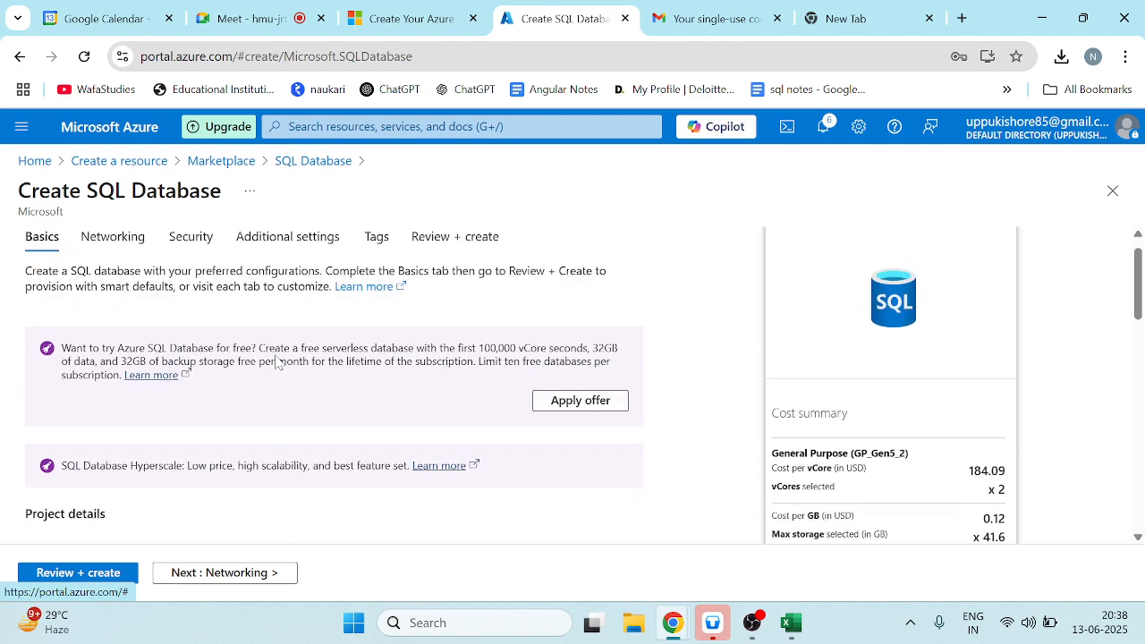
pyautogui.scroll(-3, 276, 360)
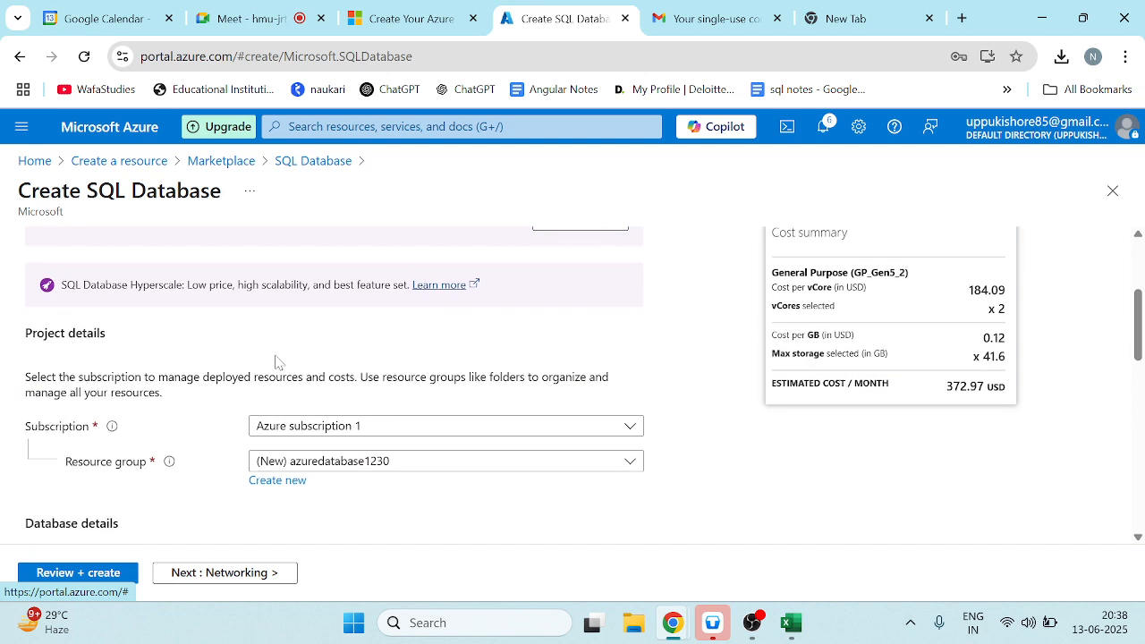
pyautogui.scroll(-2, 275, 361)
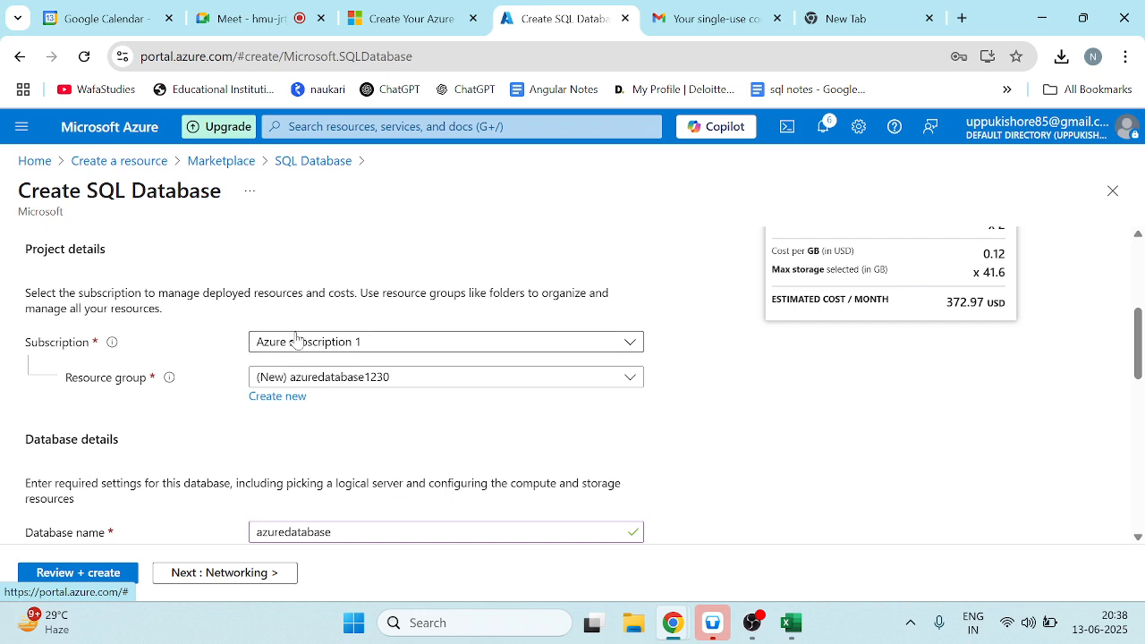
pyautogui.scroll(-2, 302, 402)
pyautogui.scroll(-1, 243, 443)
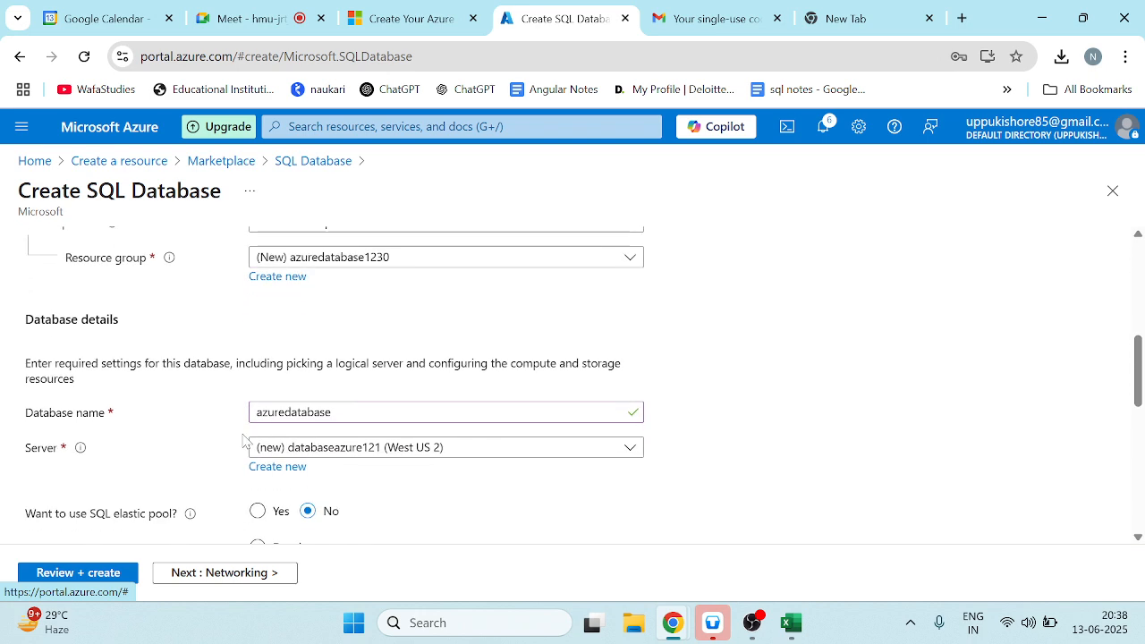
pyautogui.scroll(-1, 348, 424)
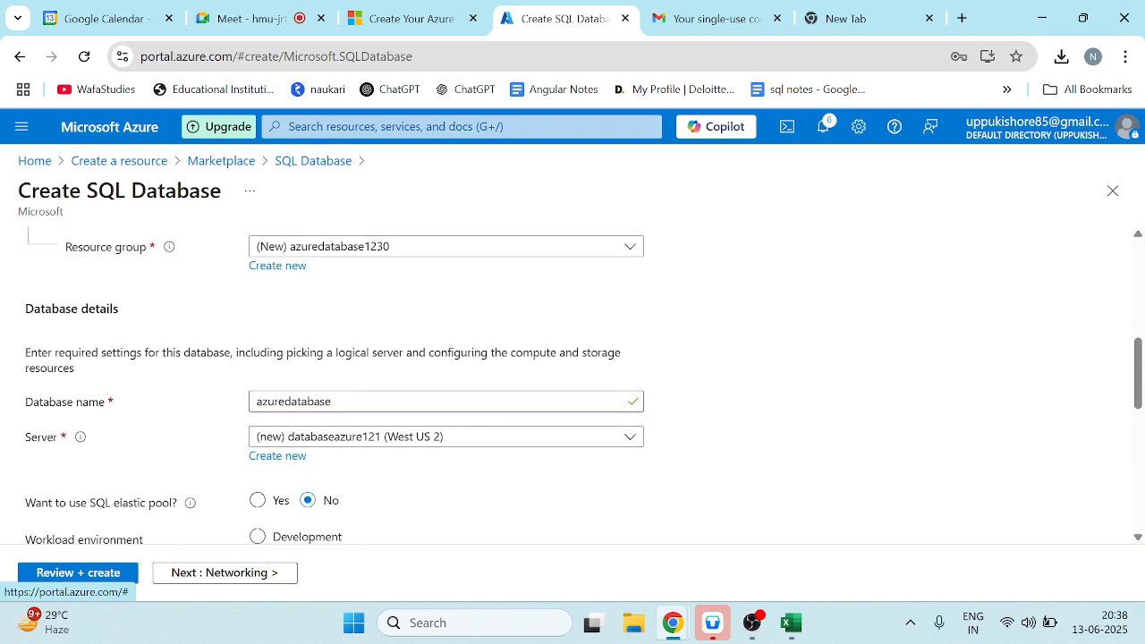
pyautogui.scroll(-1, 311, 419)
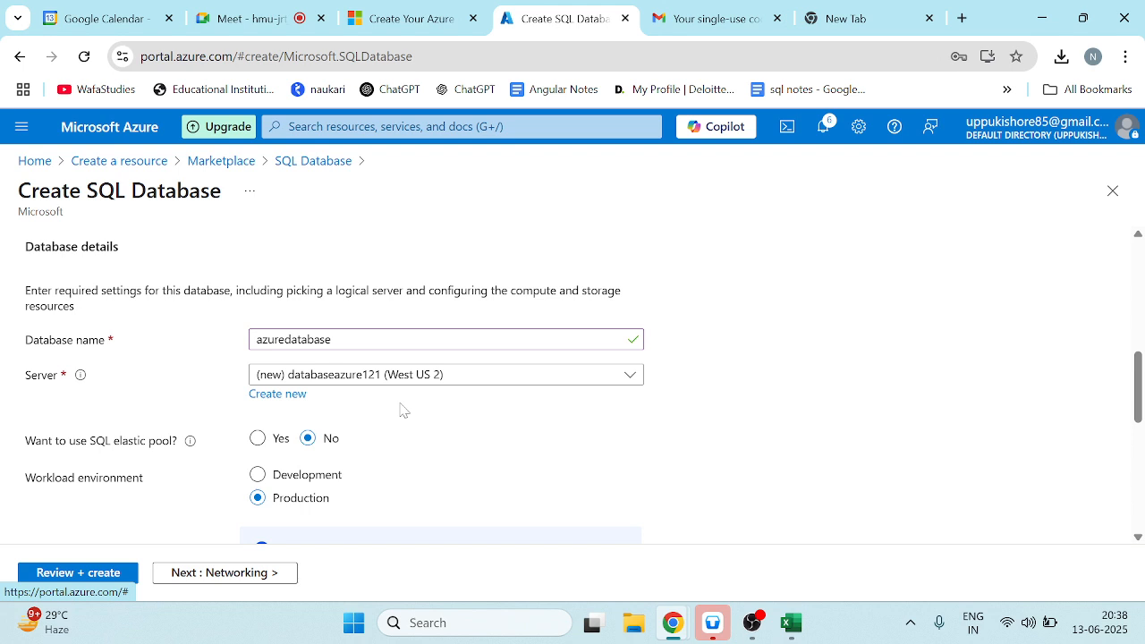
pyautogui.scroll(-1, 401, 410)
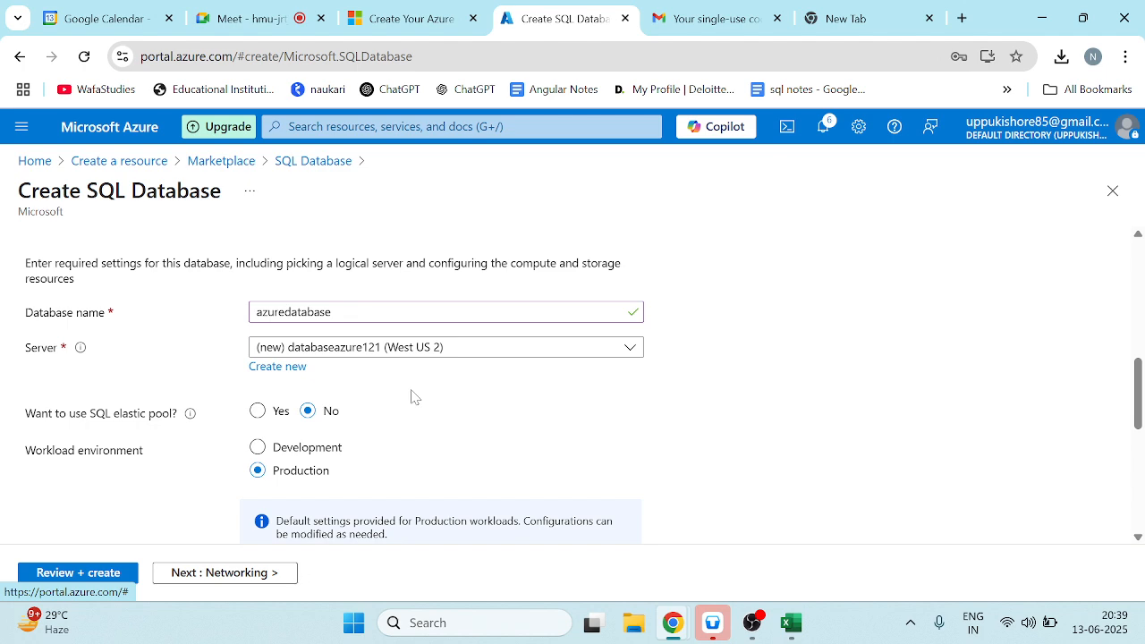
pyautogui.scroll(-1, 458, 372)
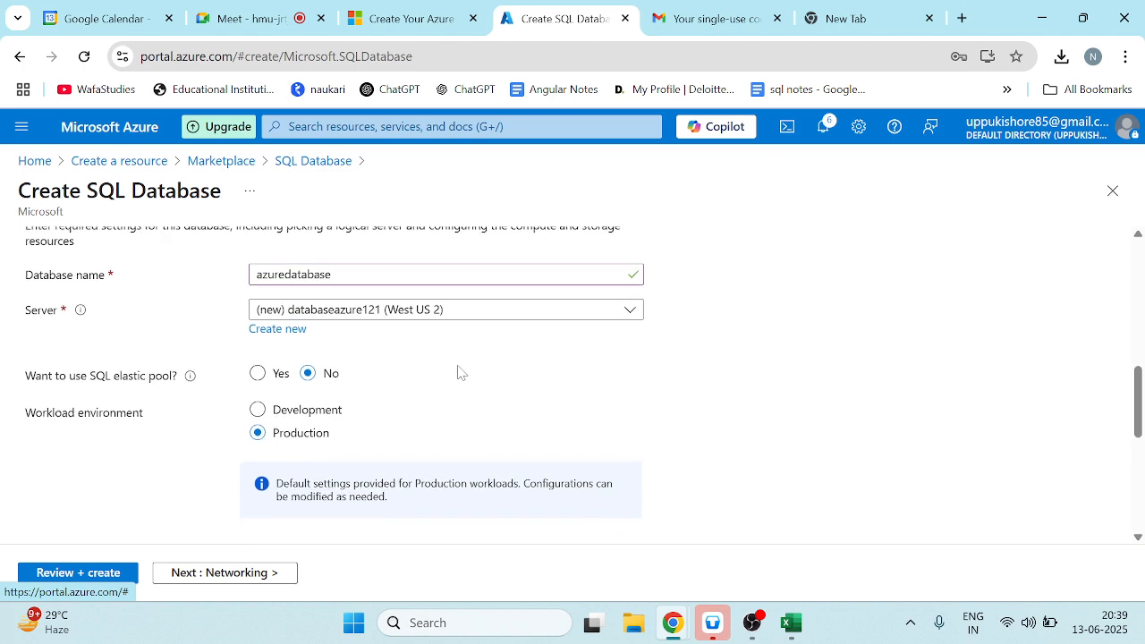
pyautogui.scroll(-1, 457, 372)
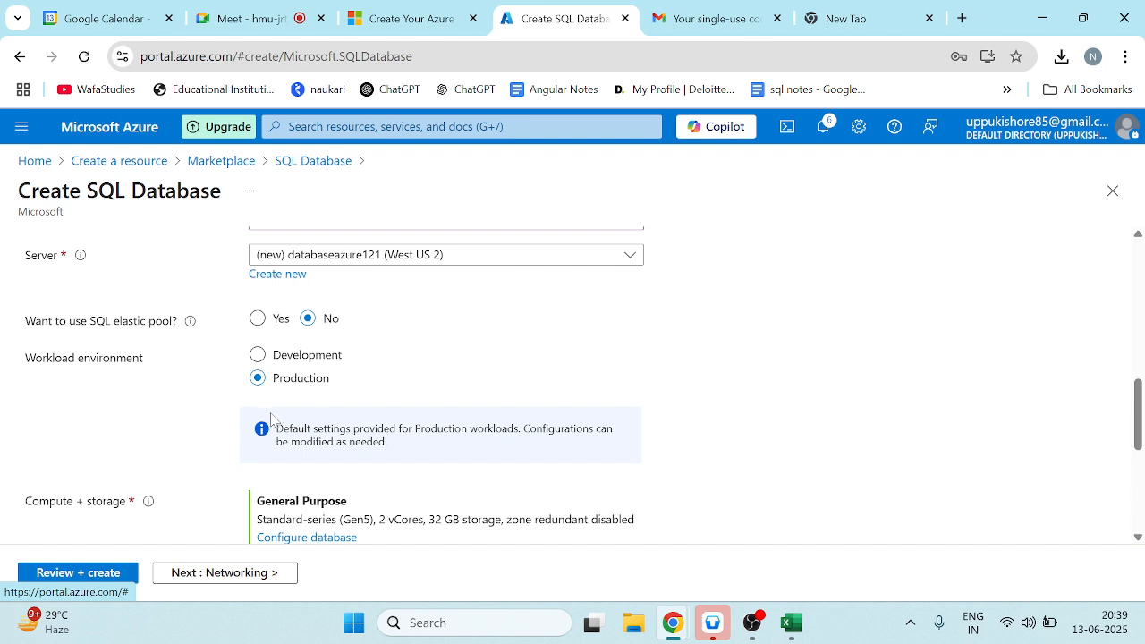
# - Choose the Development workload environment and open Configure database under Compute + storage
pyautogui.click(257, 355)
pyautogui.scroll(-2, 394, 369)
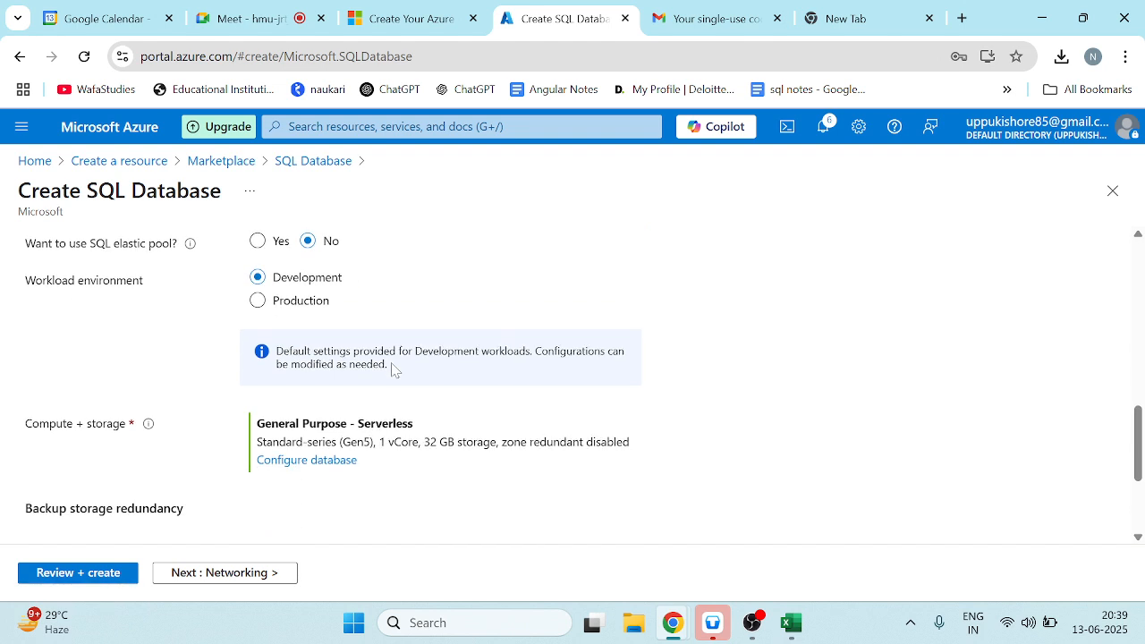
pyautogui.scroll(-1, 392, 370)
pyautogui.scroll(-1, 392, 369)
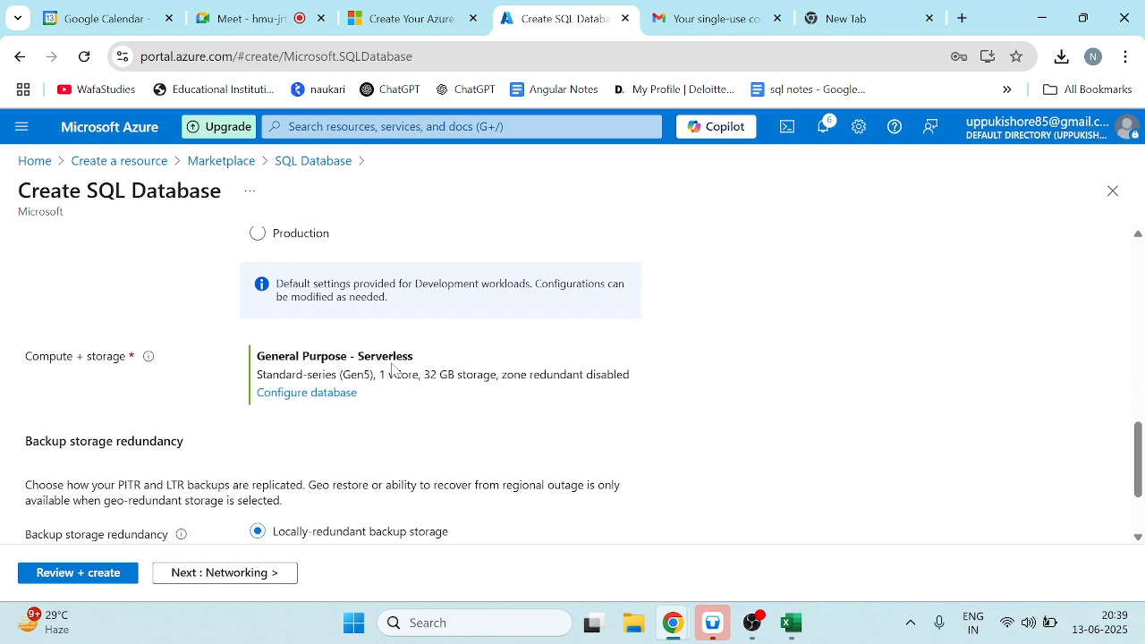
pyautogui.click(300, 405)
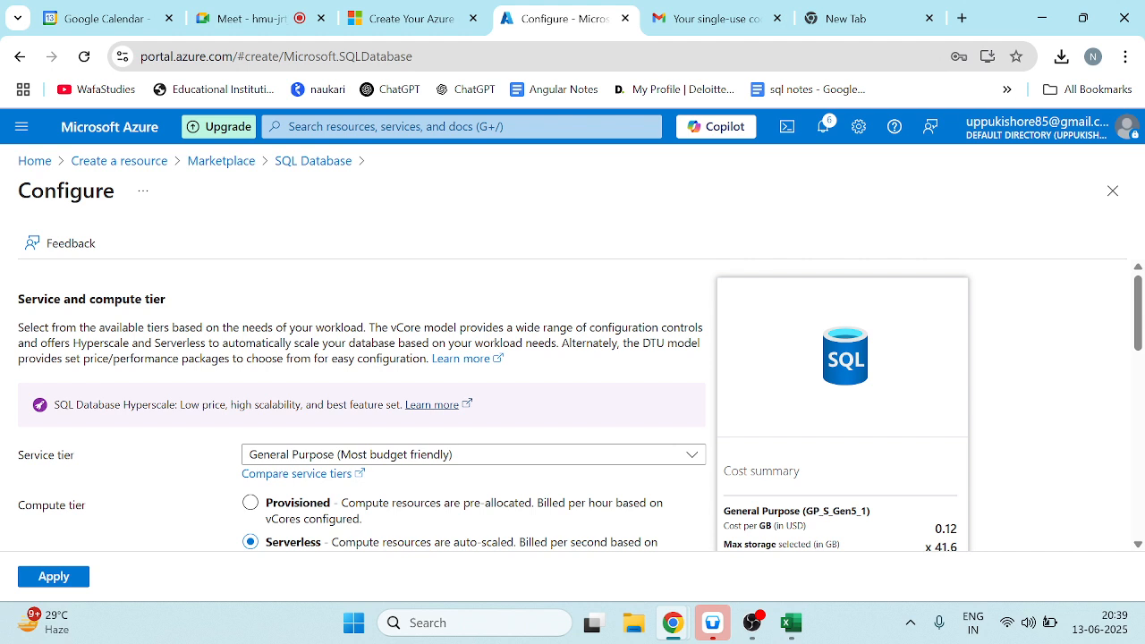
pyautogui.scroll(-1, 300, 405)
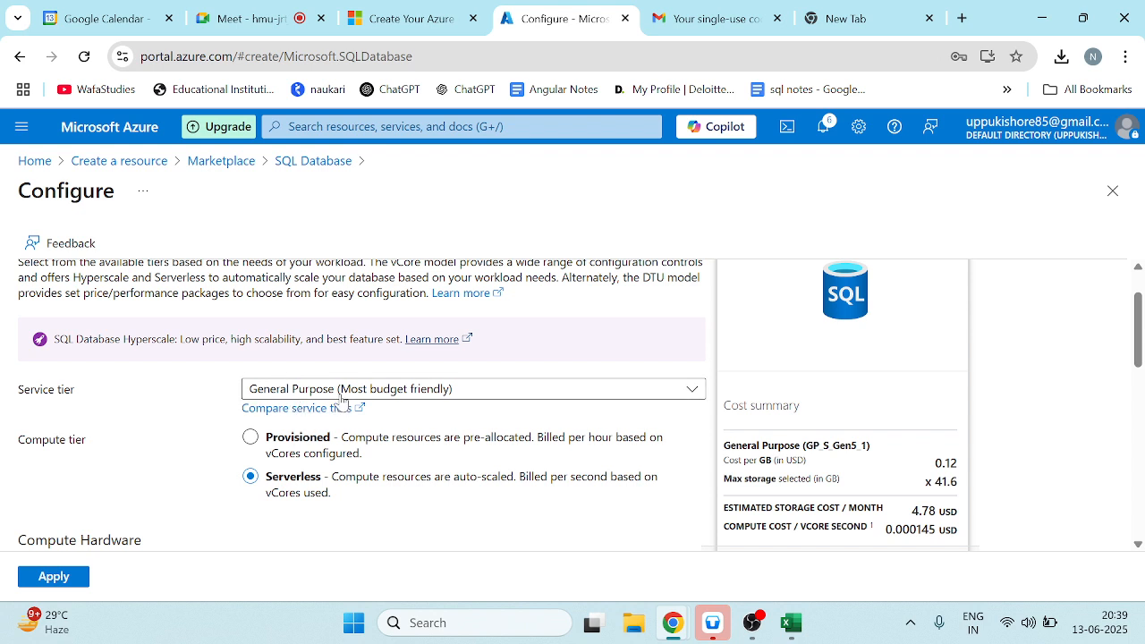
# - Set the service tier to Basic: 5 DTUs, 2 GB max, about 4.90 USD monthly
pyautogui.click(341, 399)
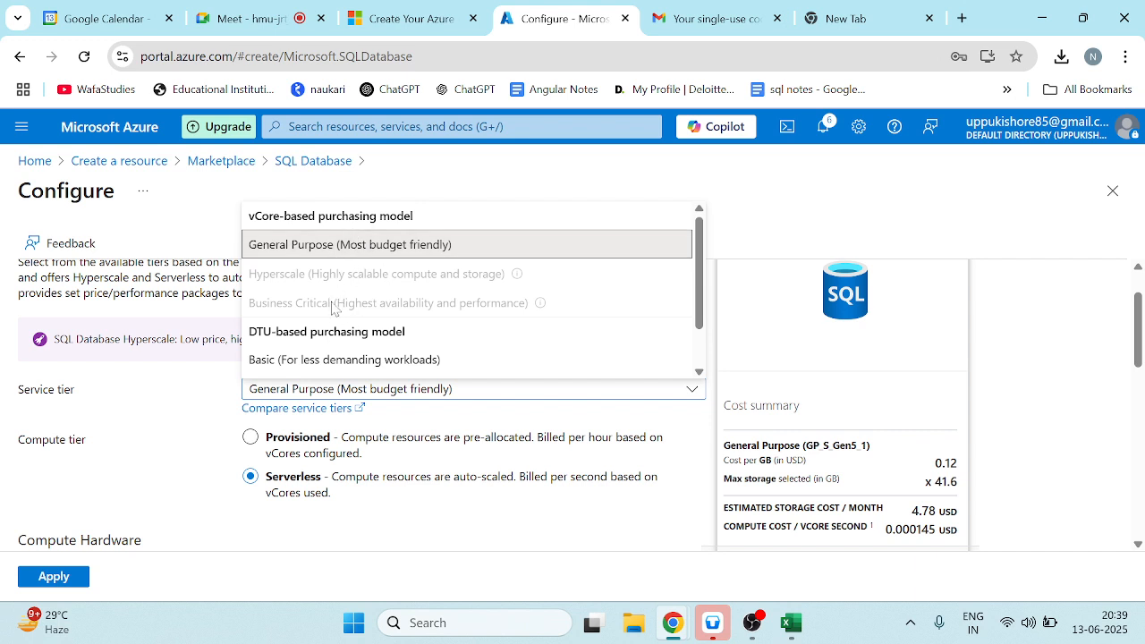
pyautogui.click(214, 387)
pyautogui.scroll(-1, 319, 517)
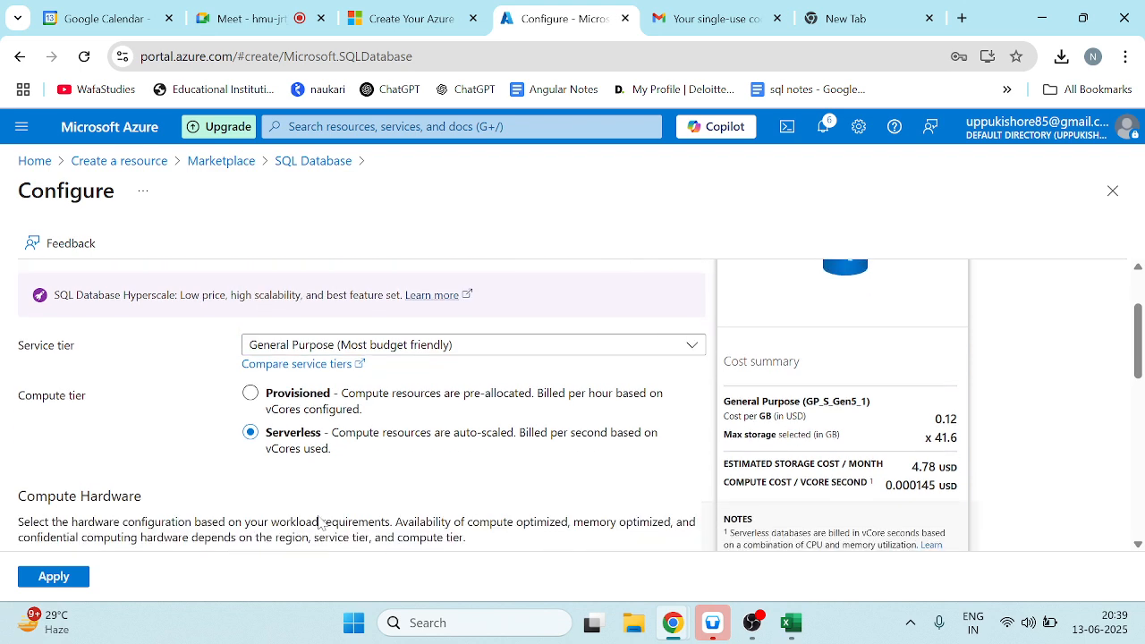
pyautogui.click(428, 343)
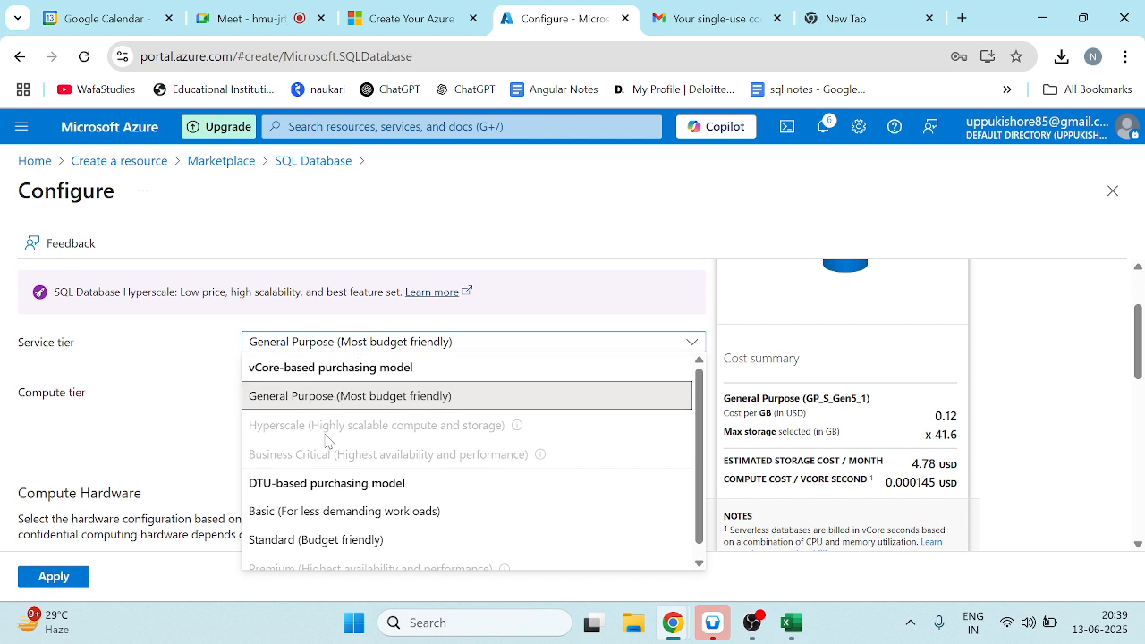
pyautogui.scroll(-1, 483, 443)
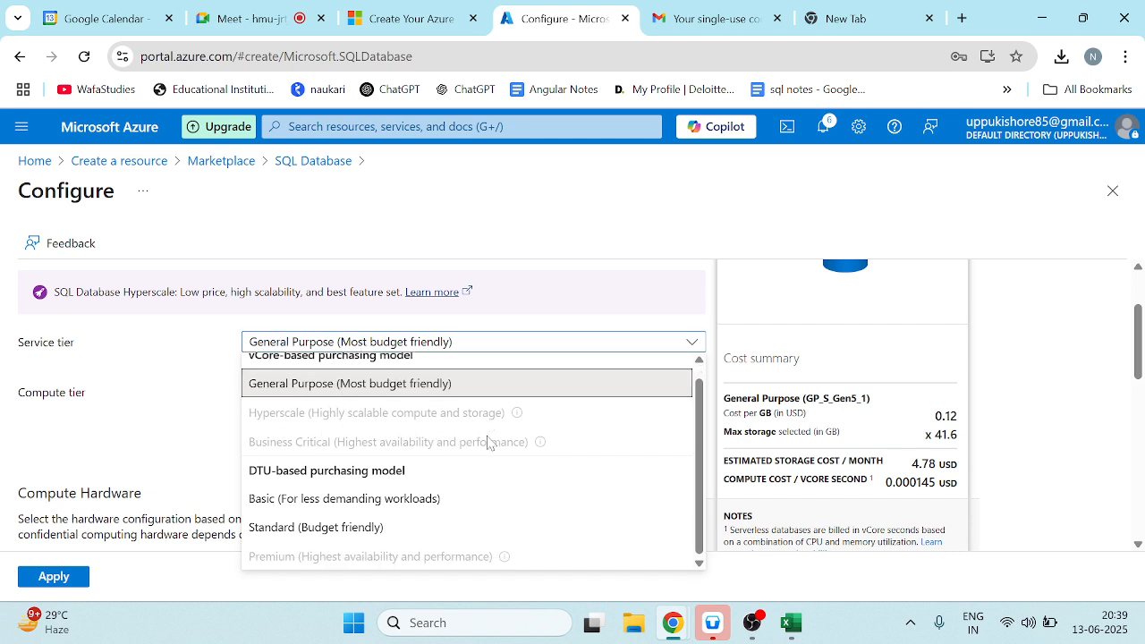
pyautogui.click(362, 503)
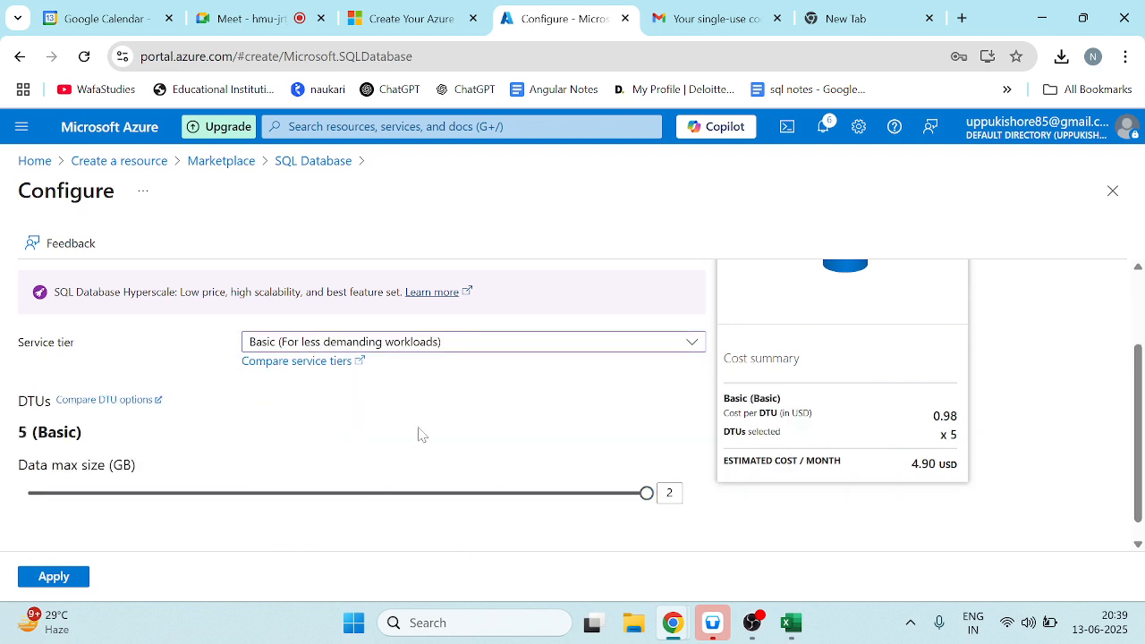
# - Keep the Basic tier's data max size at 2 GB and apply the compute settings
pyautogui.scroll(-1, 420, 434)
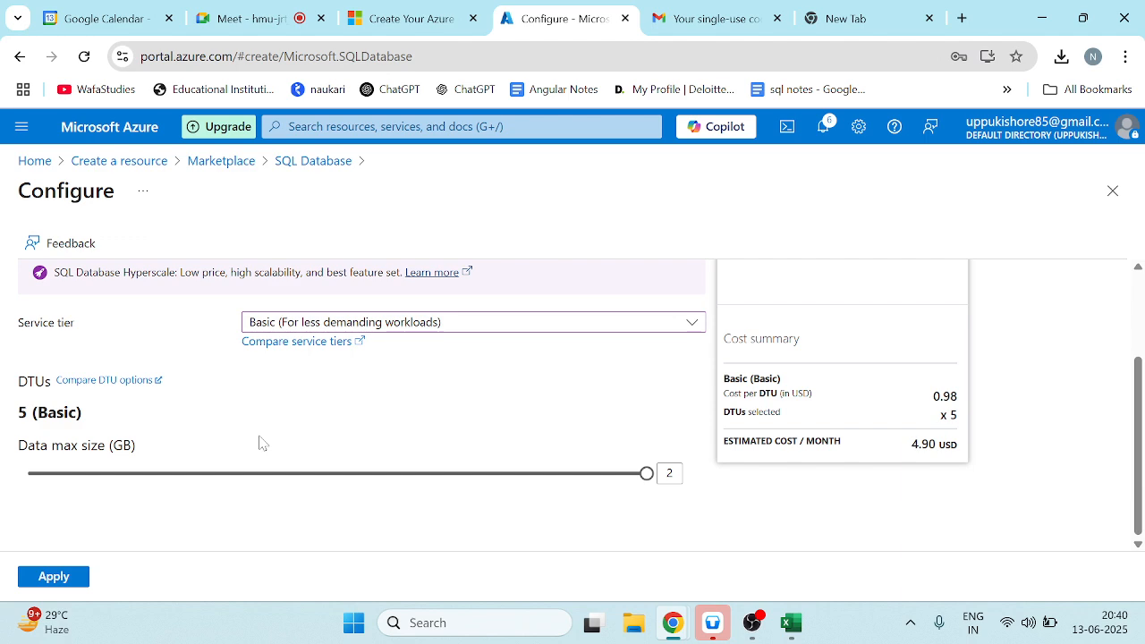
pyautogui.scroll(1, 920, 422)
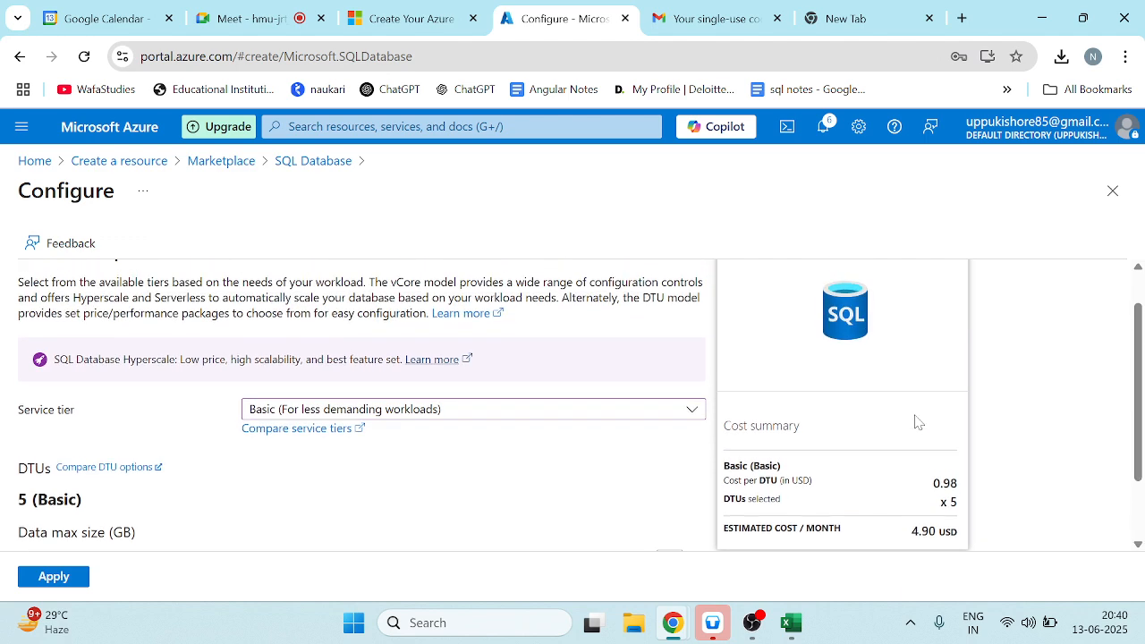
pyautogui.scroll(-1, 819, 519)
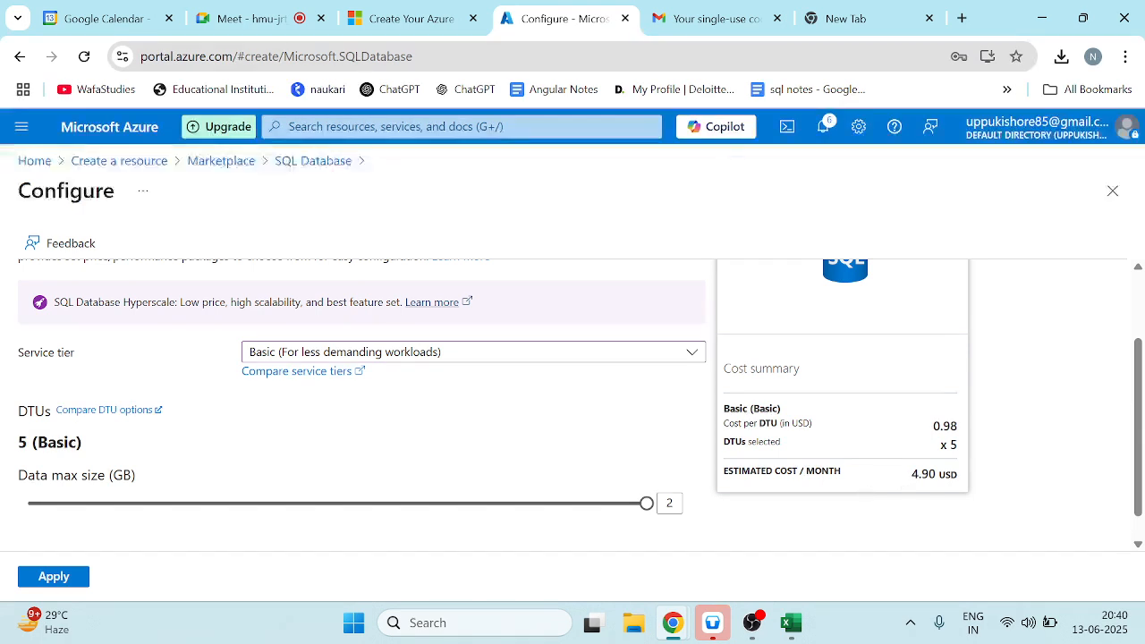
pyautogui.scroll(-1, 295, 537)
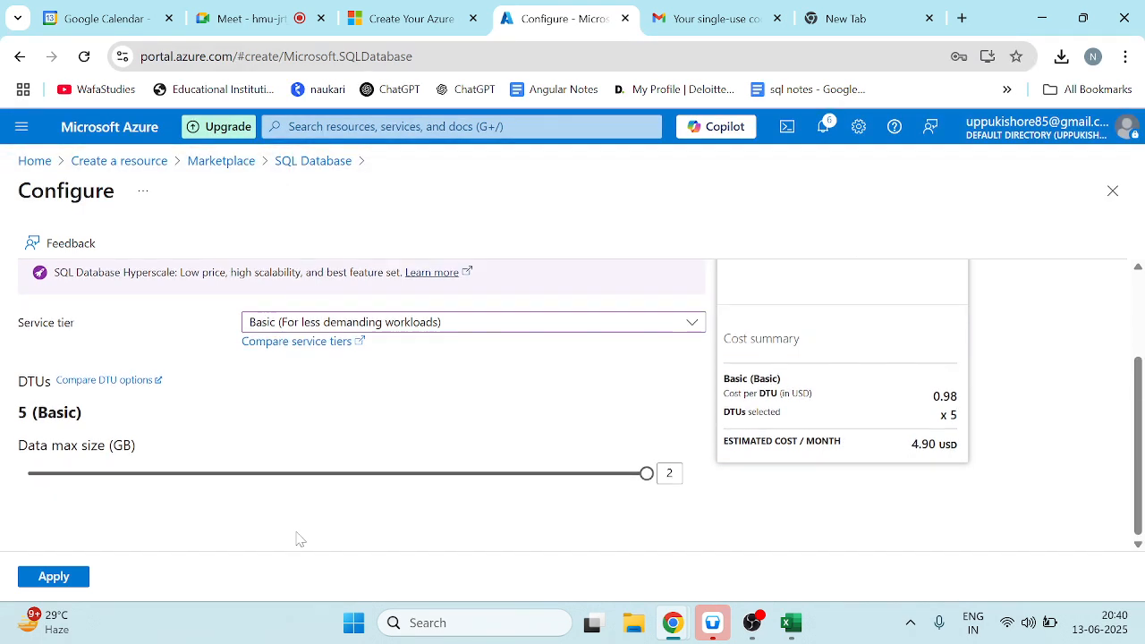
pyautogui.moveTo(644, 475); pyautogui.dragTo(357, 458)
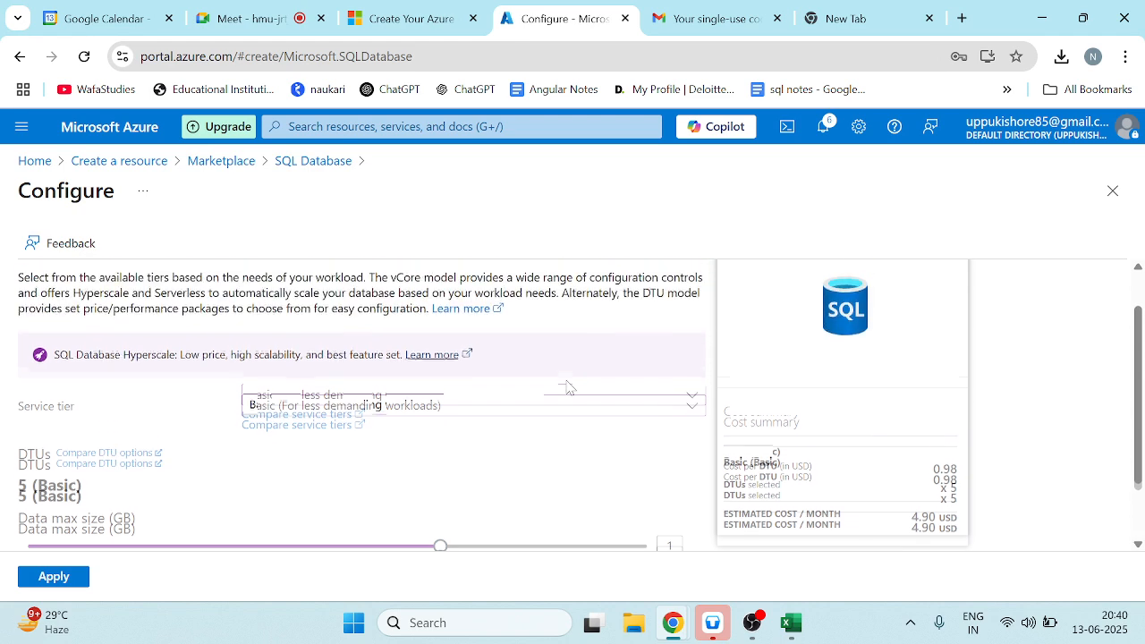
pyautogui.moveTo(440, 474); pyautogui.dragTo(636, 475)
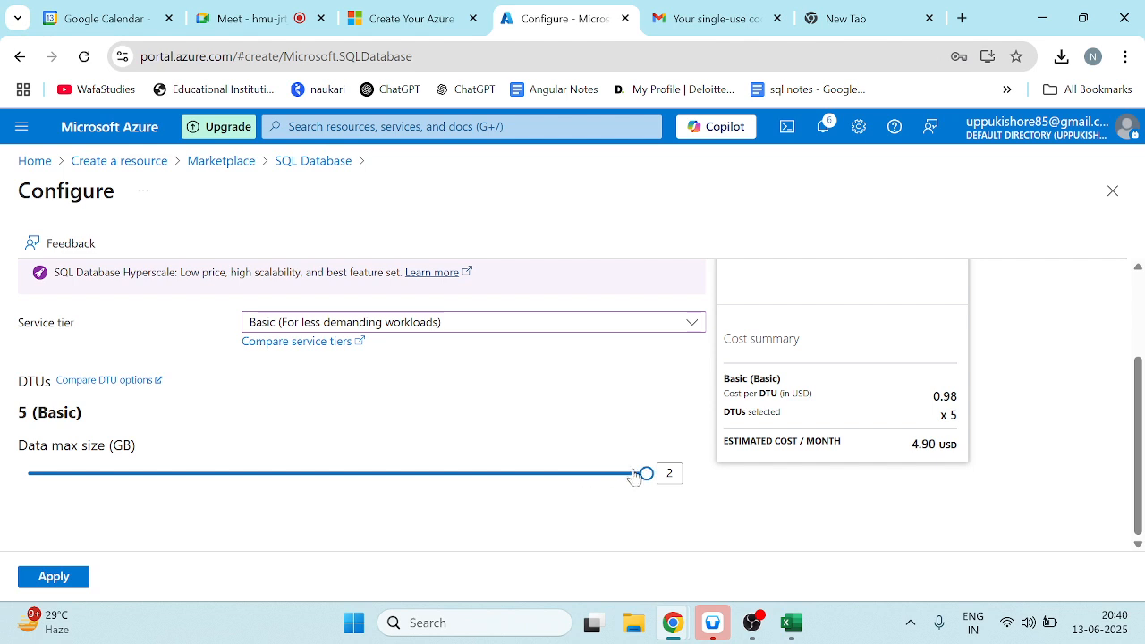
pyautogui.click(53, 577)
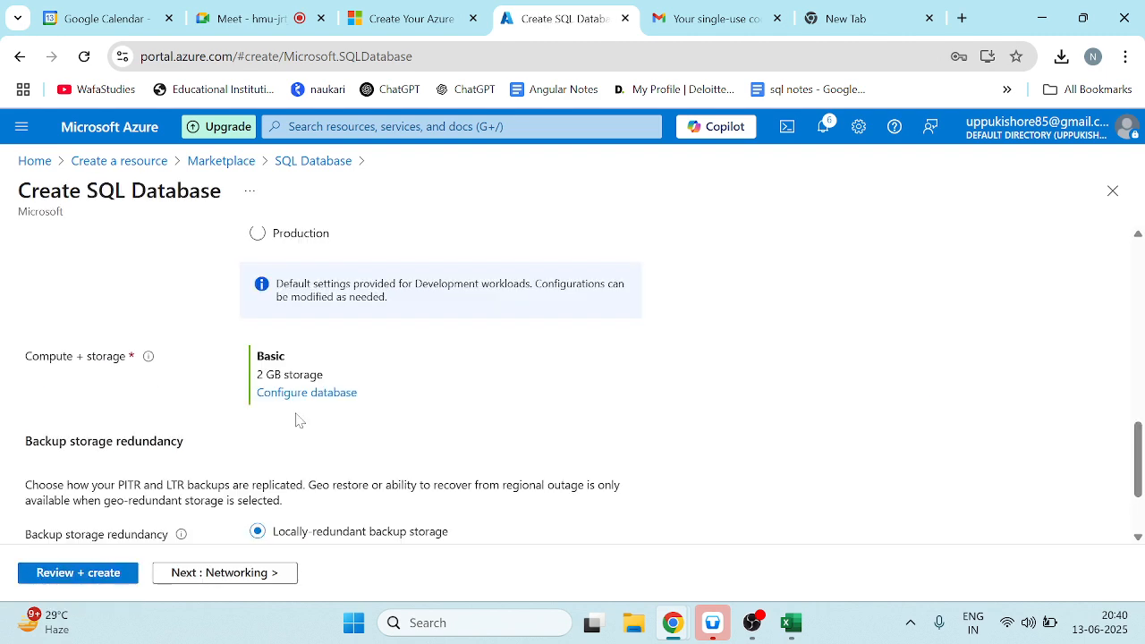
# - Continue to Review + create, then bring up the Networking settings
pyautogui.scroll(-2, 298, 420)
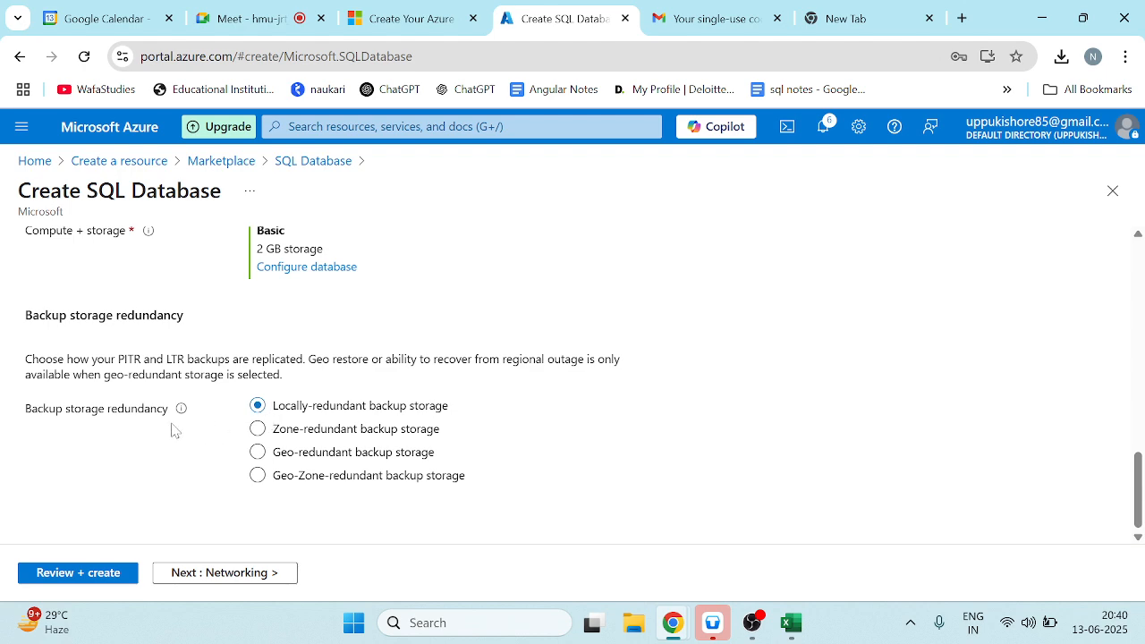
pyautogui.click(79, 574)
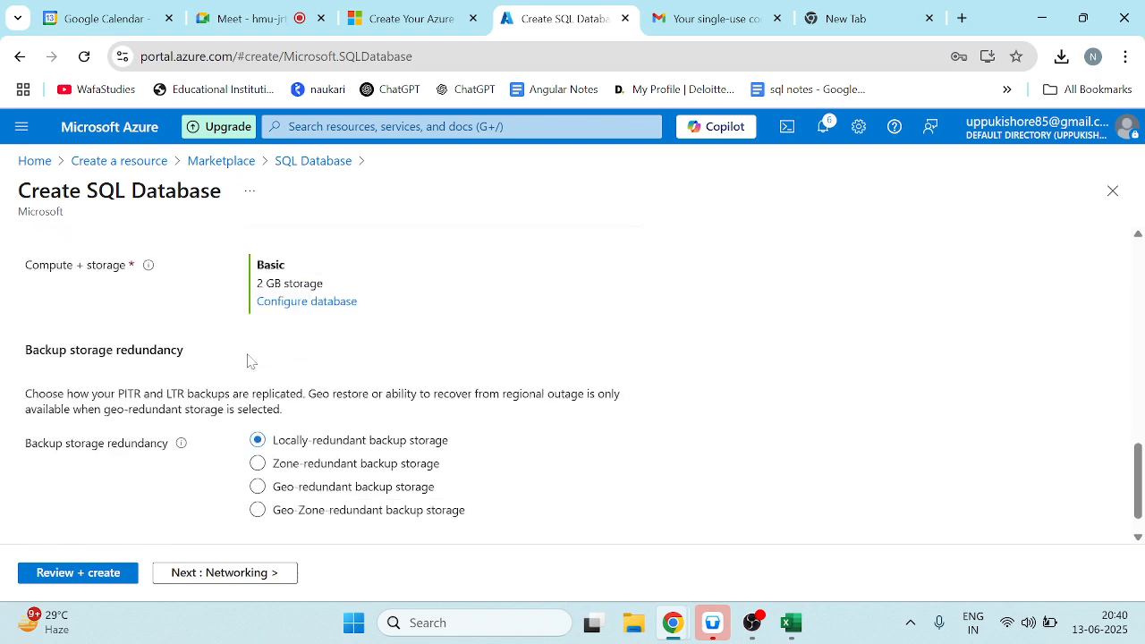
pyautogui.click(54, 578)
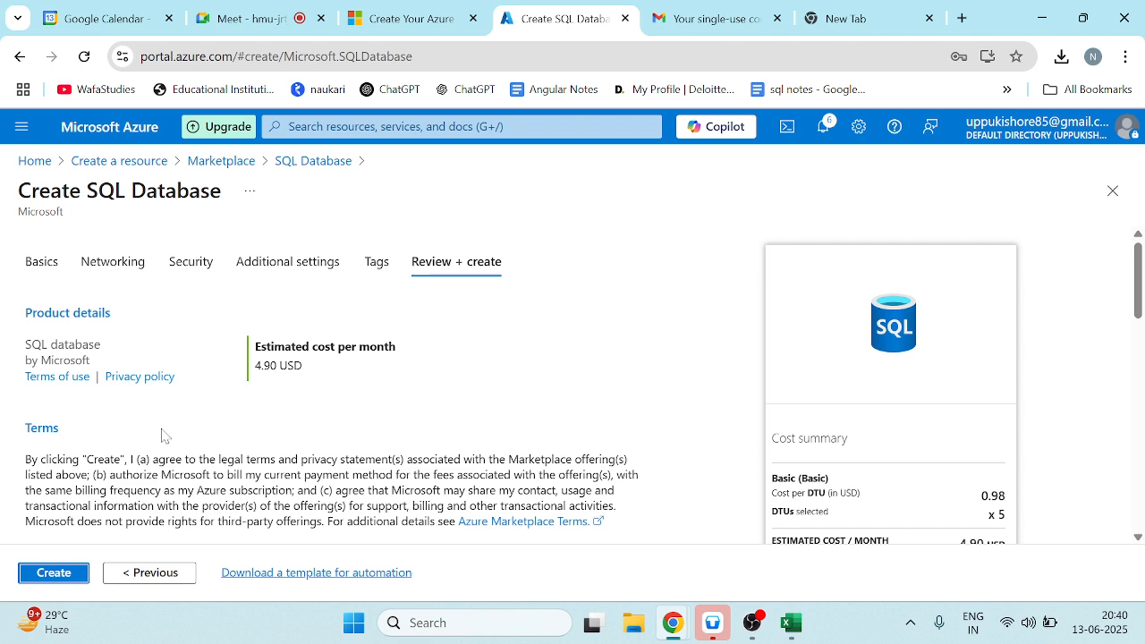
pyautogui.scroll(-1, 162, 436)
pyautogui.scroll(1, 162, 436)
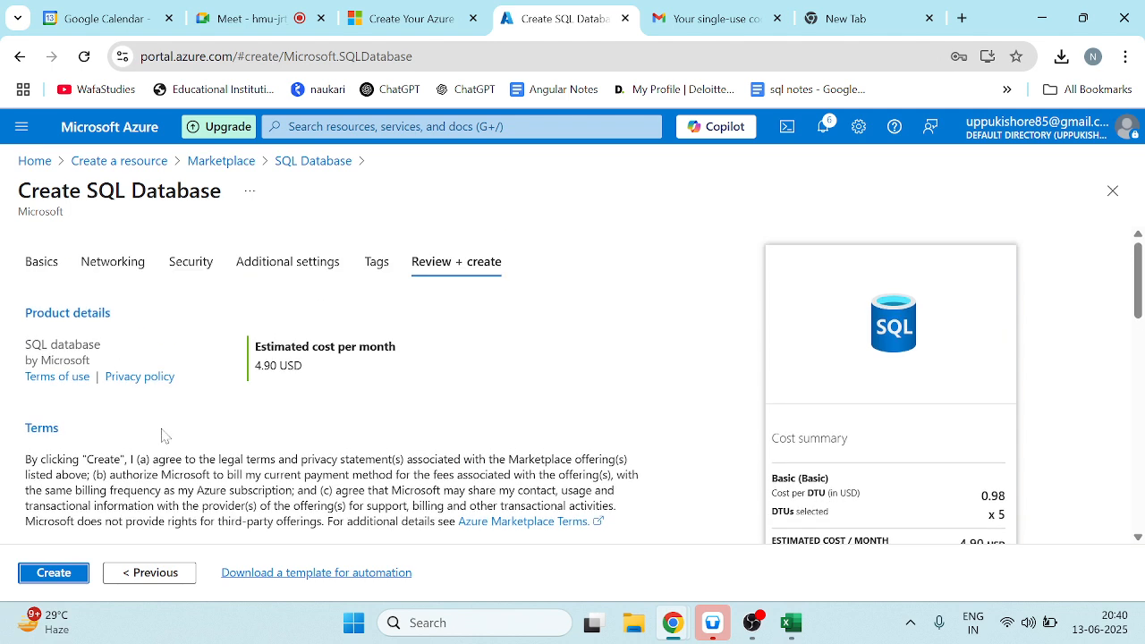
pyautogui.click(121, 265)
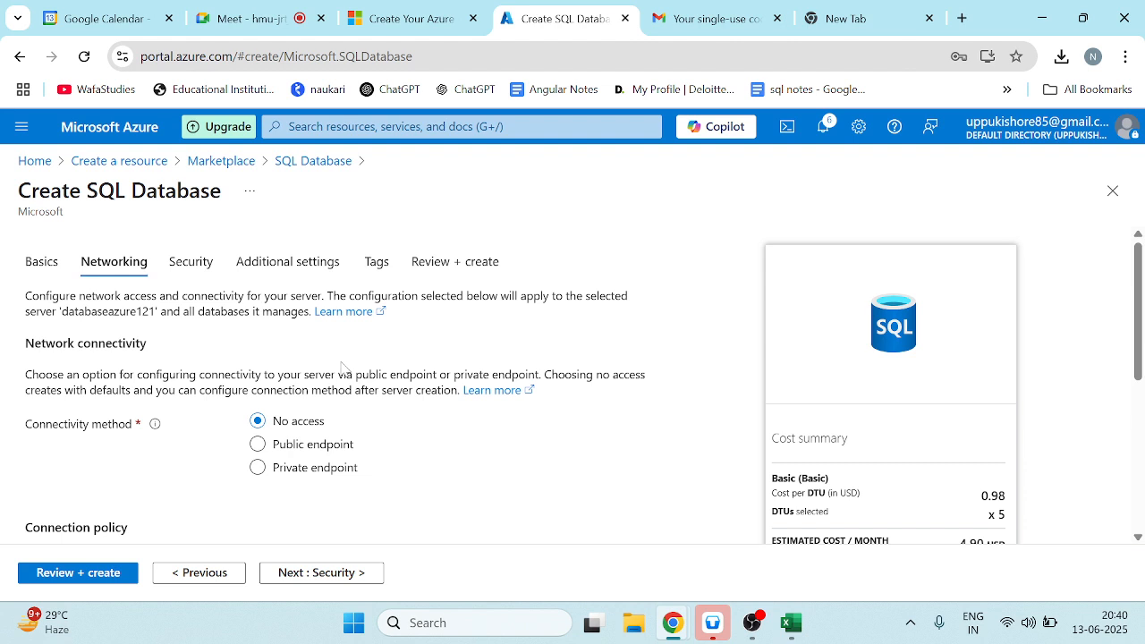
# - Choose public endpoint connectivity, allow Azure services, and add the current client IP to the firewall
pyautogui.click(273, 445)
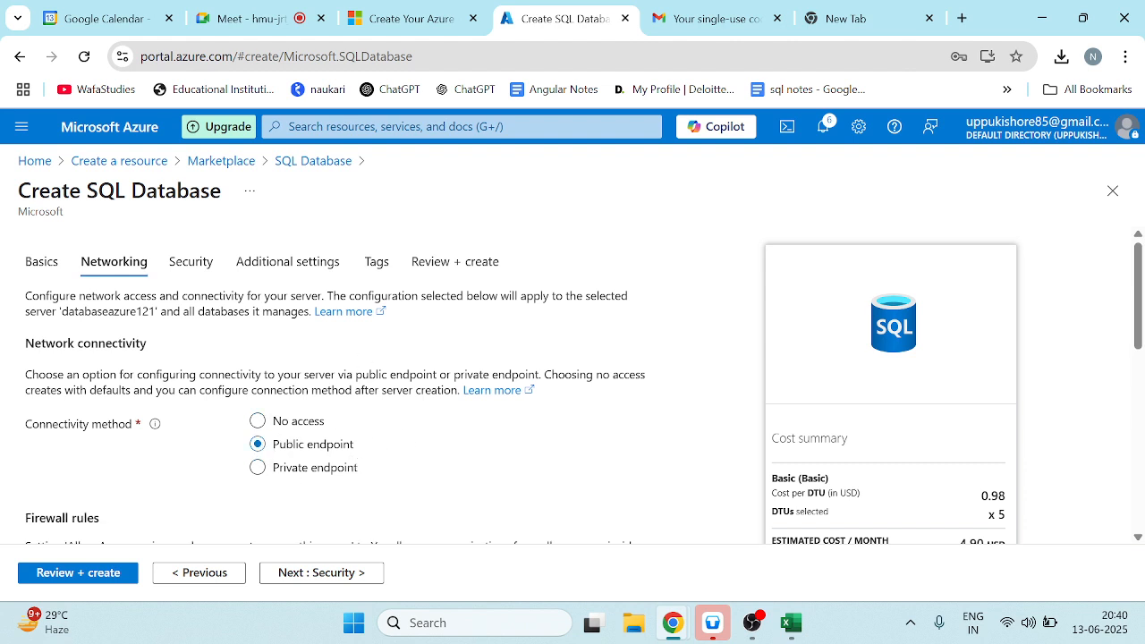
pyautogui.scroll(-3, 391, 400)
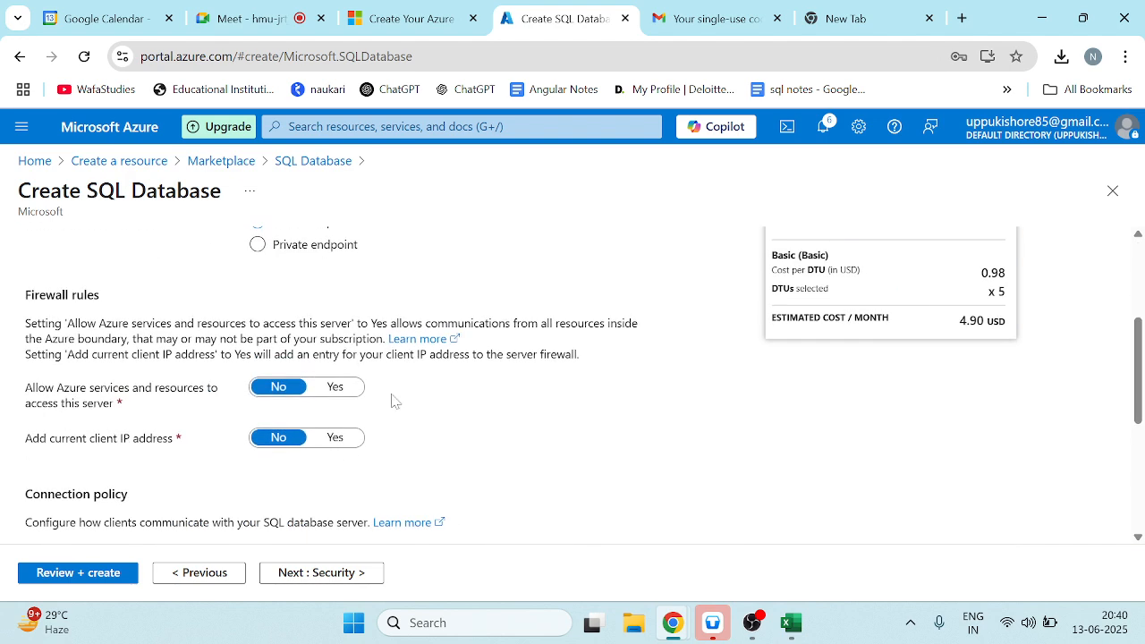
pyautogui.scroll(2, 307, 373)
pyautogui.scroll(-1, 307, 373)
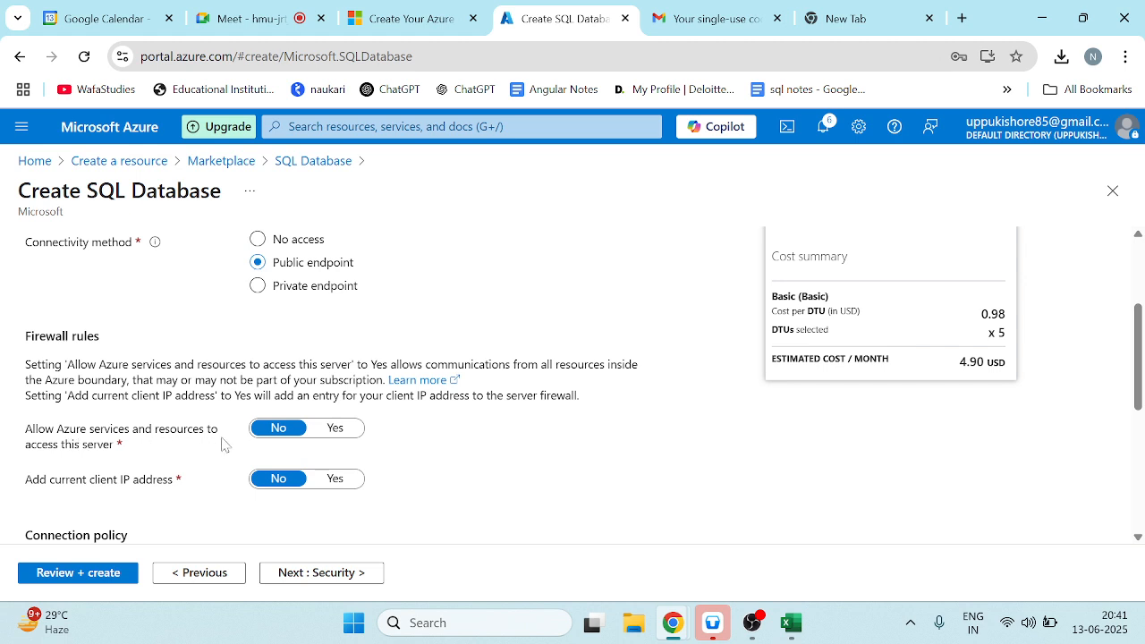
pyautogui.click(346, 434)
pyautogui.scroll(-1, 348, 439)
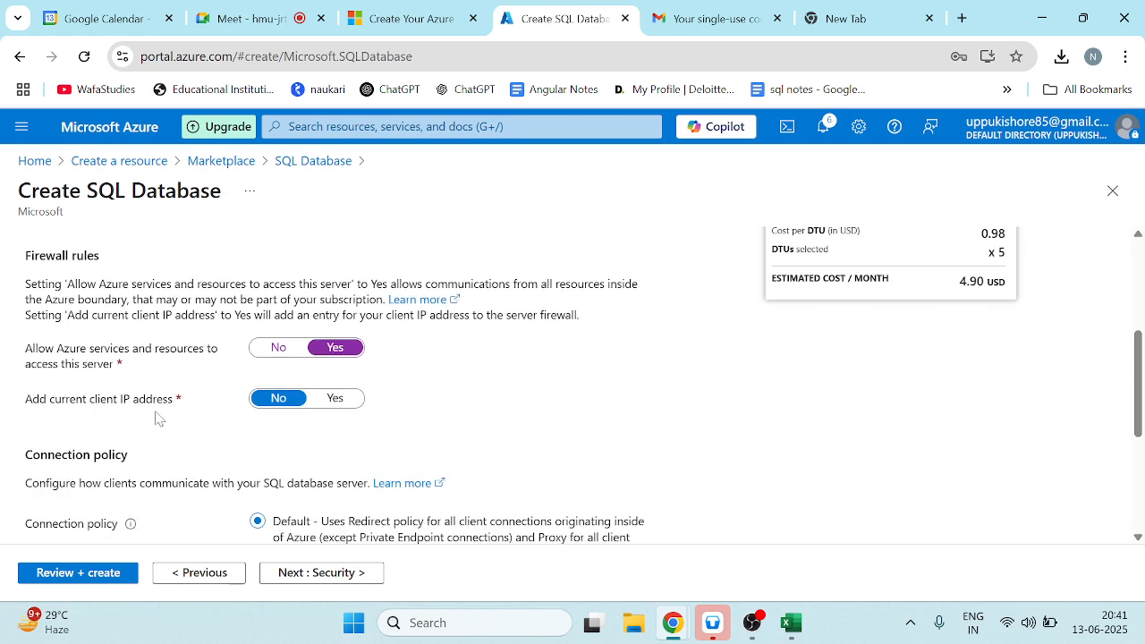
pyautogui.click(334, 399)
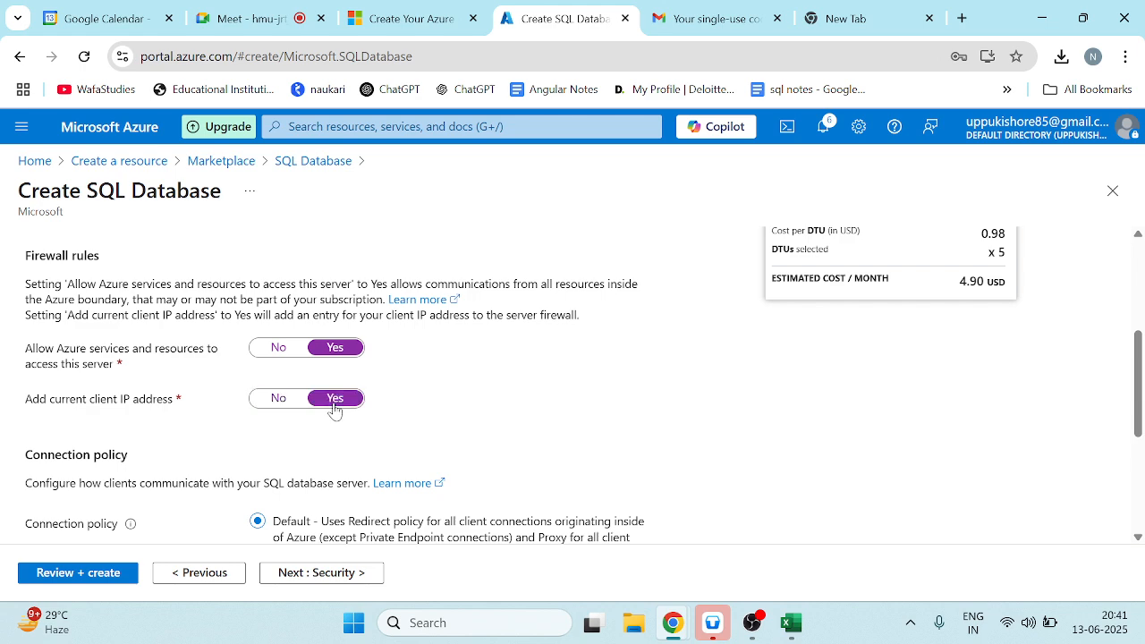
pyautogui.scroll(-1, 335, 409)
pyautogui.scroll(-1, 335, 409)
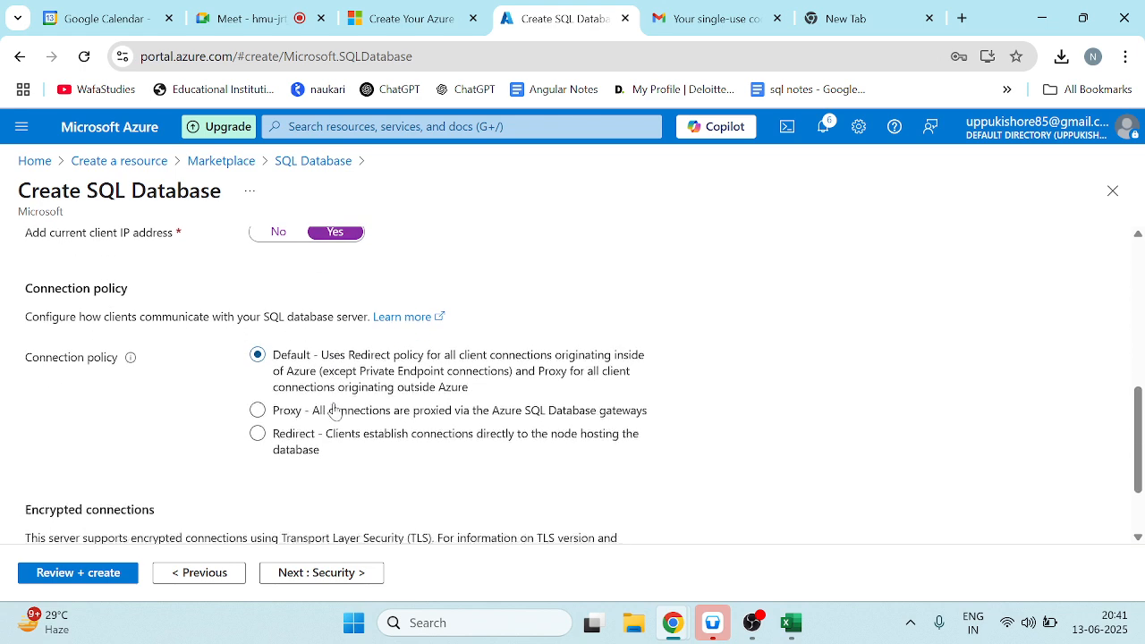
pyautogui.scroll(-1, 334, 409)
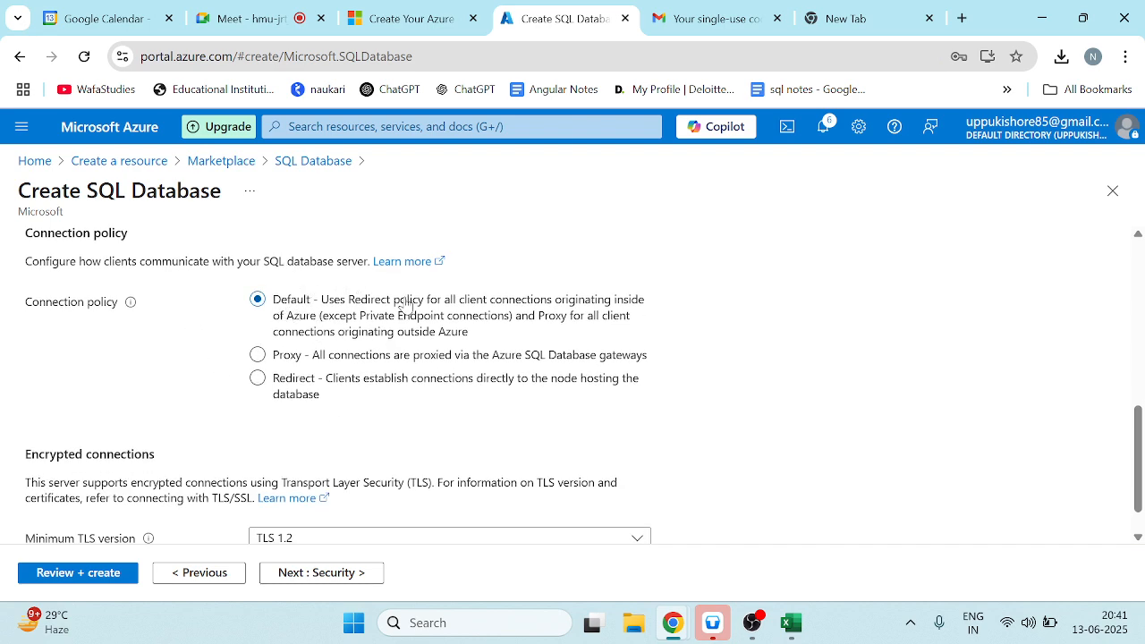
pyautogui.scroll(-1, 294, 349)
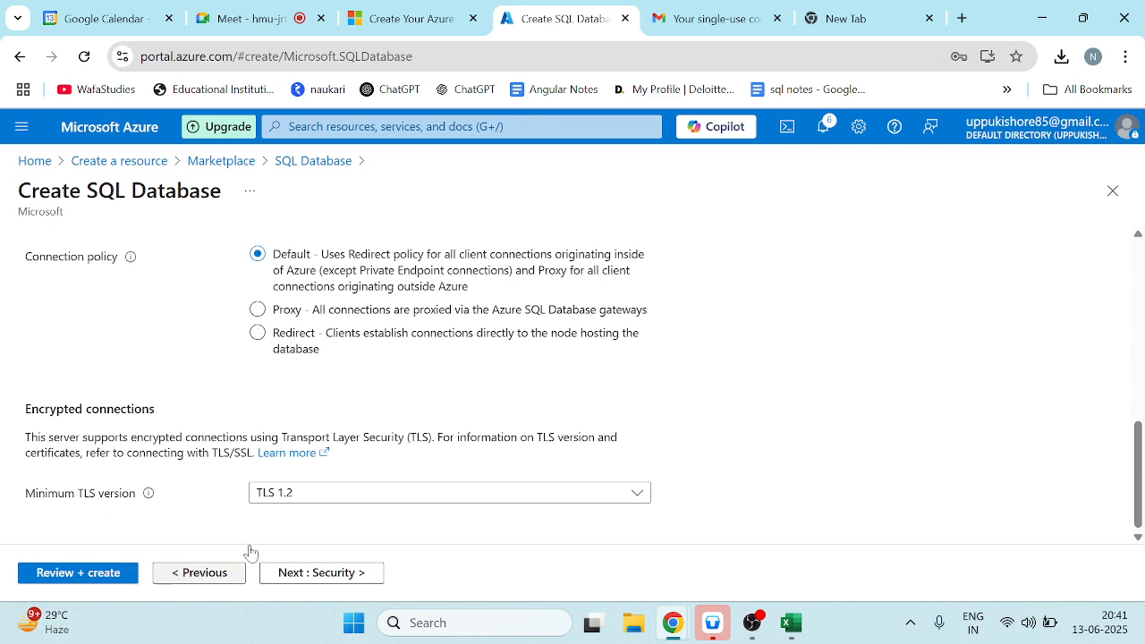
pyautogui.scroll(5, 229, 542)
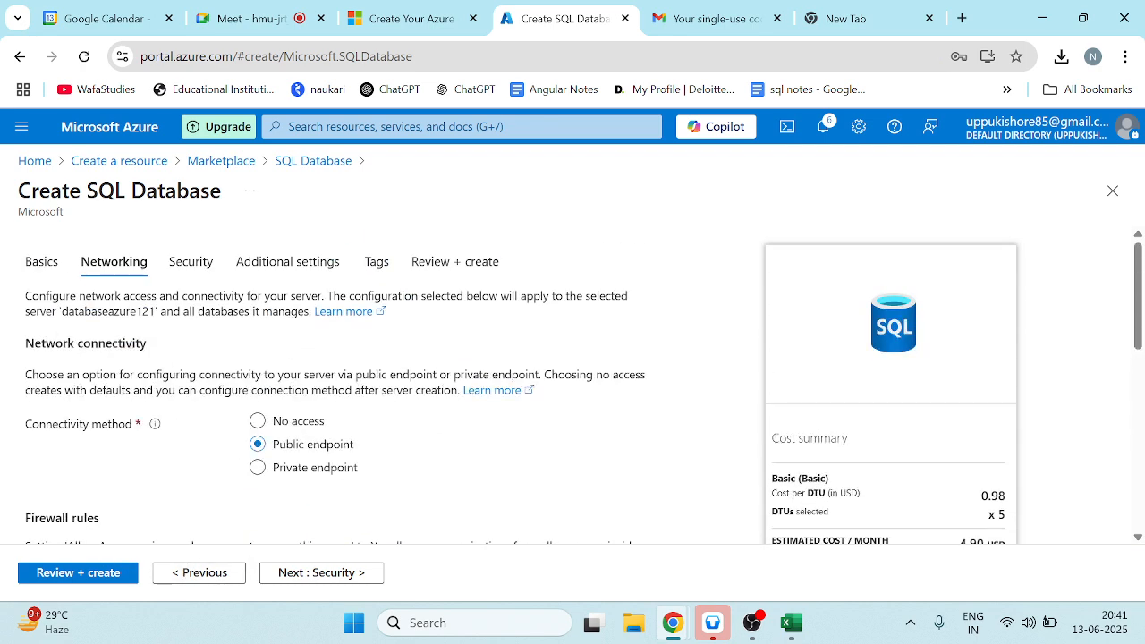
# - Step through the Security, Additional settings and Tags pages, leaving every default unchanged
pyautogui.click(191, 261)
pyautogui.scroll(-4, 289, 375)
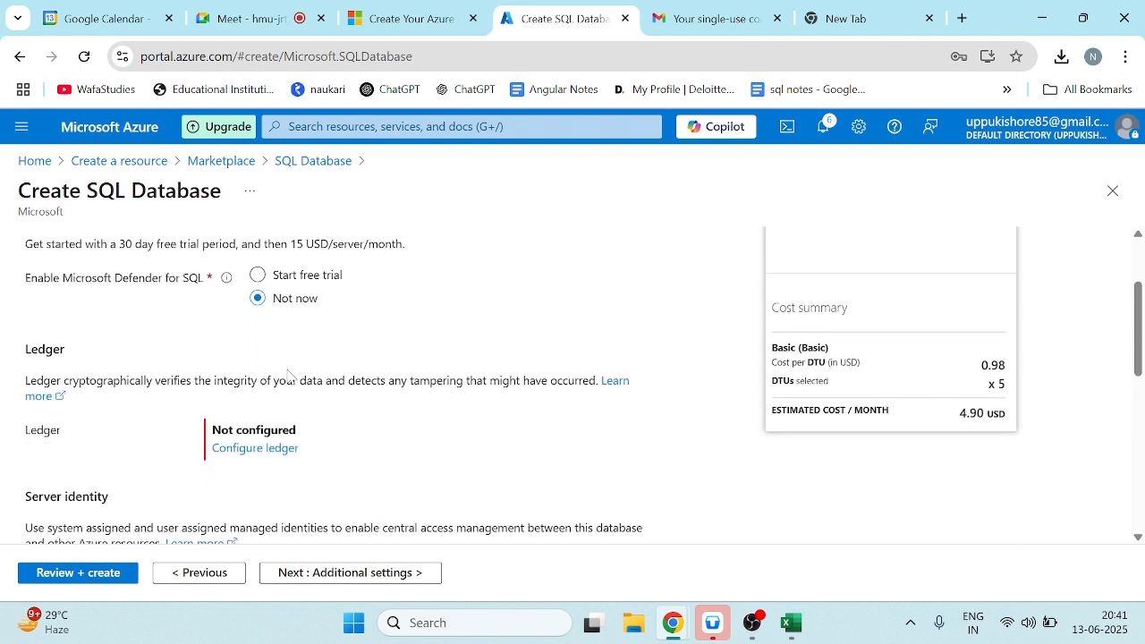
pyautogui.scroll(4, 289, 376)
pyautogui.scroll(-3, 289, 376)
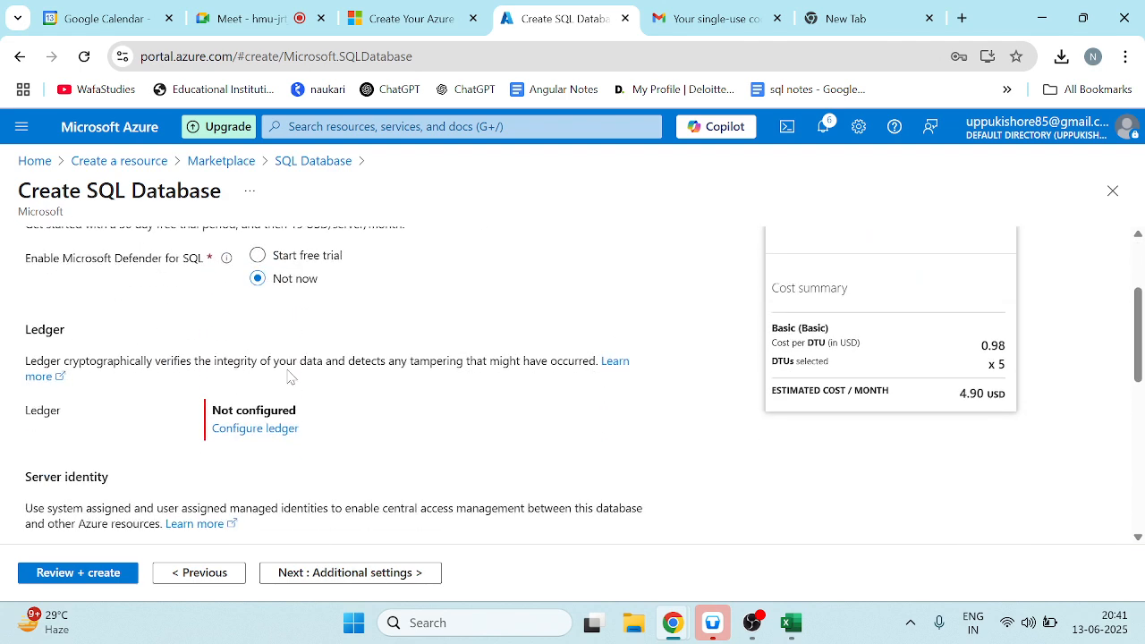
pyautogui.scroll(-4, 289, 376)
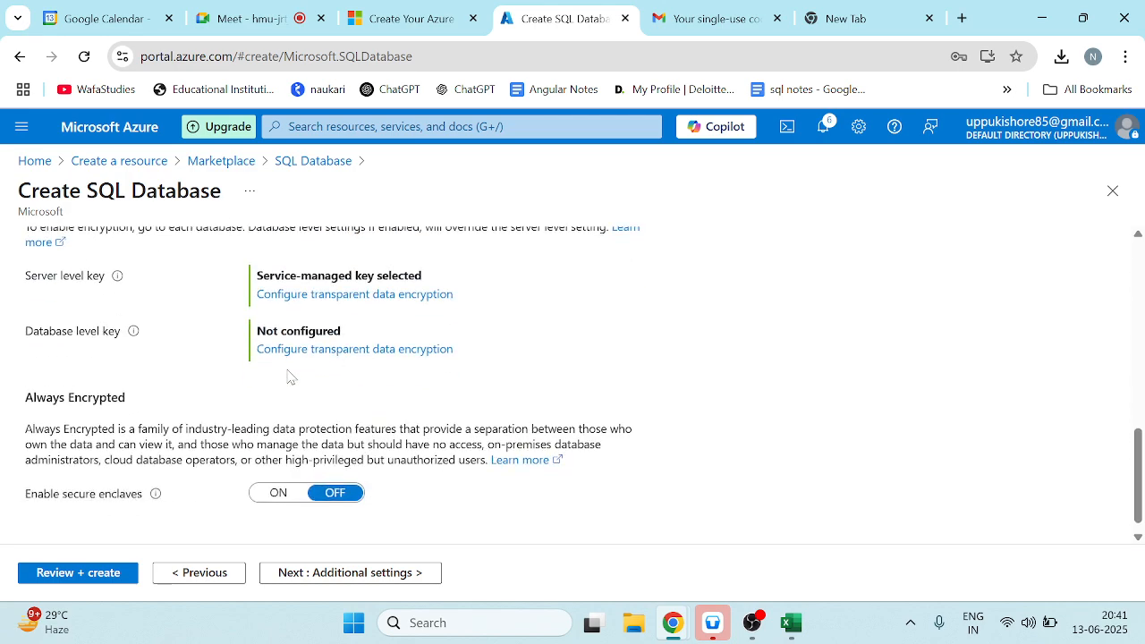
pyautogui.scroll(8, 289, 376)
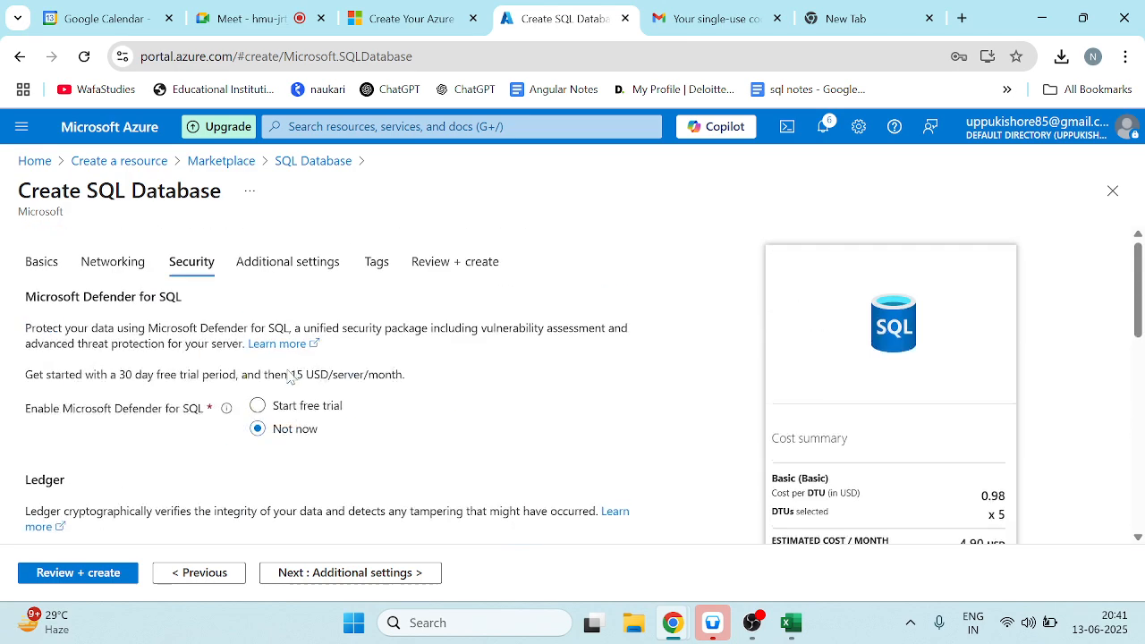
pyautogui.click(291, 267)
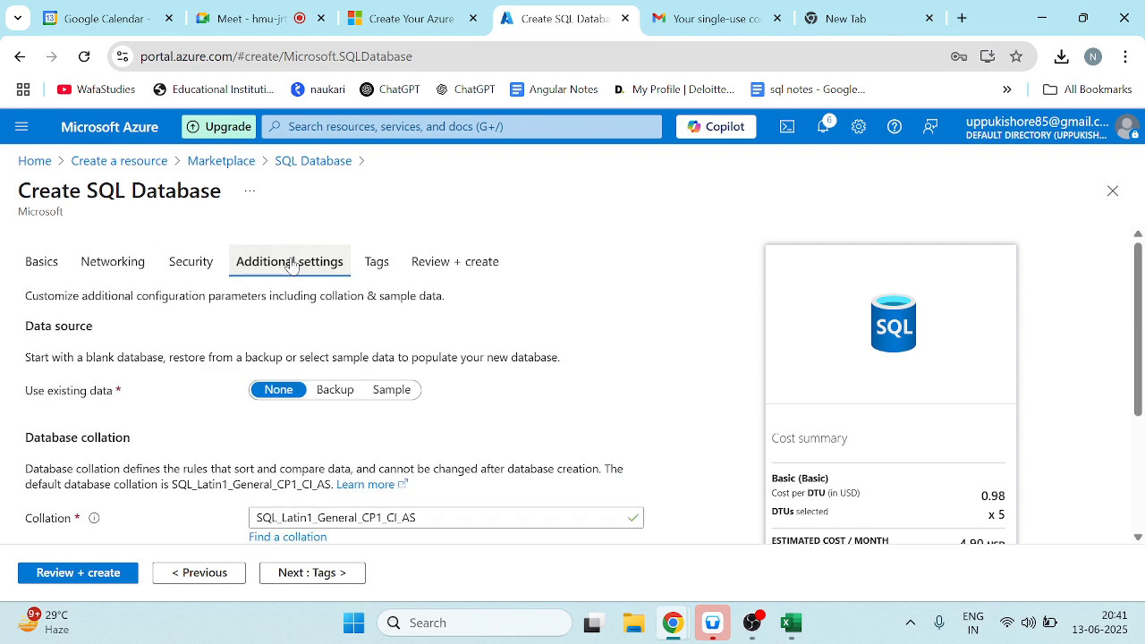
pyautogui.scroll(-3, 295, 340)
pyautogui.scroll(3, 276, 474)
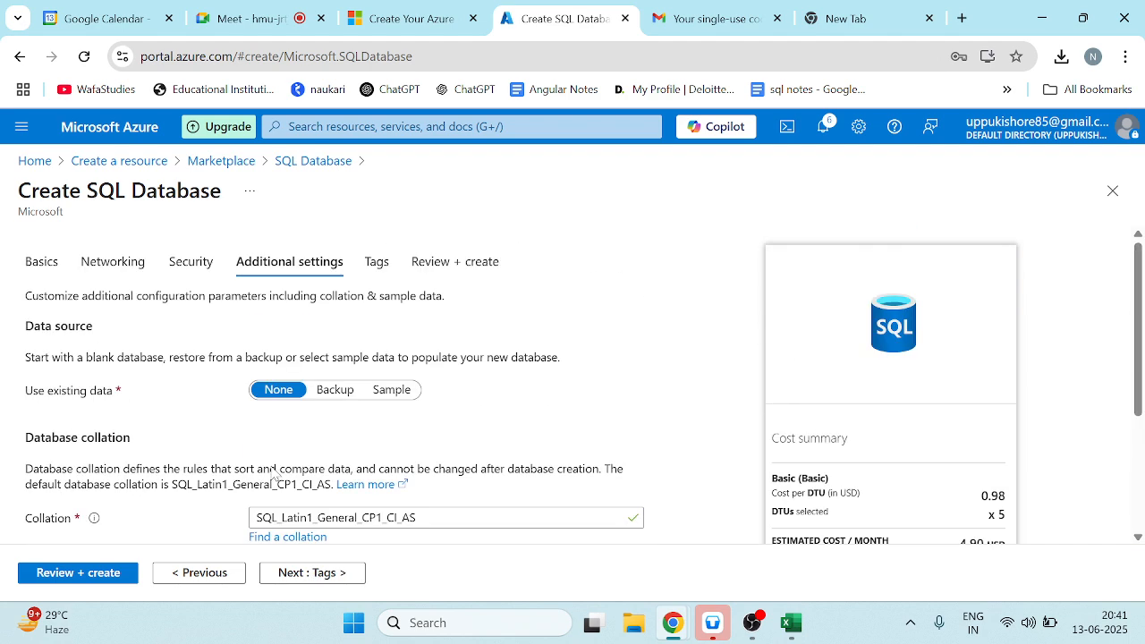
pyautogui.click(377, 262)
pyautogui.scroll(-1, 356, 376)
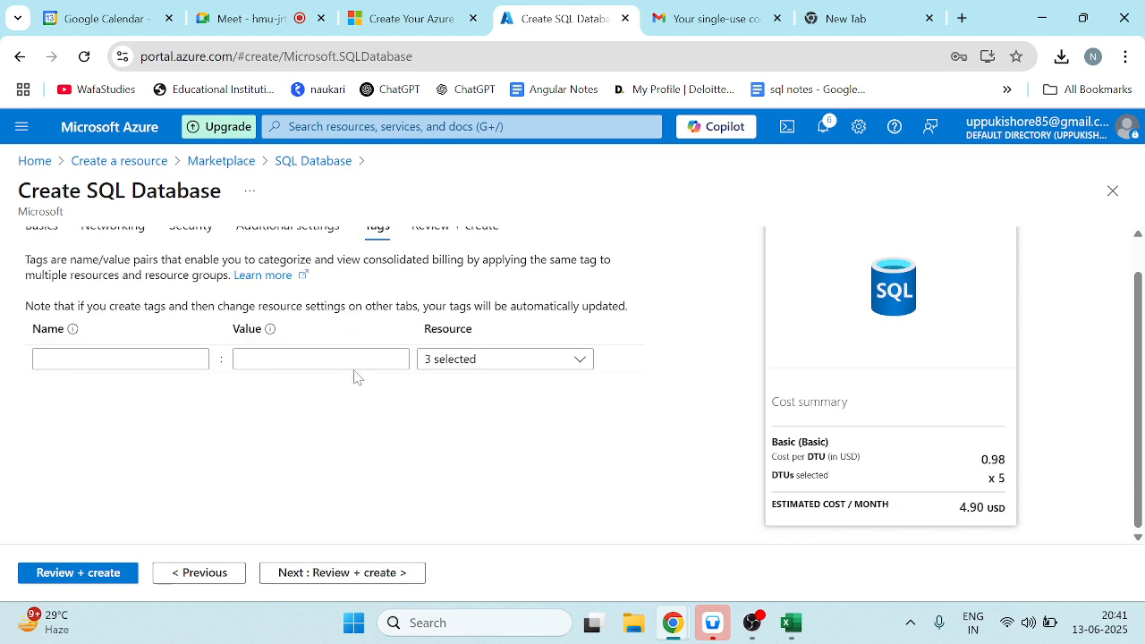
pyautogui.scroll(1, 488, 284)
# - Review the azuredatabase configuration summary and submit it with Create
pyautogui.click(458, 262)
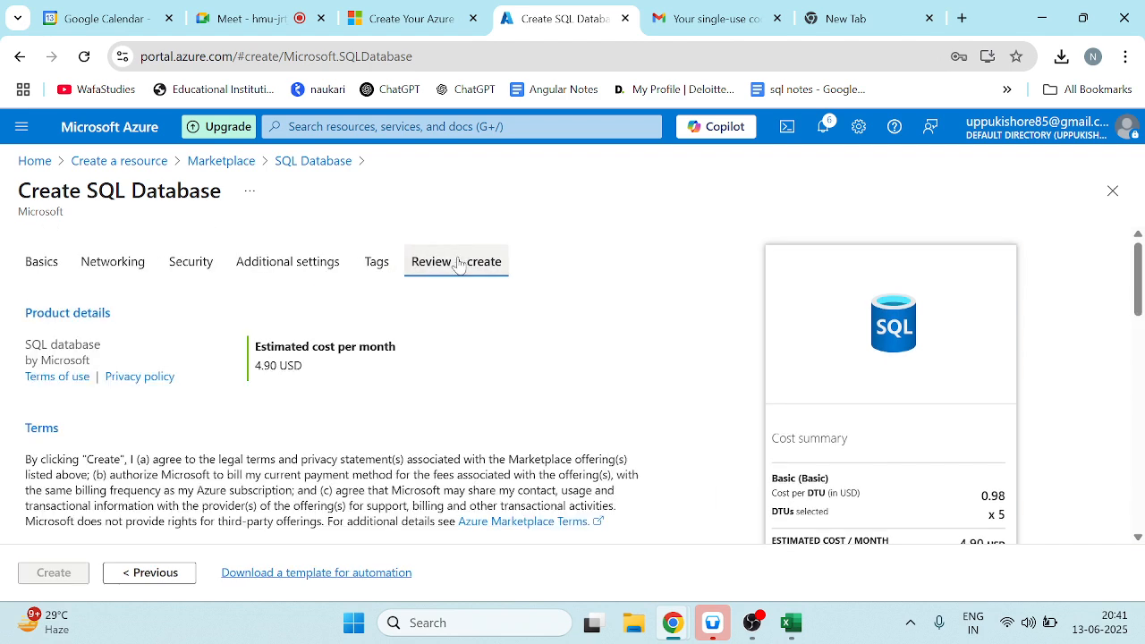
pyautogui.scroll(-5, 328, 375)
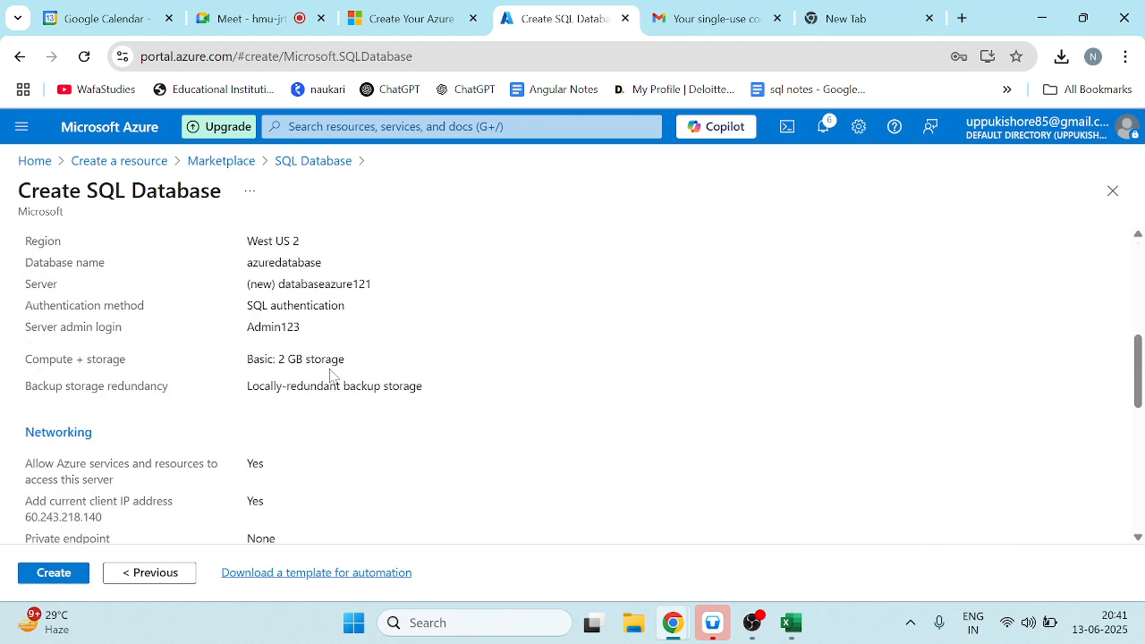
pyautogui.scroll(-8, 224, 488)
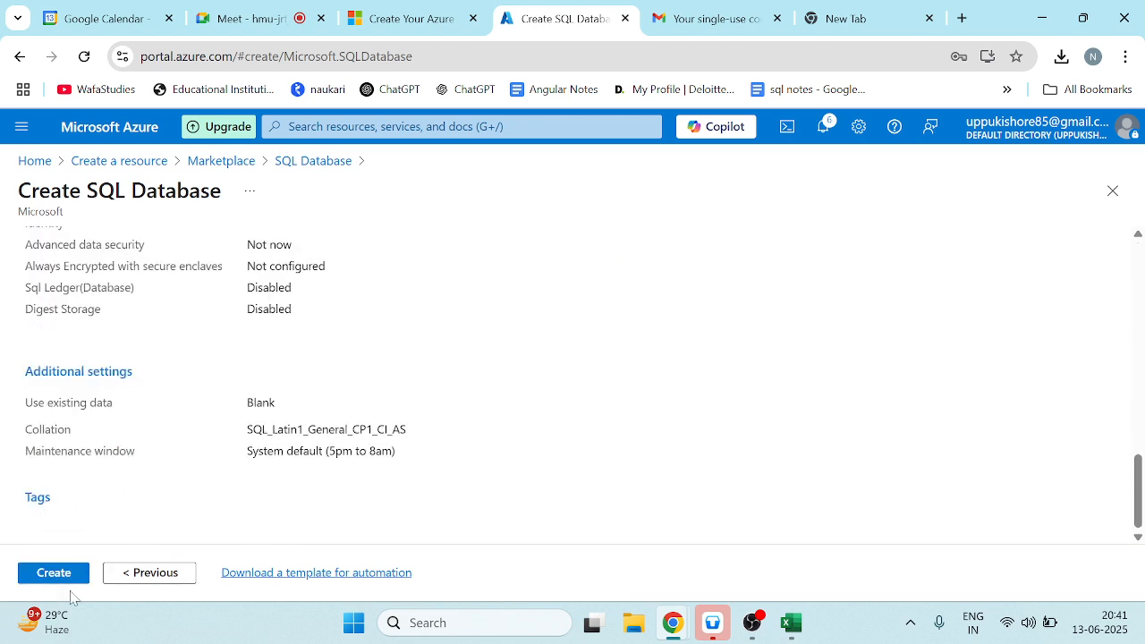
pyautogui.click(51, 577)
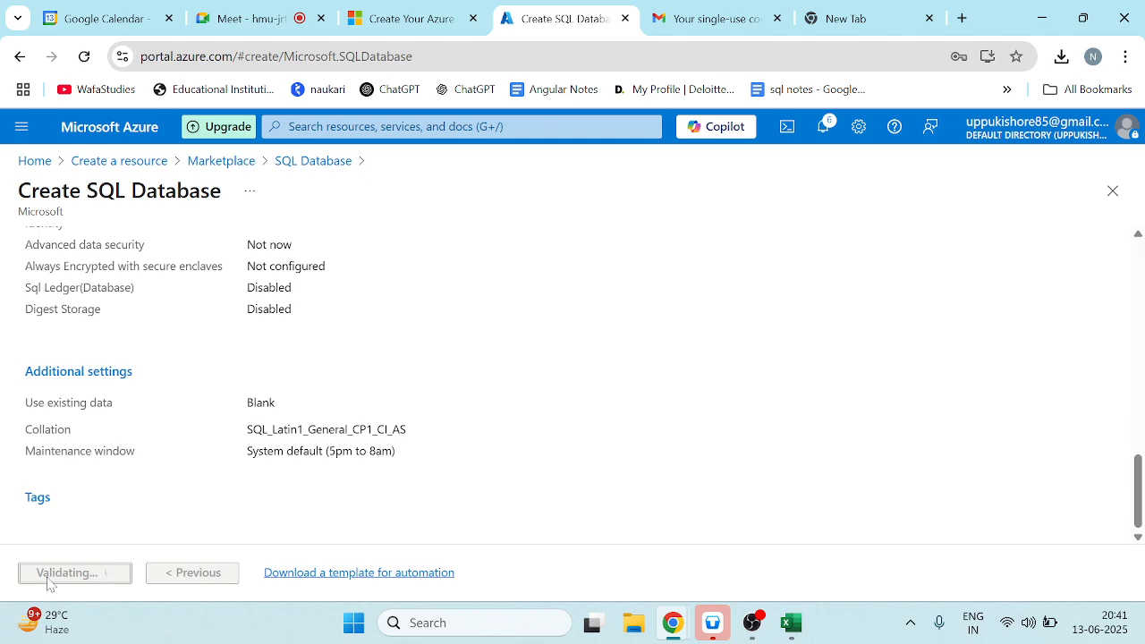
# - Wait on the deployment page until it reports the deployment complete
pyautogui.scroll(10, 600, 392)
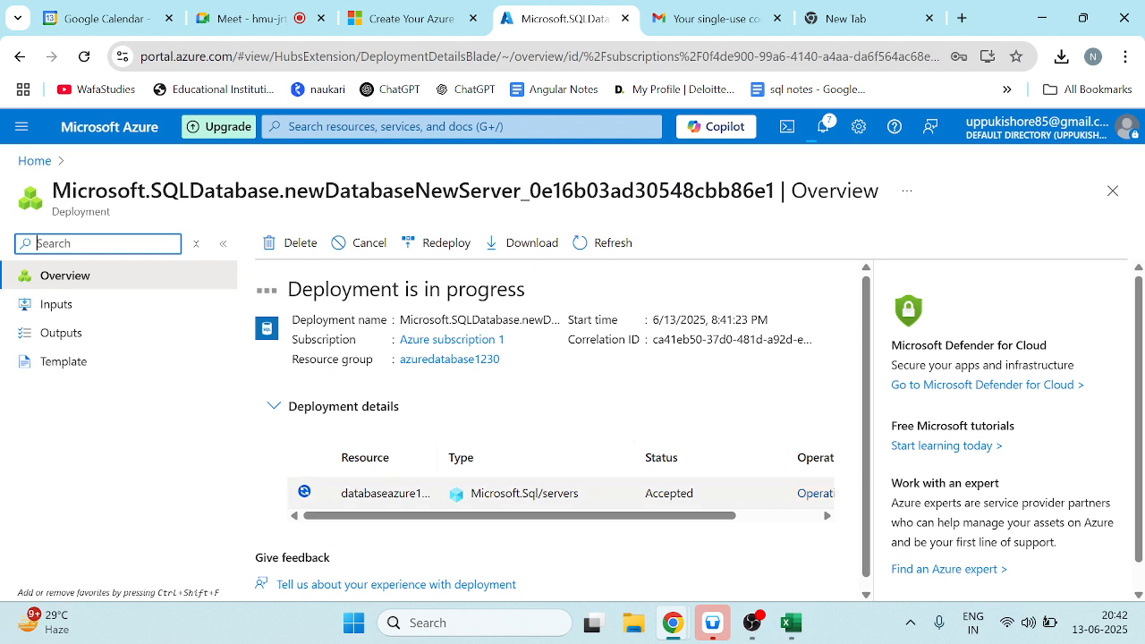
pyautogui.moveTo(729, 519); pyautogui.dragTo(294, 507)
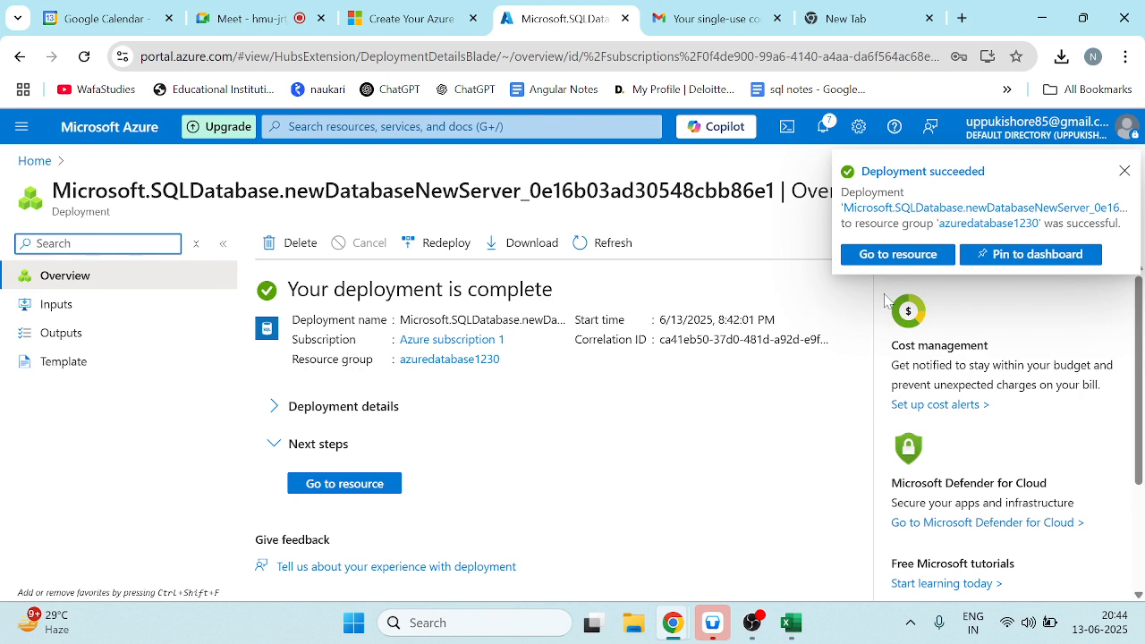
# - Go to the new azuredatabase resource, check its server and database names, and view its monitoring metrics
pyautogui.click(345, 484)
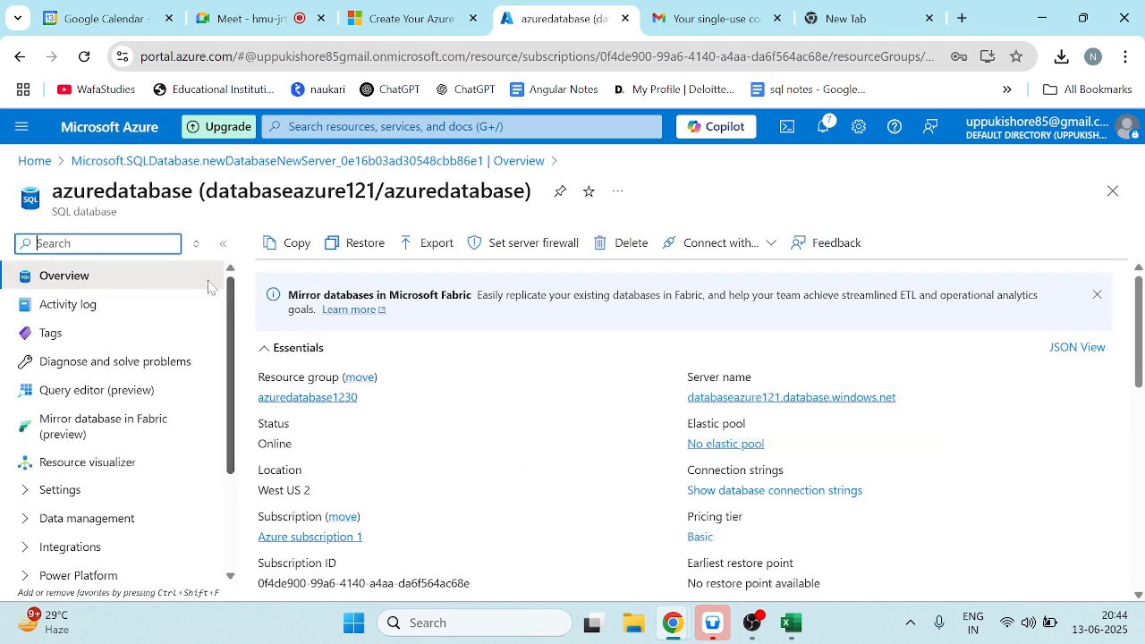
pyautogui.click(150, 279)
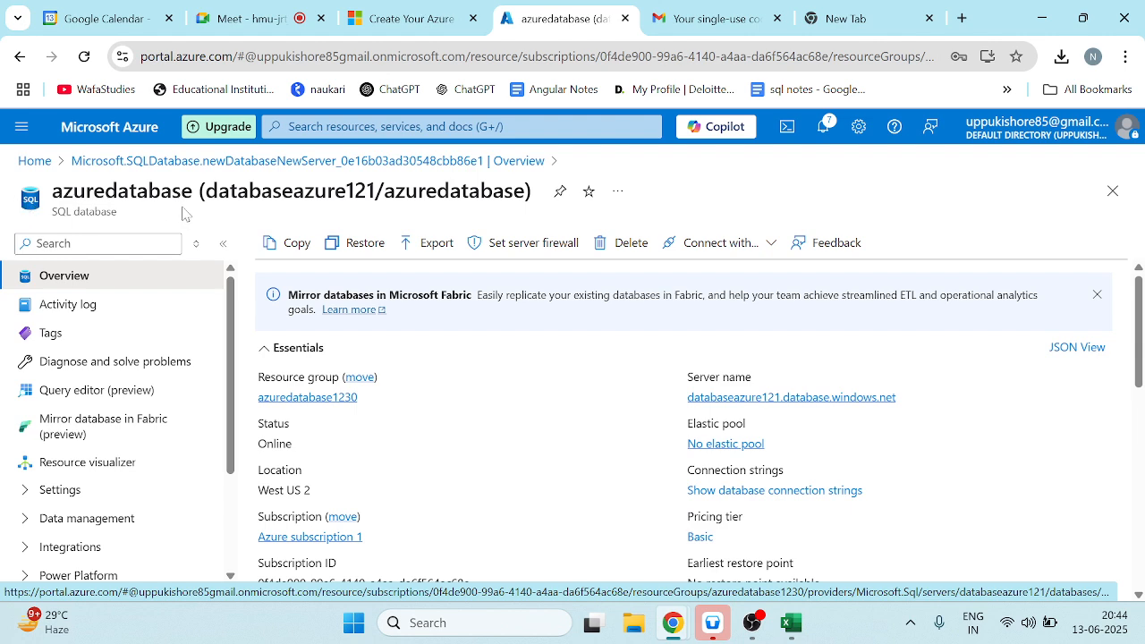
pyautogui.moveTo(193, 191); pyautogui.dragTo(32, 196)
pyautogui.moveTo(537, 207); pyautogui.dragTo(540, 374)
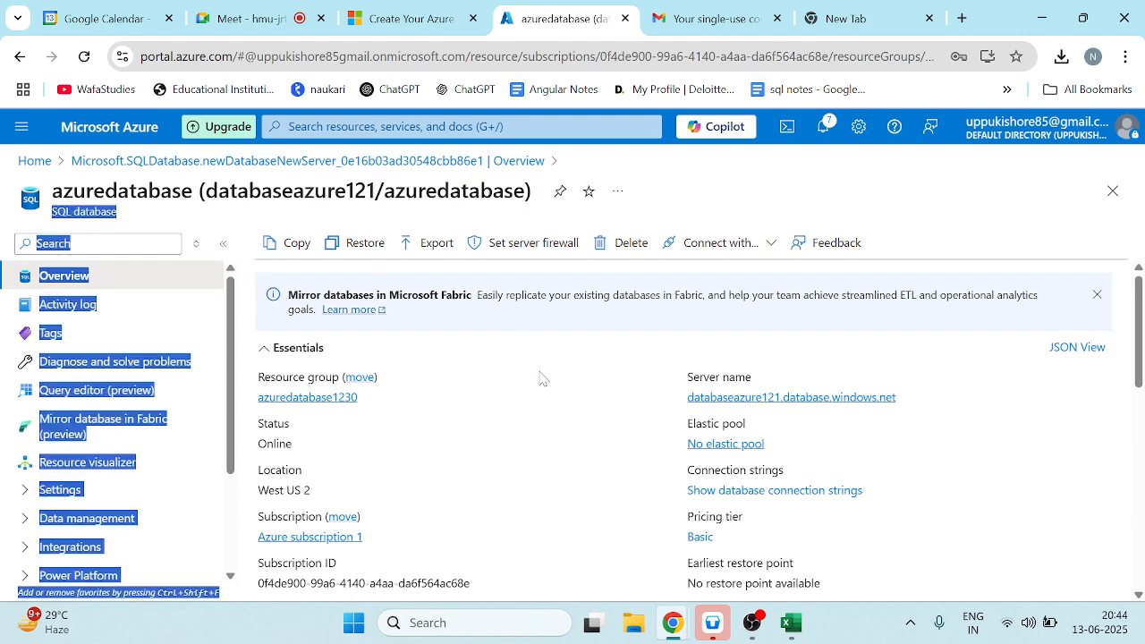
pyautogui.scroll(-2, 540, 374)
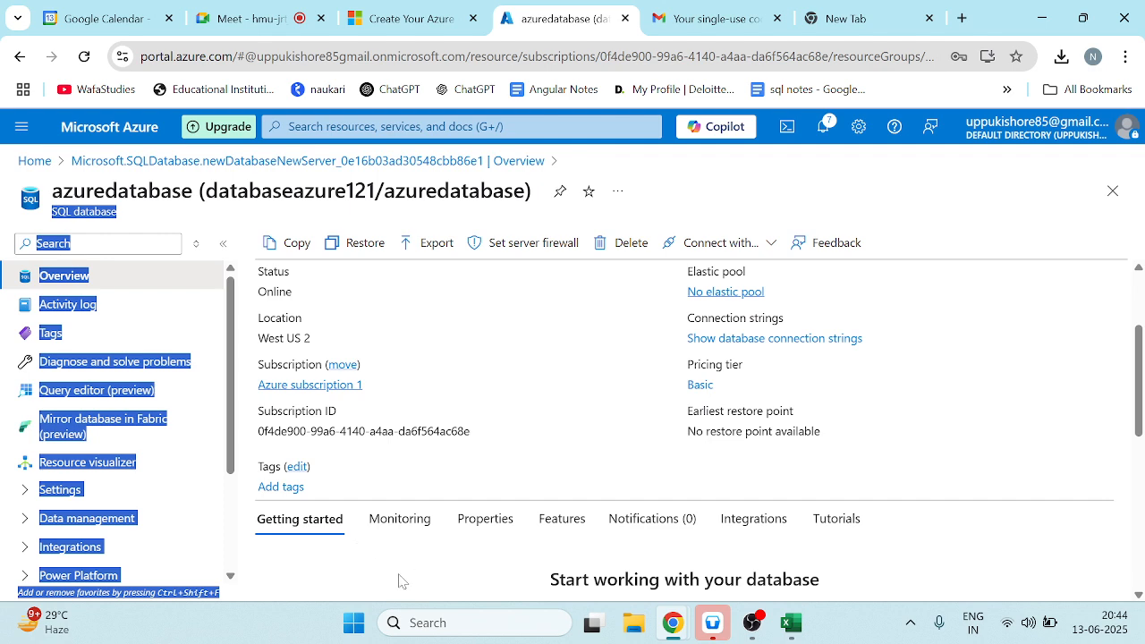
pyautogui.click(197, 226)
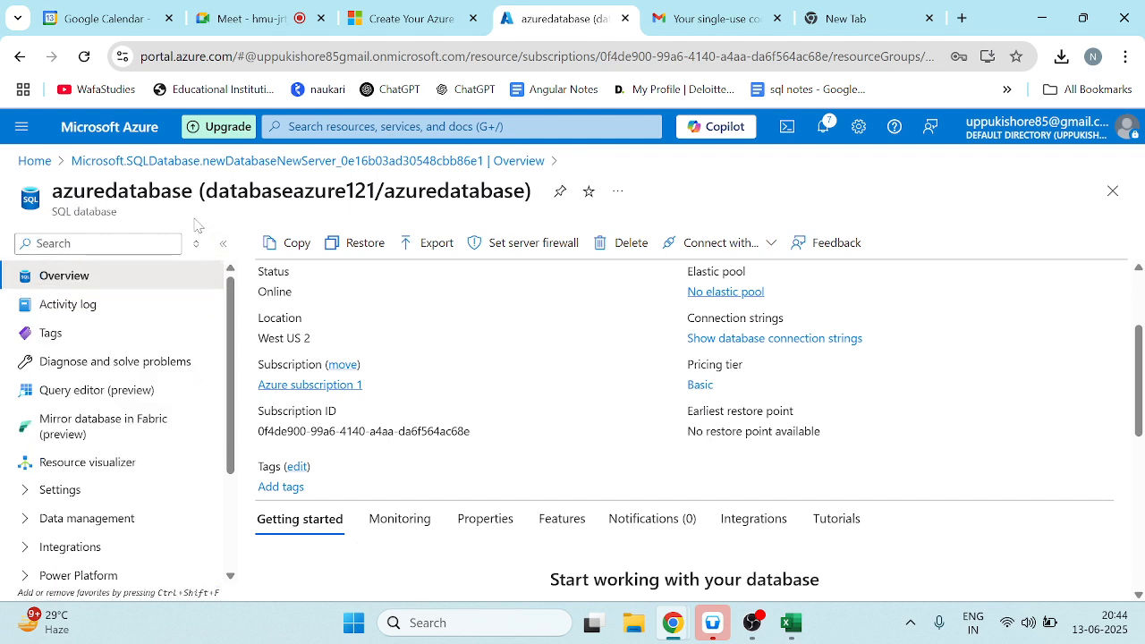
pyautogui.scroll(-2, 371, 524)
pyautogui.scroll(1, 372, 528)
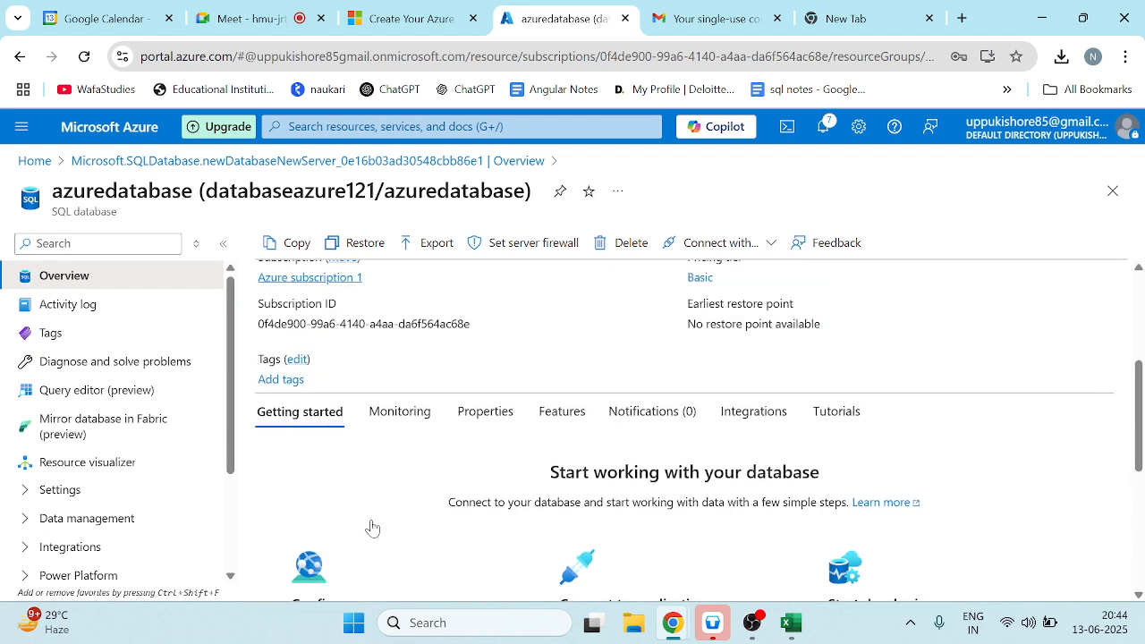
pyautogui.click(413, 416)
# - Show the last 24 hours of DTU usage on the chart
pyautogui.scroll(-2, 546, 504)
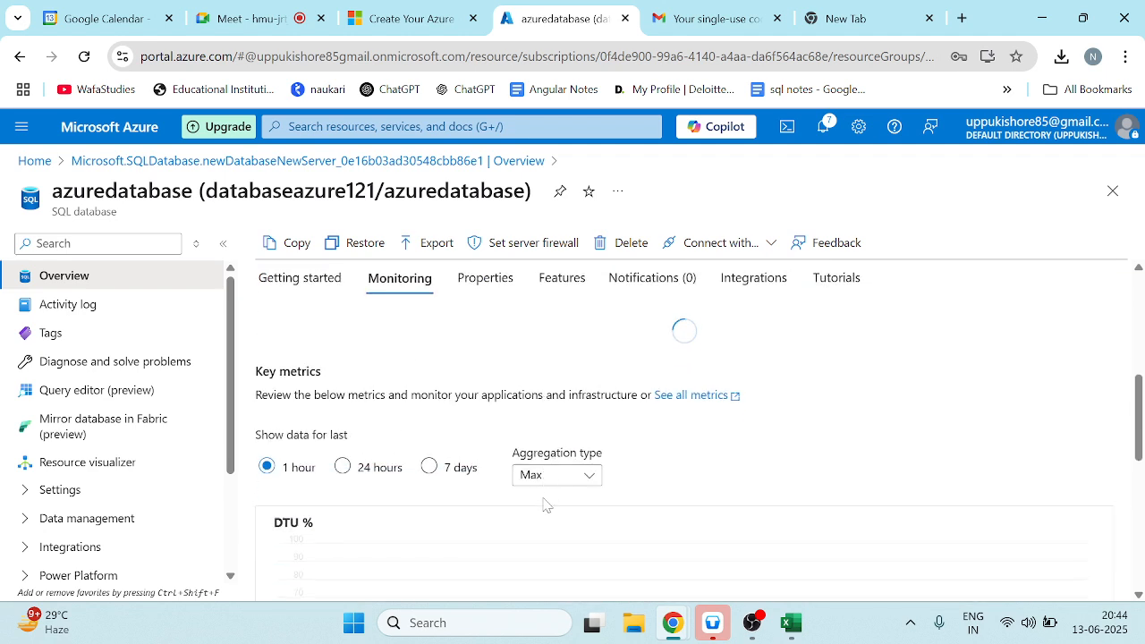
pyautogui.scroll(-2, 544, 504)
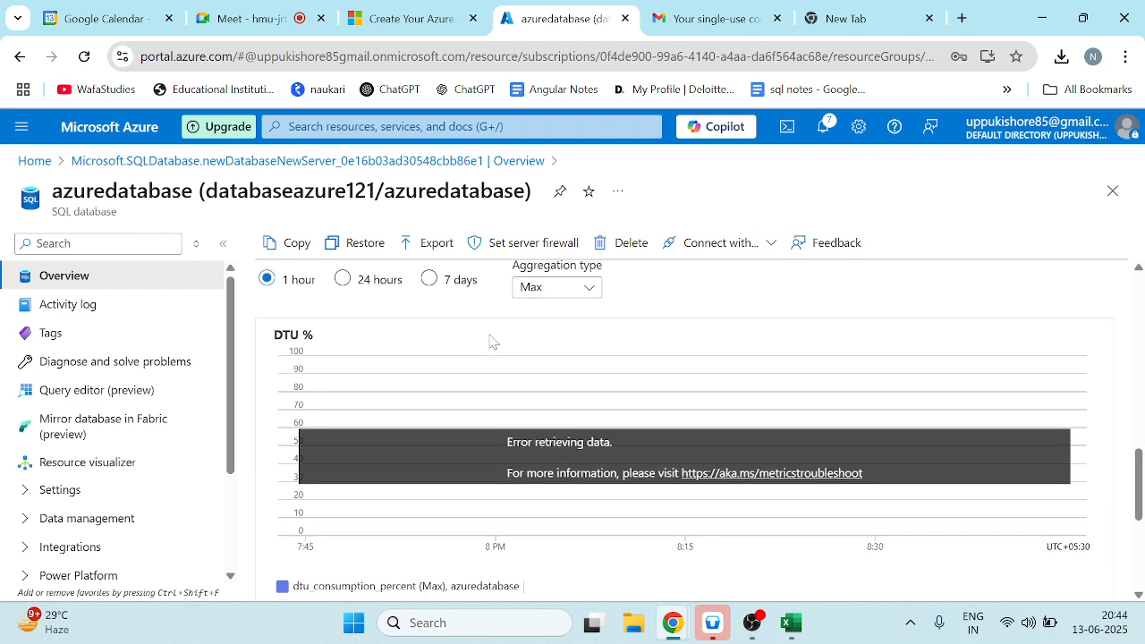
pyautogui.scroll(-1, 491, 341)
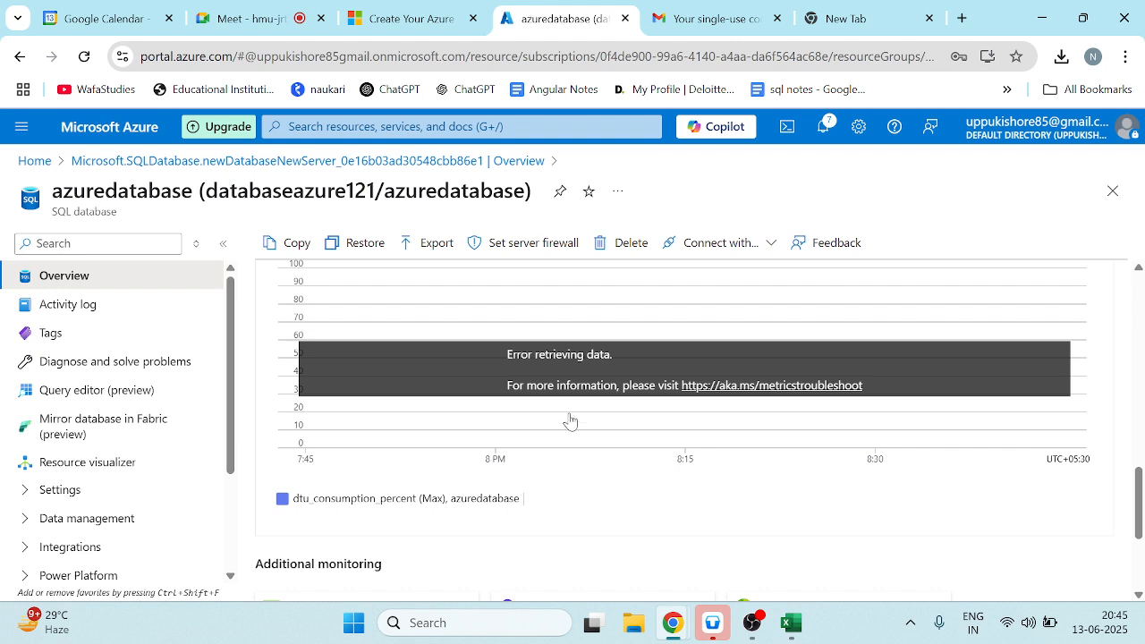
pyautogui.scroll(2, 566, 437)
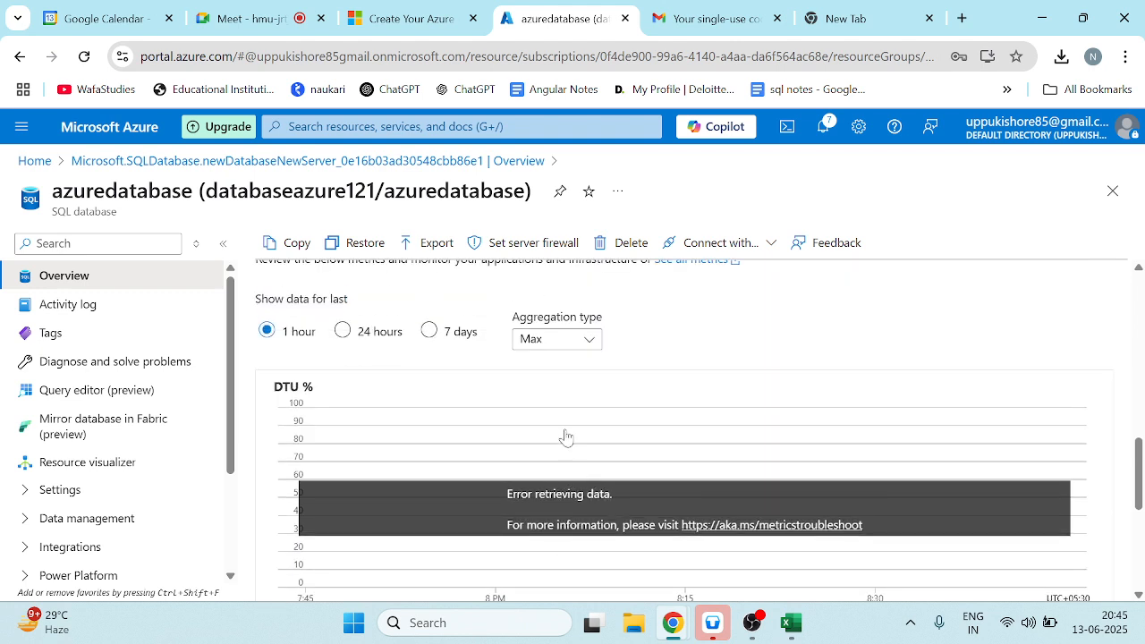
pyautogui.click(345, 331)
pyautogui.scroll(-2, 552, 481)
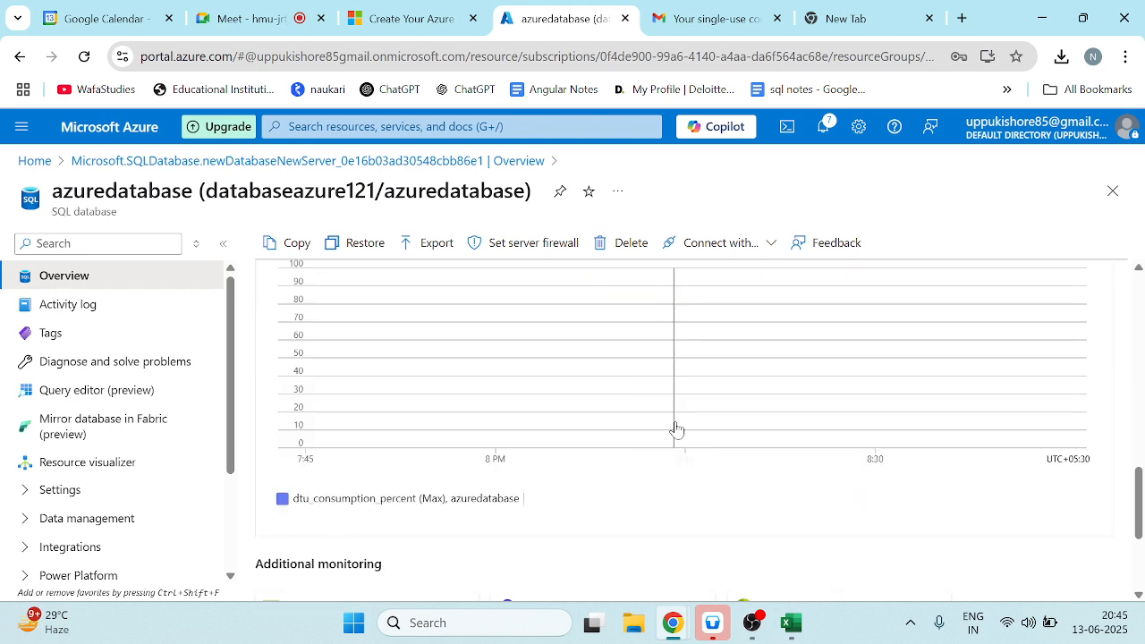
pyautogui.scroll(2, 546, 474)
pyautogui.scroll(-1, 546, 474)
pyautogui.scroll(1, 549, 475)
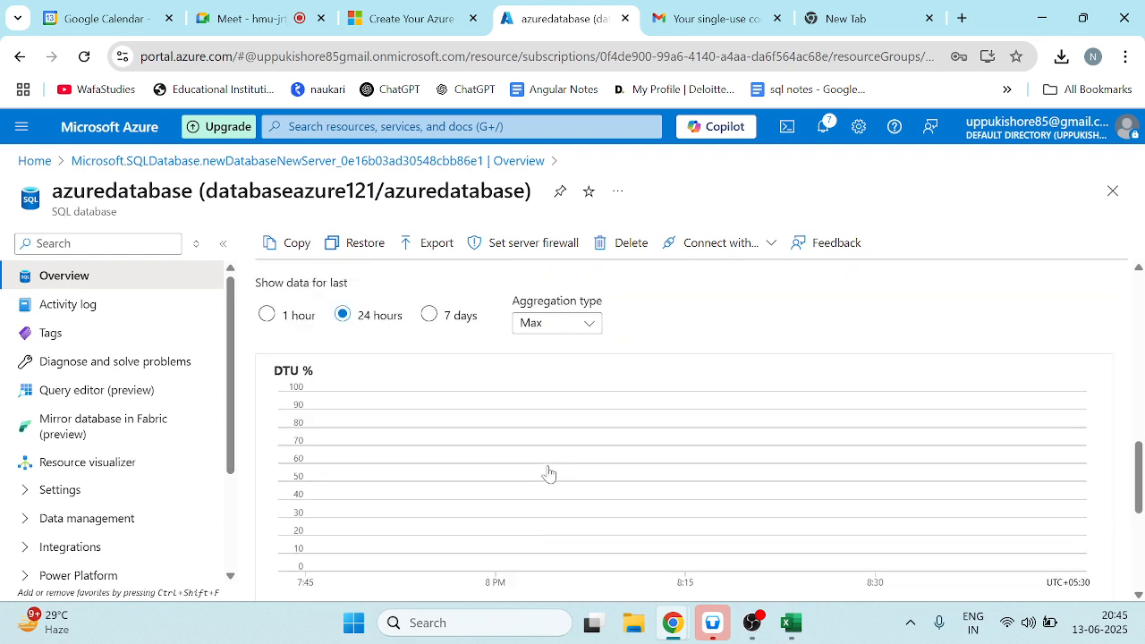
pyautogui.scroll(1, 549, 474)
# - Change the DTU chart aggregation to Min, then to Average
pyautogui.click(560, 387)
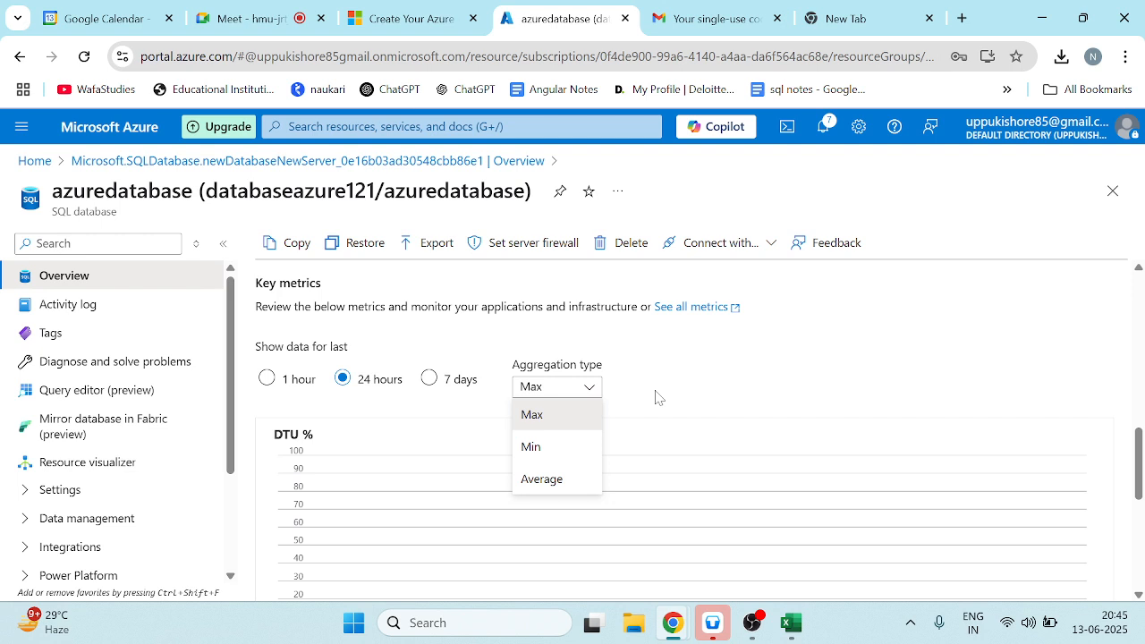
pyautogui.click(535, 448)
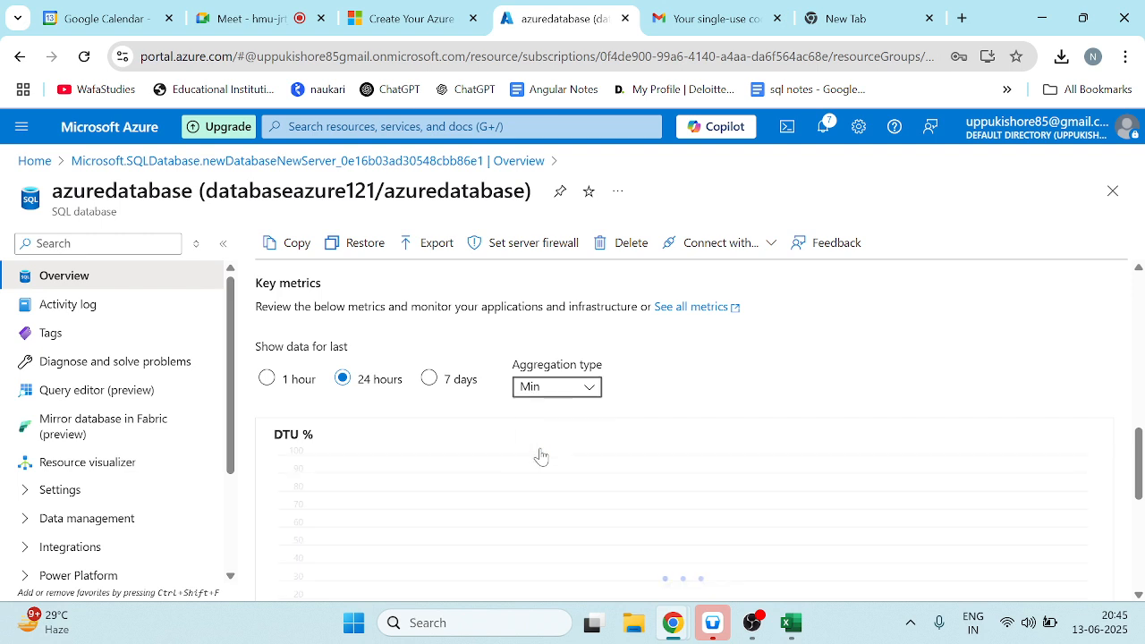
pyautogui.scroll(-1, 624, 415)
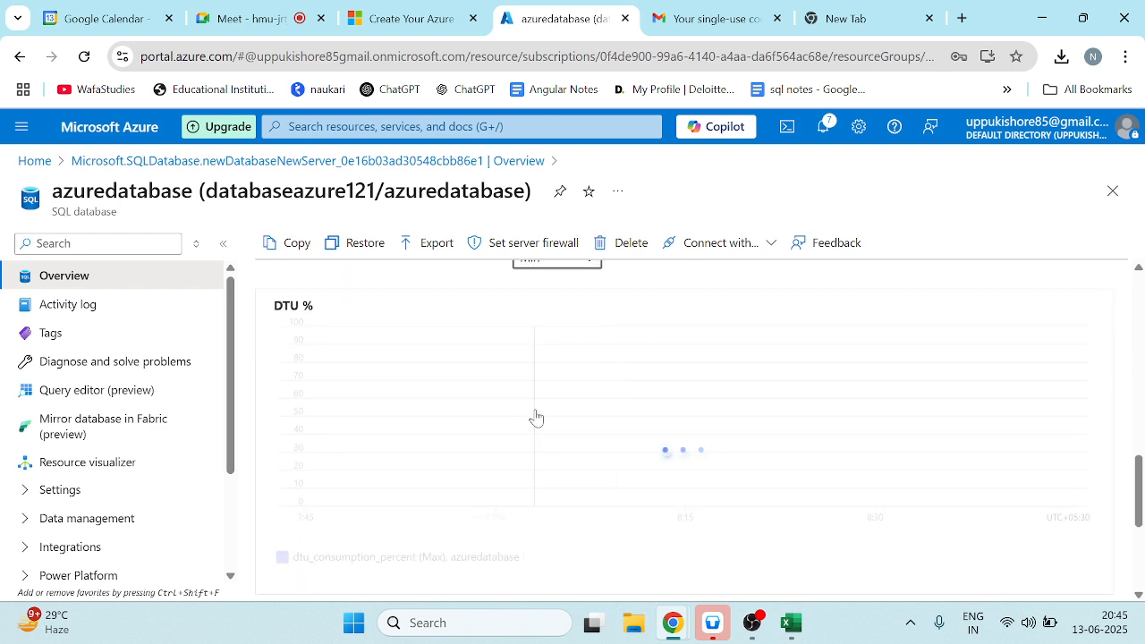
pyautogui.scroll(1, 535, 417)
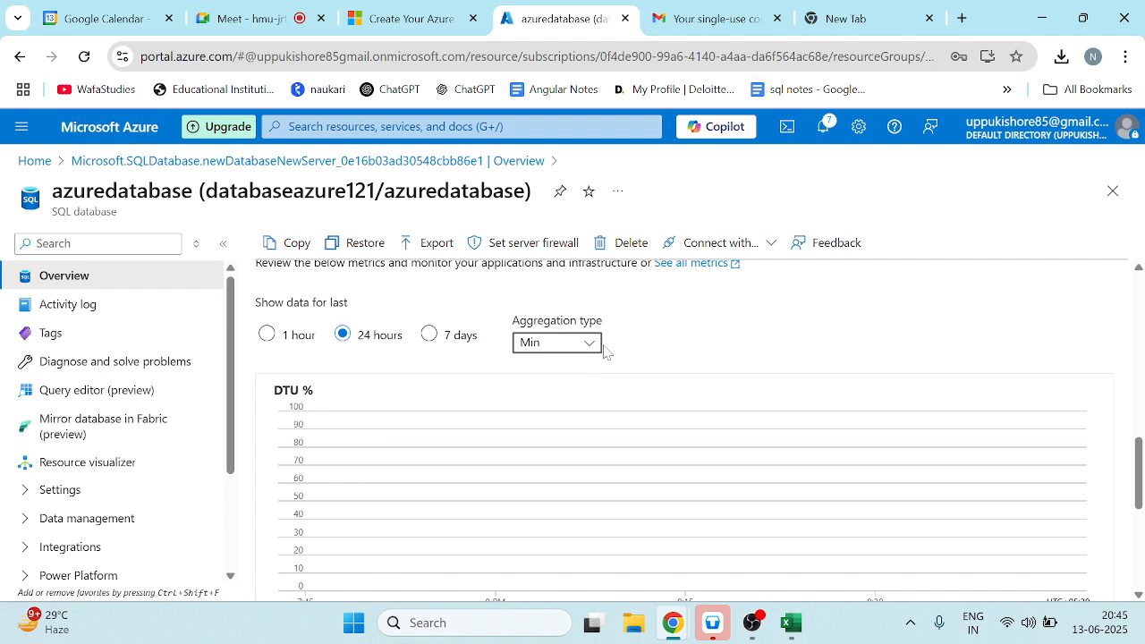
pyautogui.scroll(-2, 604, 352)
pyautogui.scroll(2, 604, 352)
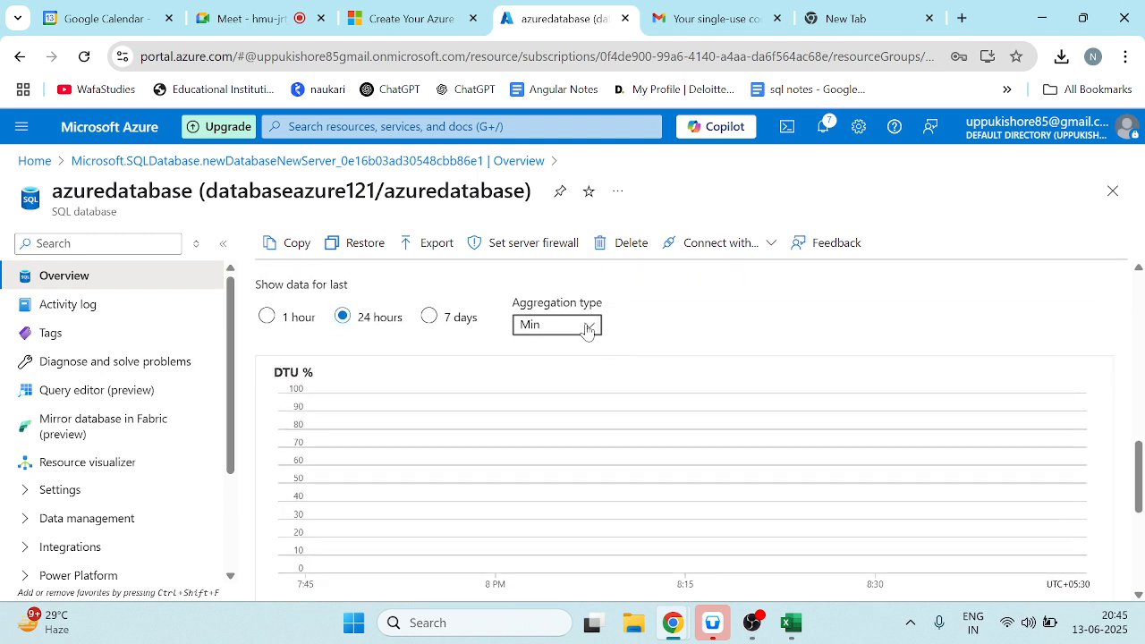
pyautogui.click(586, 327)
pyautogui.click(567, 417)
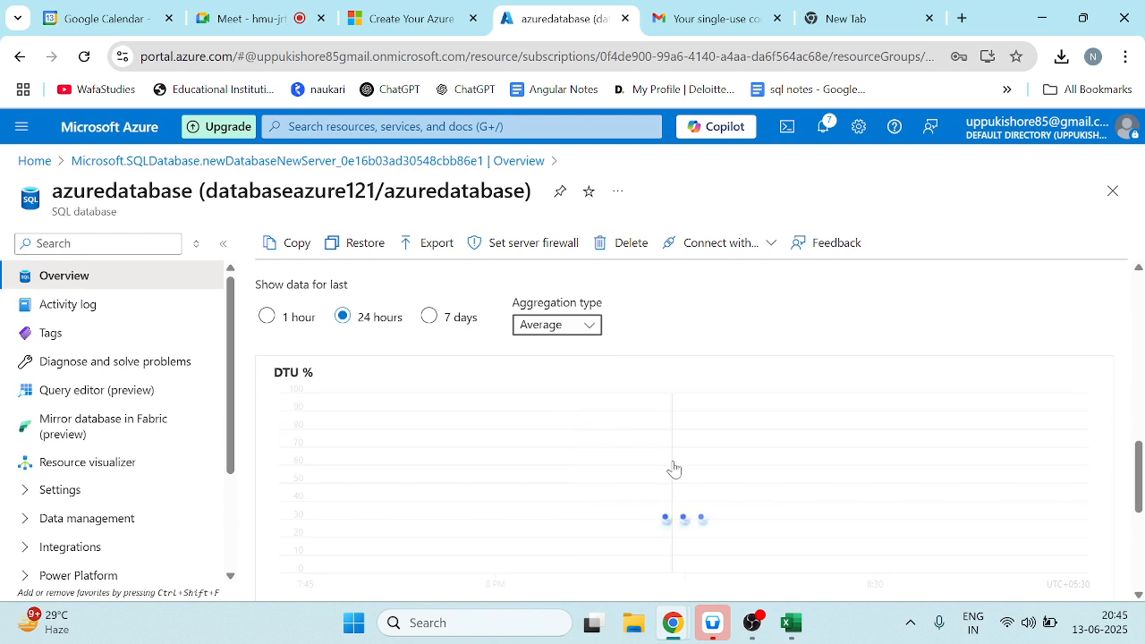
# - Bring up the database's Properties details
pyautogui.scroll(-4, 672, 468)
pyautogui.scroll(4, 674, 468)
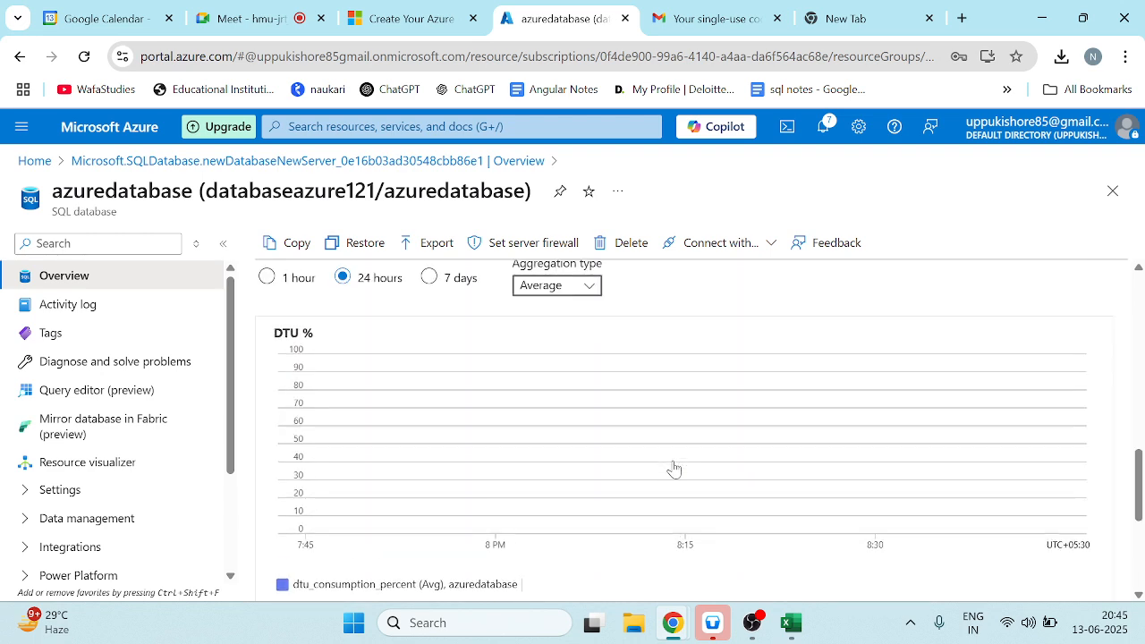
pyautogui.scroll(3, 674, 468)
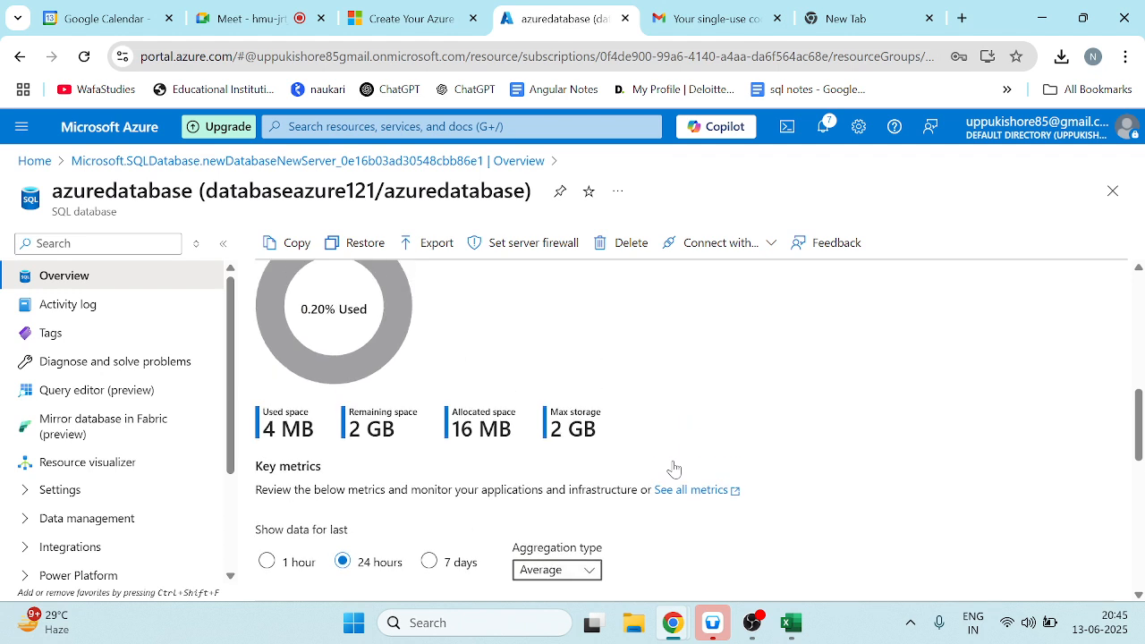
pyautogui.scroll(1, 394, 452)
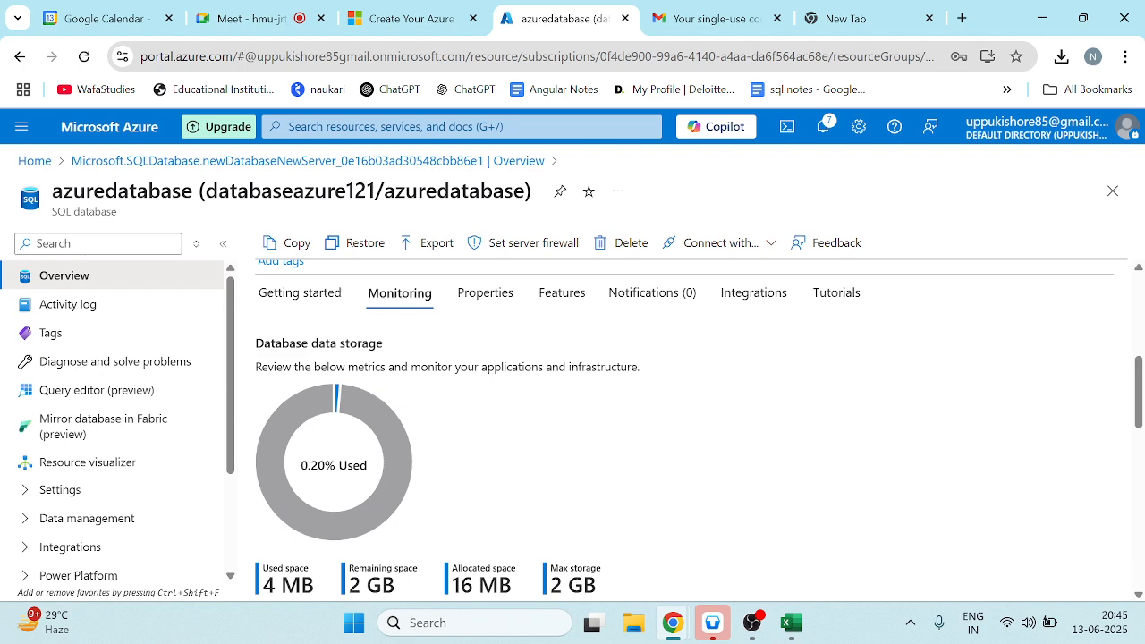
pyautogui.scroll(-1, 417, 448)
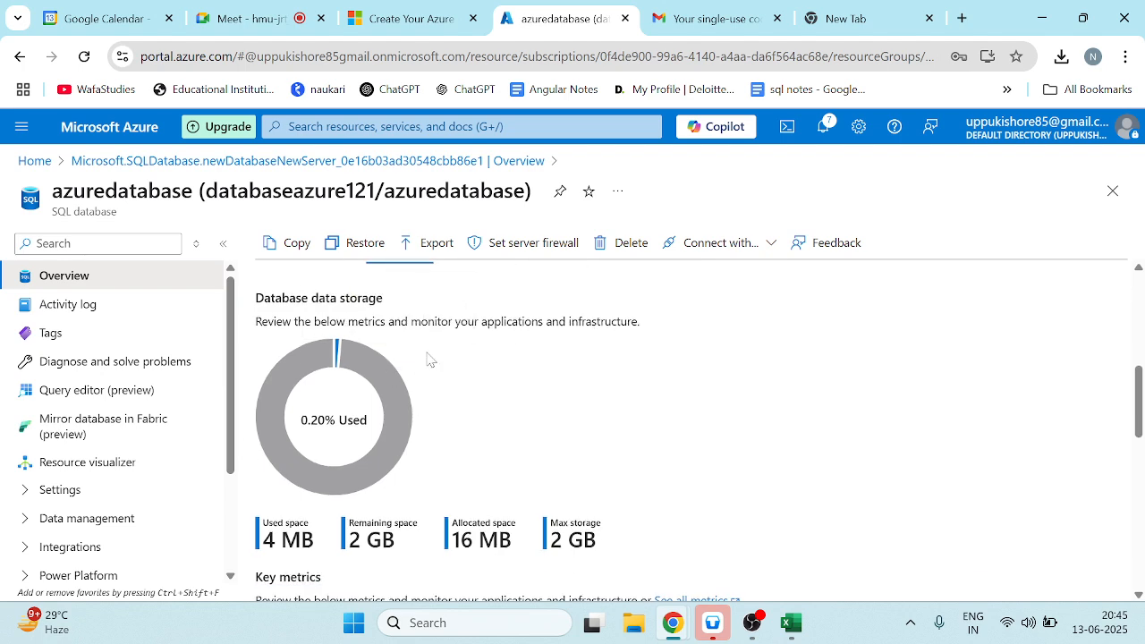
pyautogui.scroll(2, 358, 430)
pyautogui.scroll(1, 358, 431)
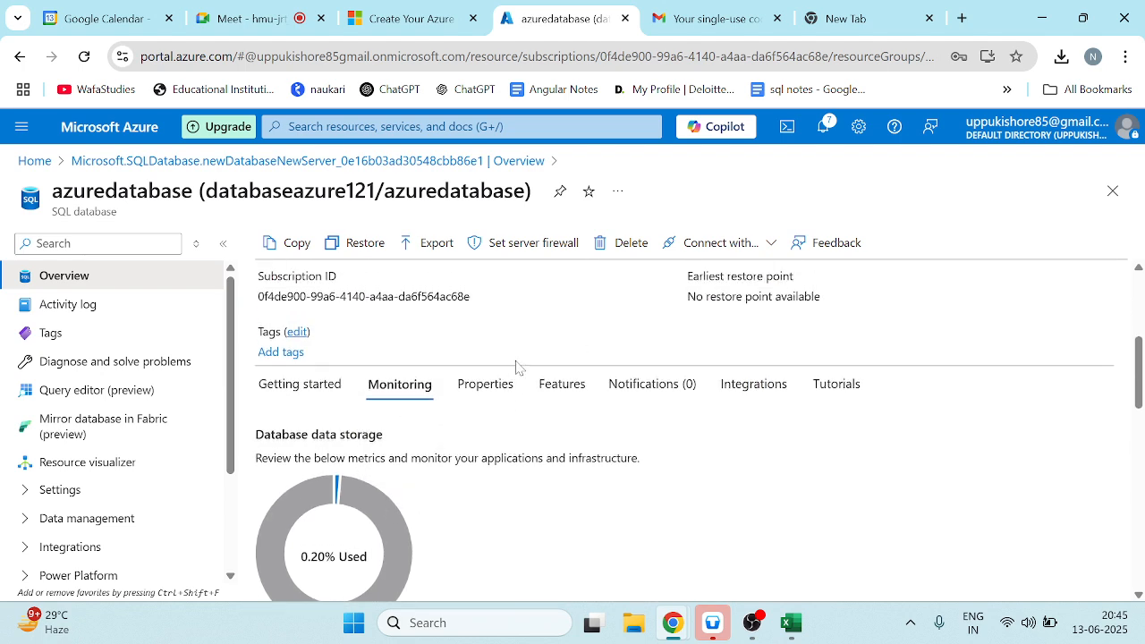
pyautogui.click(489, 384)
# - Check the 7-day PITR backup retention under Backups, then return to the Monitoring view
pyautogui.scroll(-1, 545, 436)
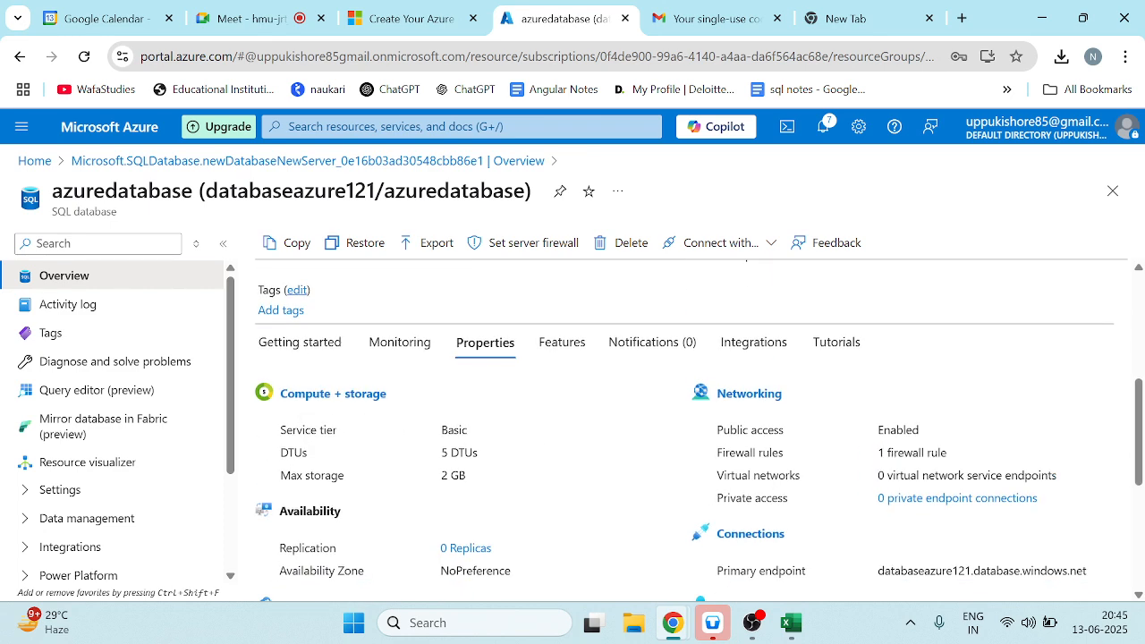
pyautogui.scroll(-1, 615, 429)
pyautogui.scroll(-1, 699, 430)
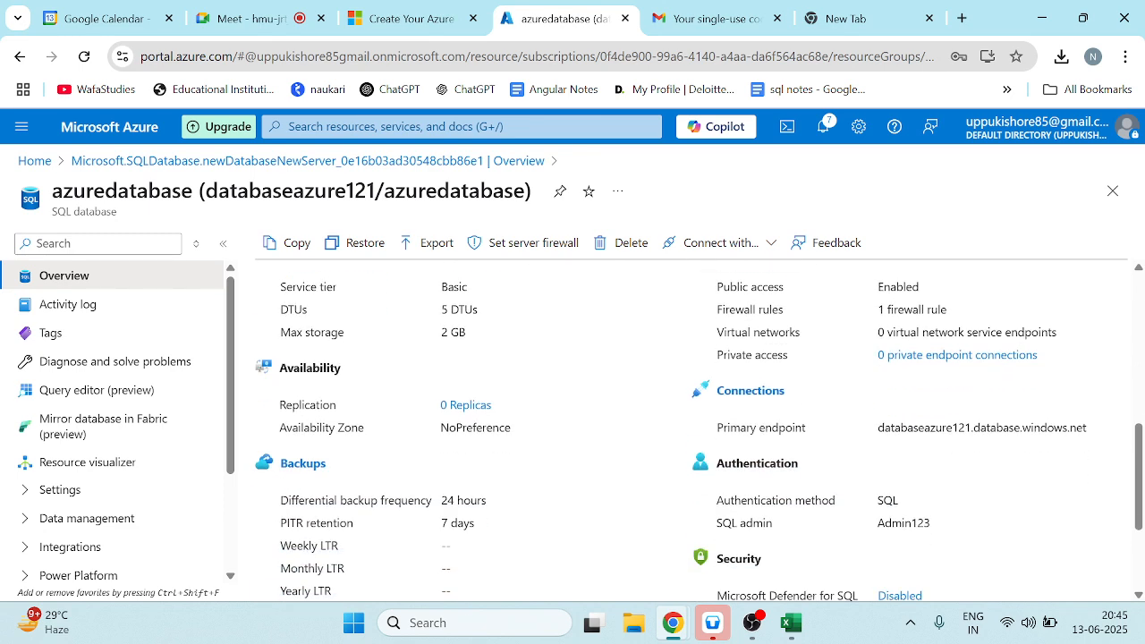
pyautogui.scroll(-1, 299, 555)
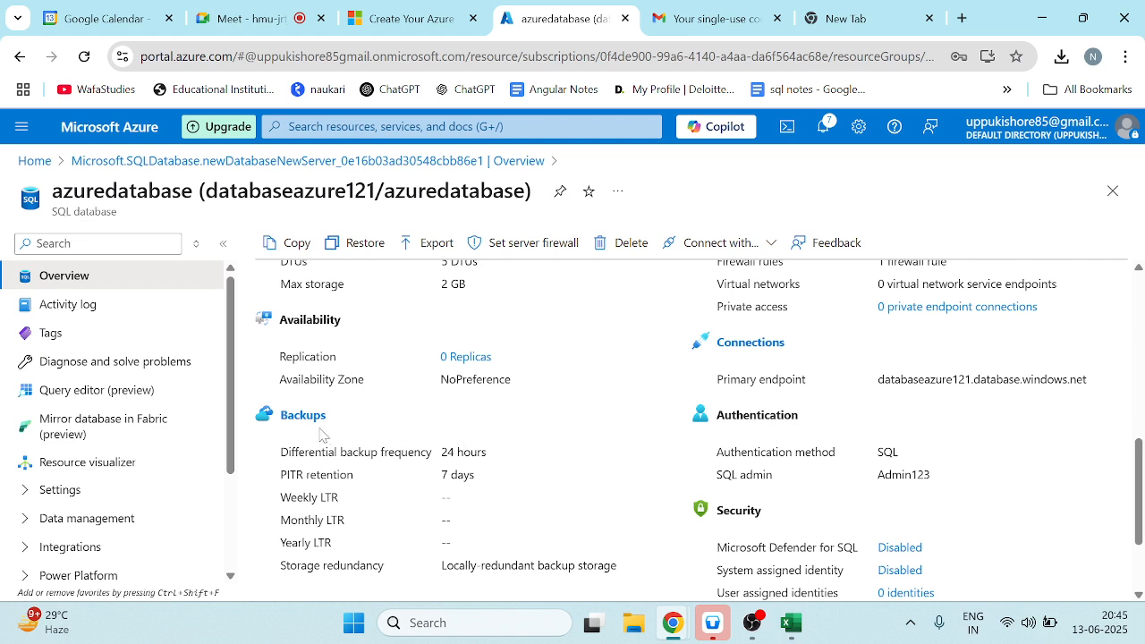
pyautogui.moveTo(504, 450); pyautogui.dragTo(501, 486)
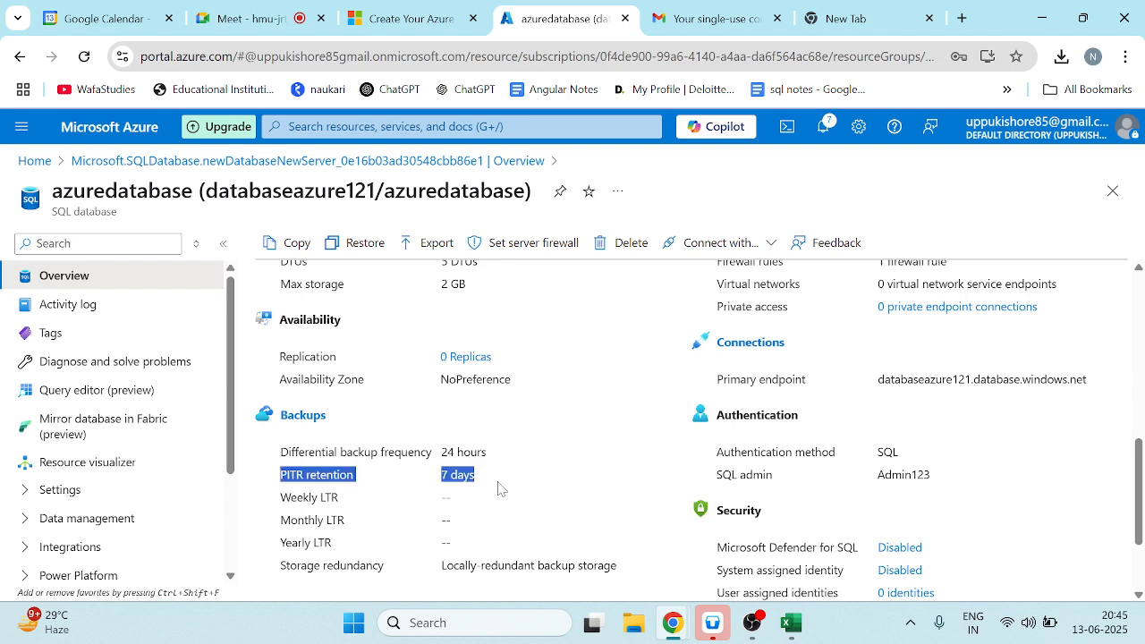
pyautogui.click(490, 463)
pyautogui.scroll(4, 491, 463)
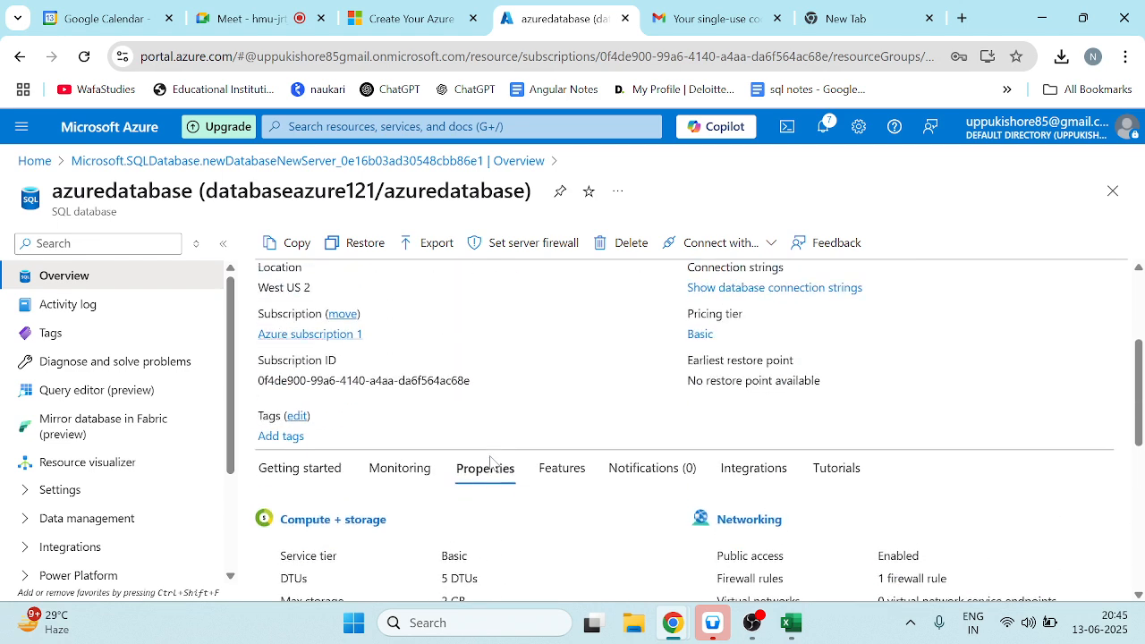
pyautogui.click(405, 456)
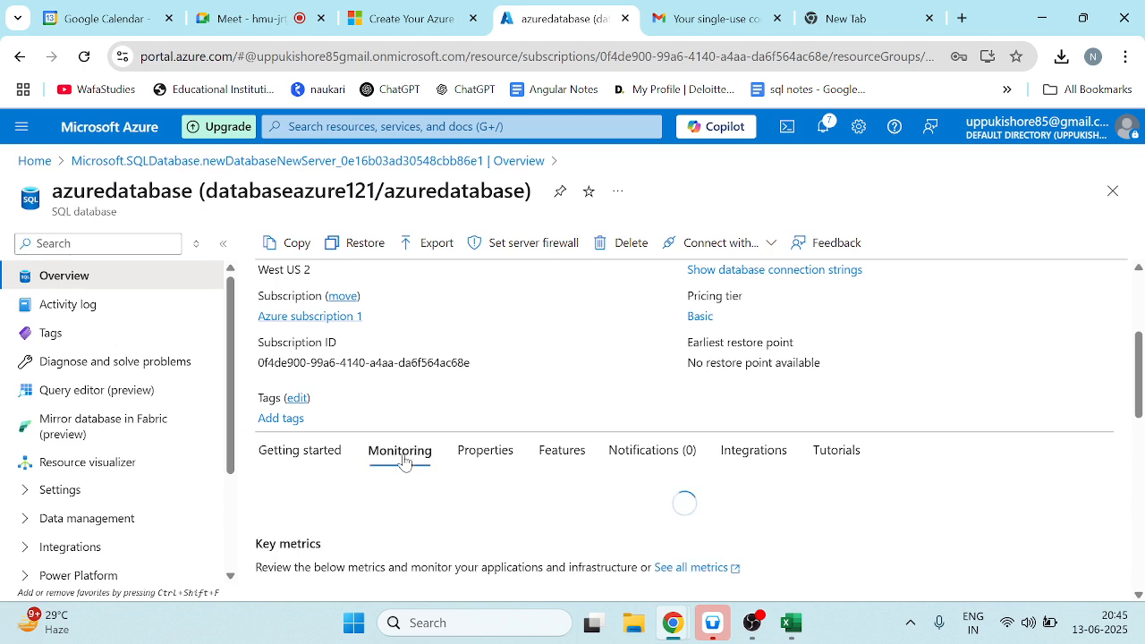
pyautogui.scroll(-2, 421, 478)
pyautogui.scroll(-4, 425, 481)
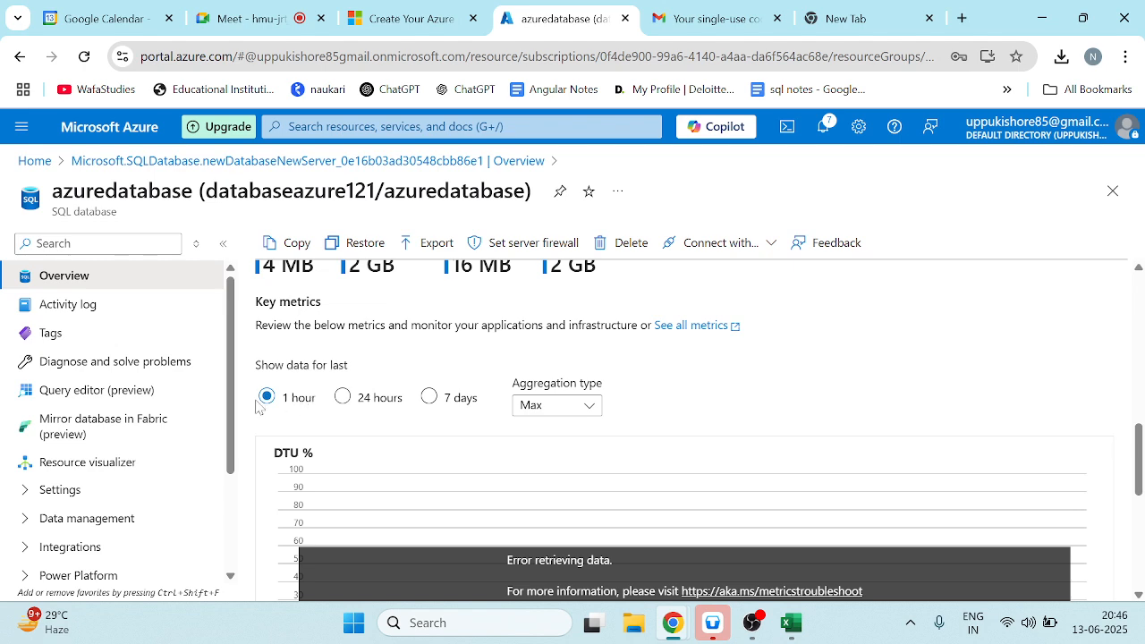
pyautogui.scroll(-1, 507, 532)
pyautogui.scroll(-1, 508, 532)
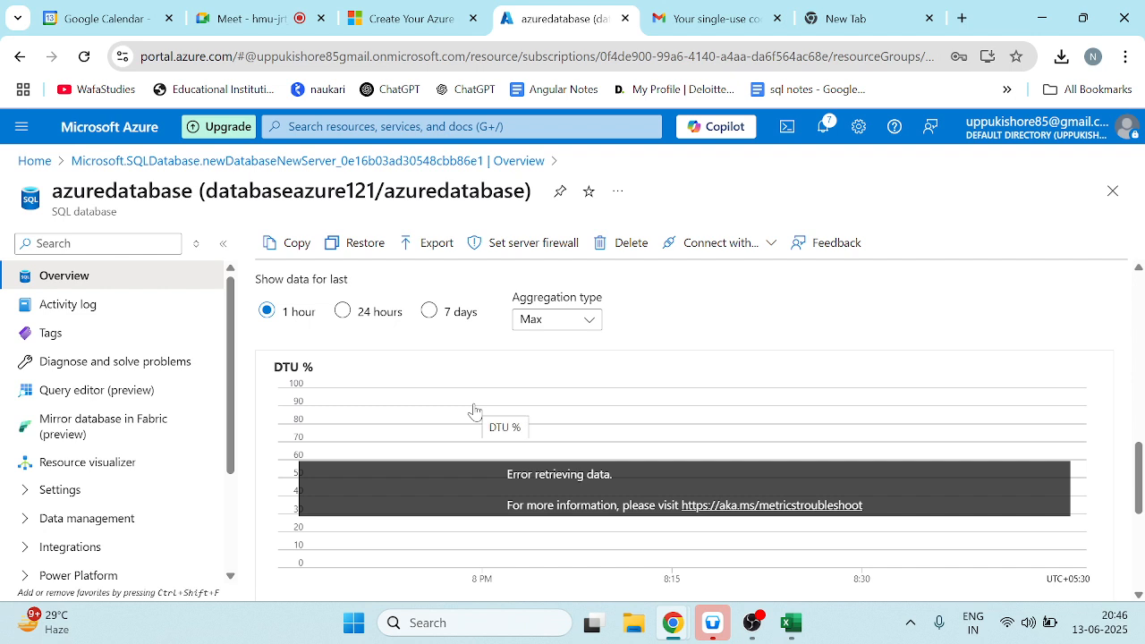
pyautogui.scroll(-1, 422, 450)
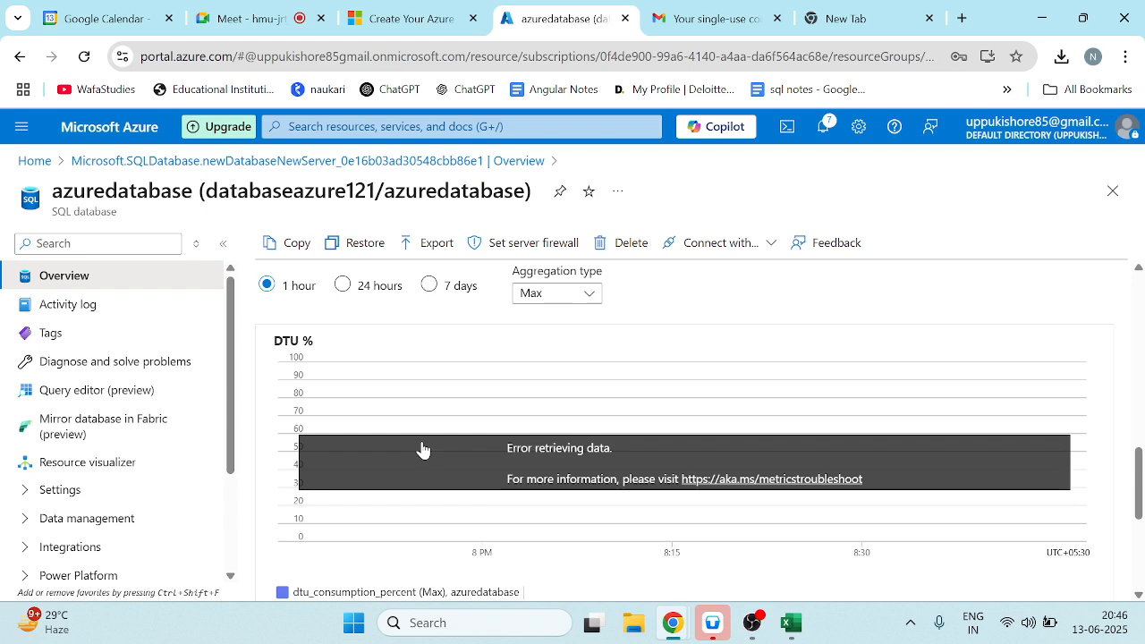
pyautogui.scroll(5, 422, 449)
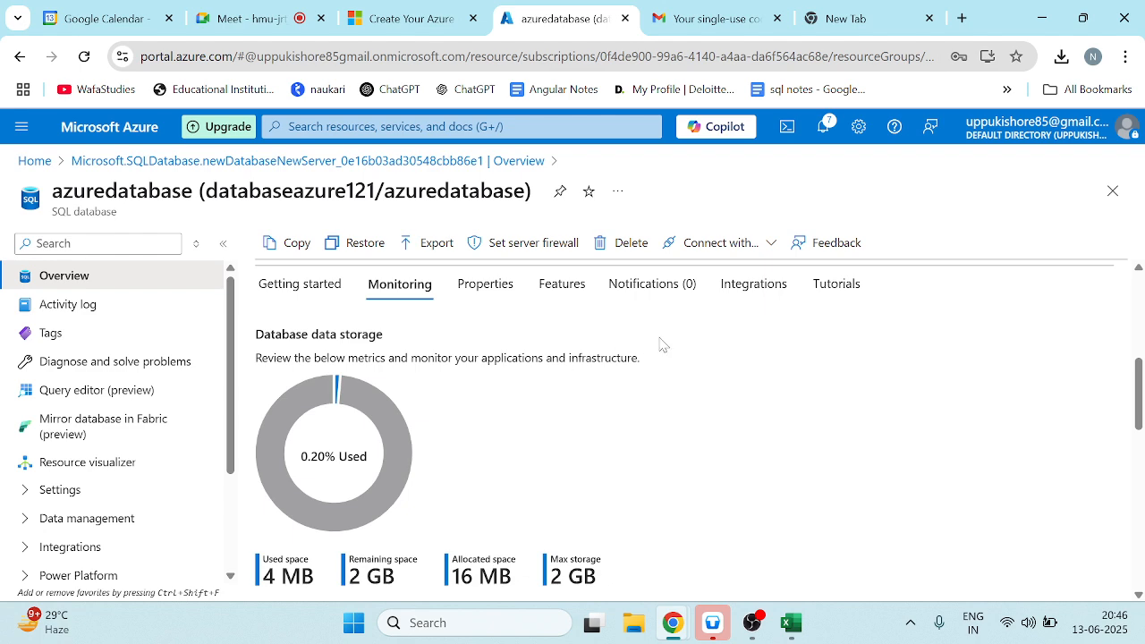
# - Look over the Notifications (0) and Features tabs, then return to Properties
pyautogui.click(646, 285)
pyautogui.scroll(2, 511, 540)
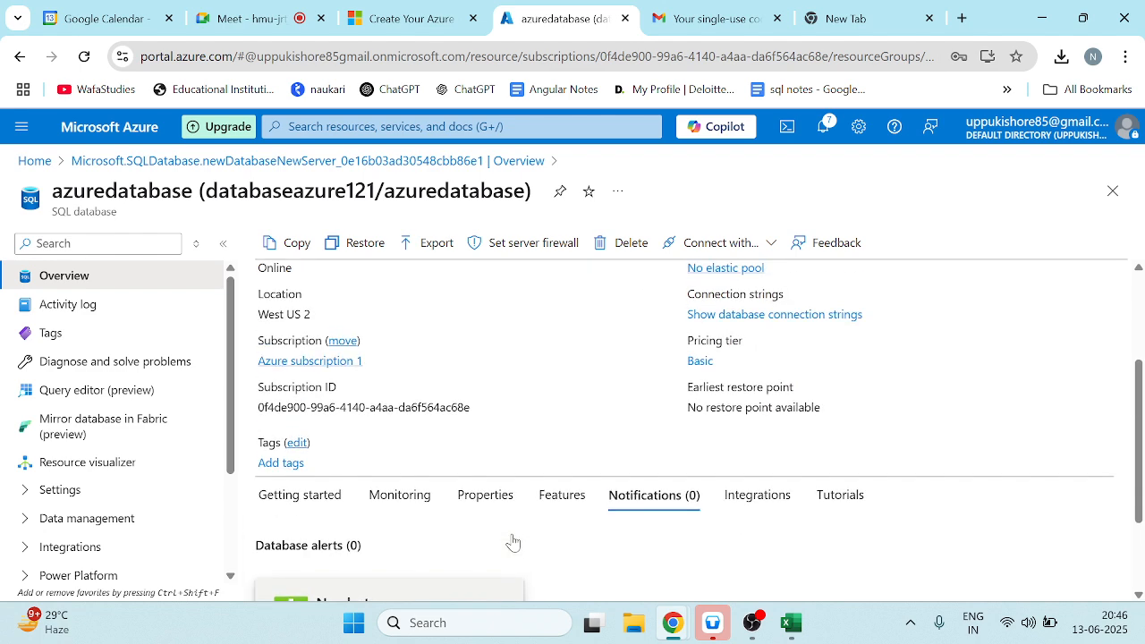
pyautogui.click(553, 498)
pyautogui.scroll(-2, 528, 488)
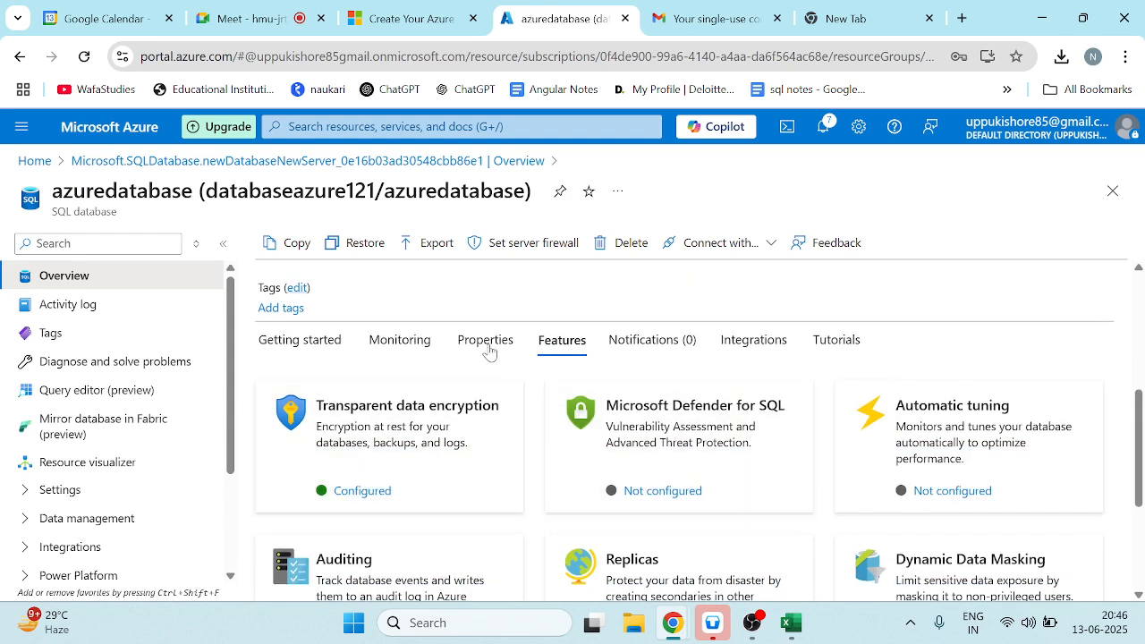
pyautogui.click(489, 349)
pyautogui.scroll(-1, 534, 448)
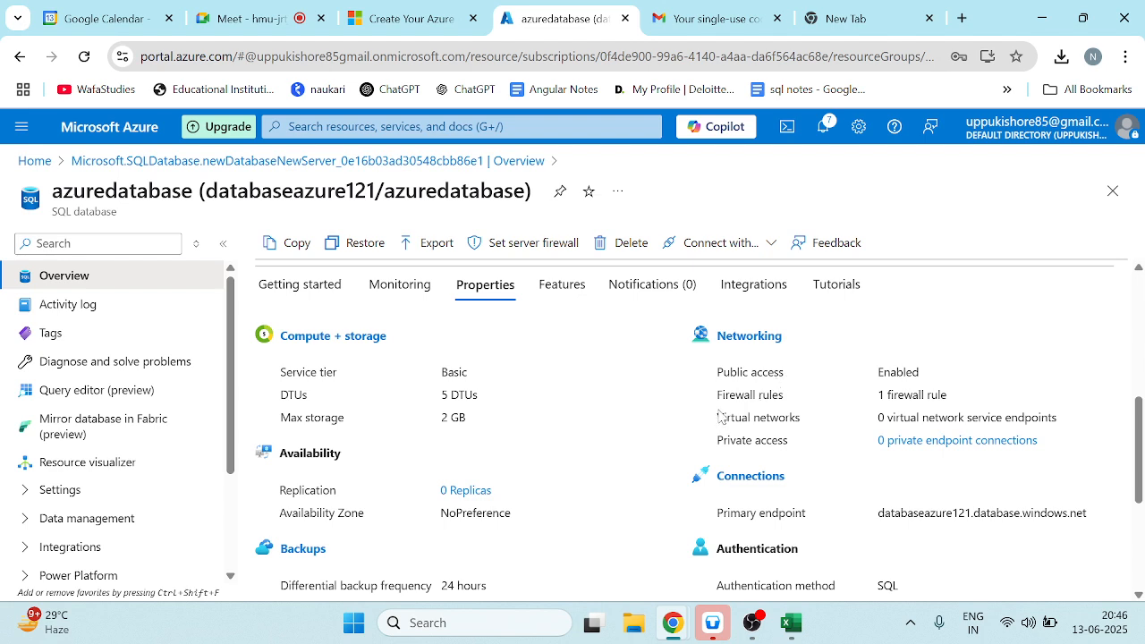
pyautogui.scroll(-2, 820, 439)
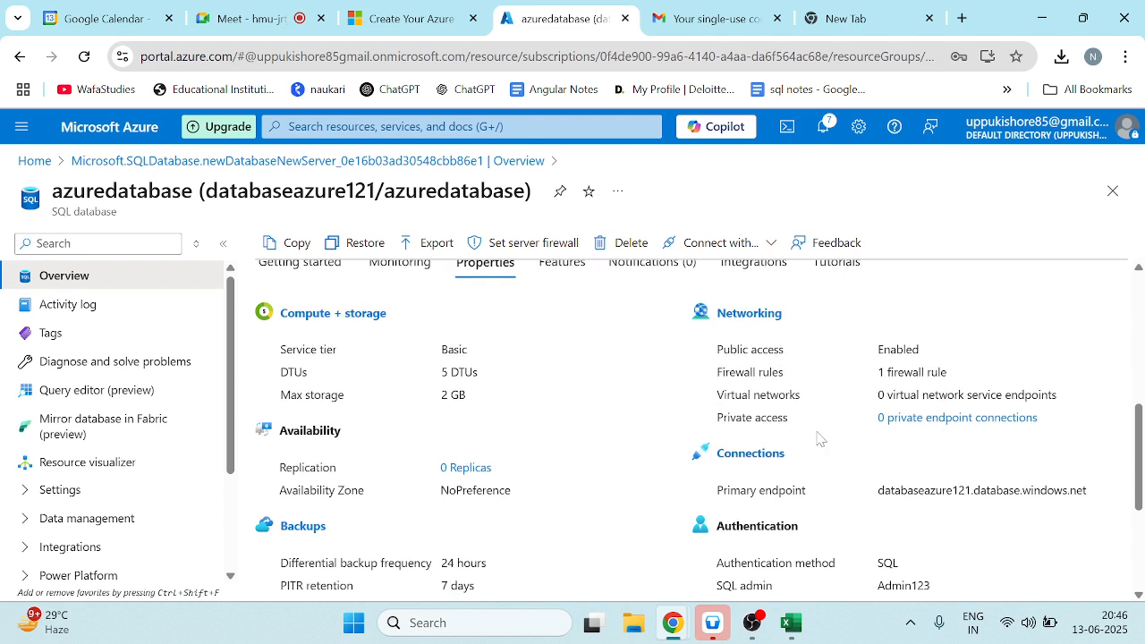
pyautogui.scroll(-1, 813, 447)
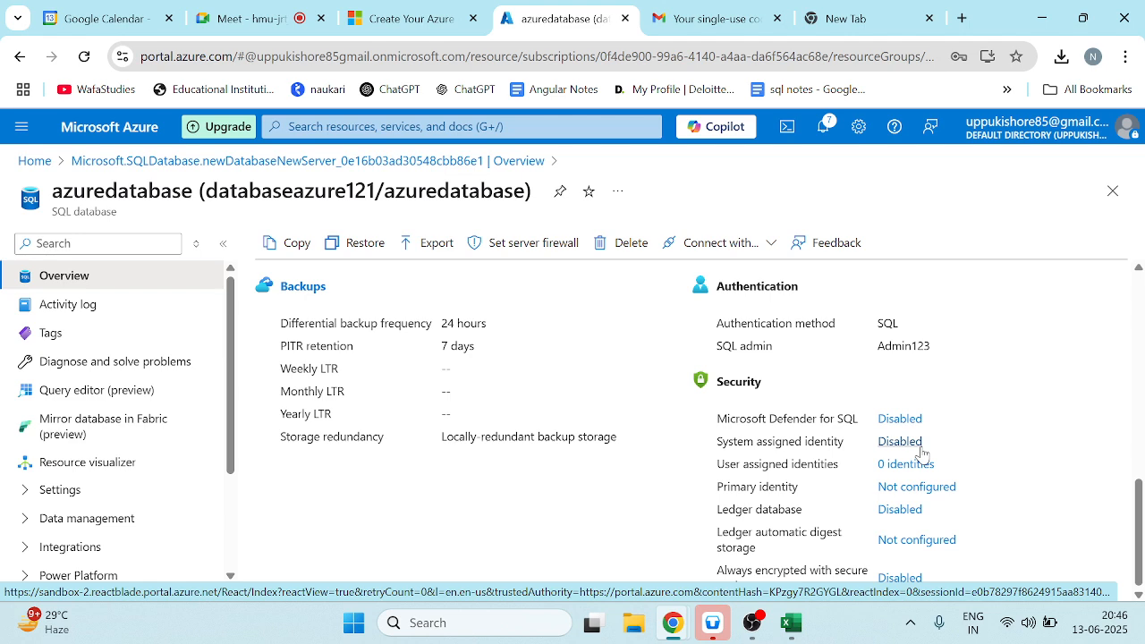
pyautogui.scroll(3, 922, 454)
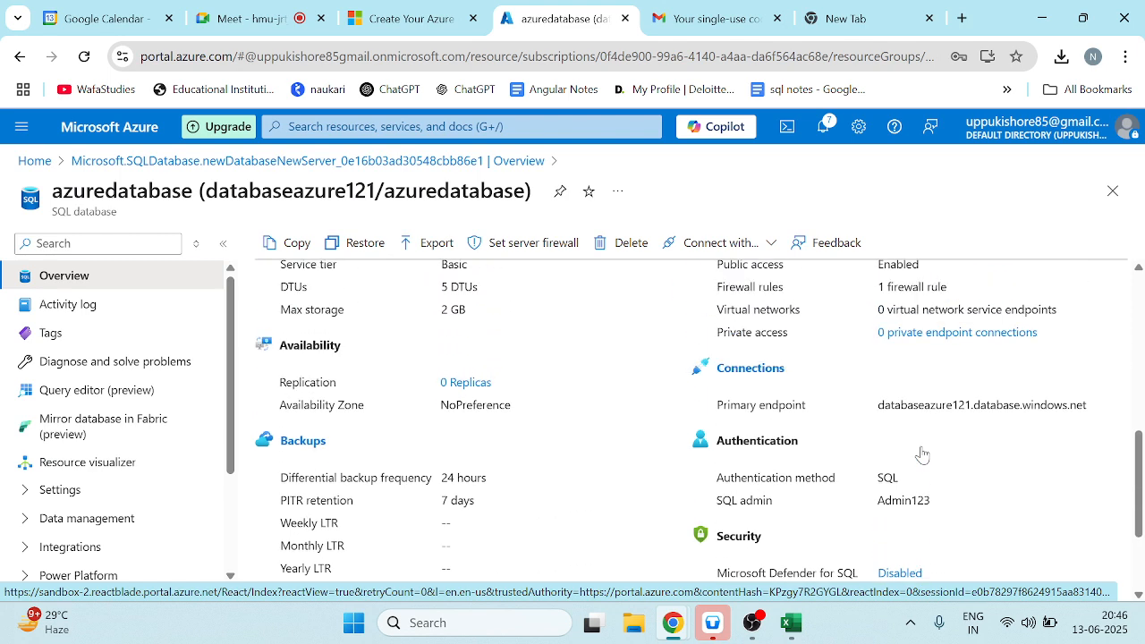
pyautogui.scroll(5, 922, 454)
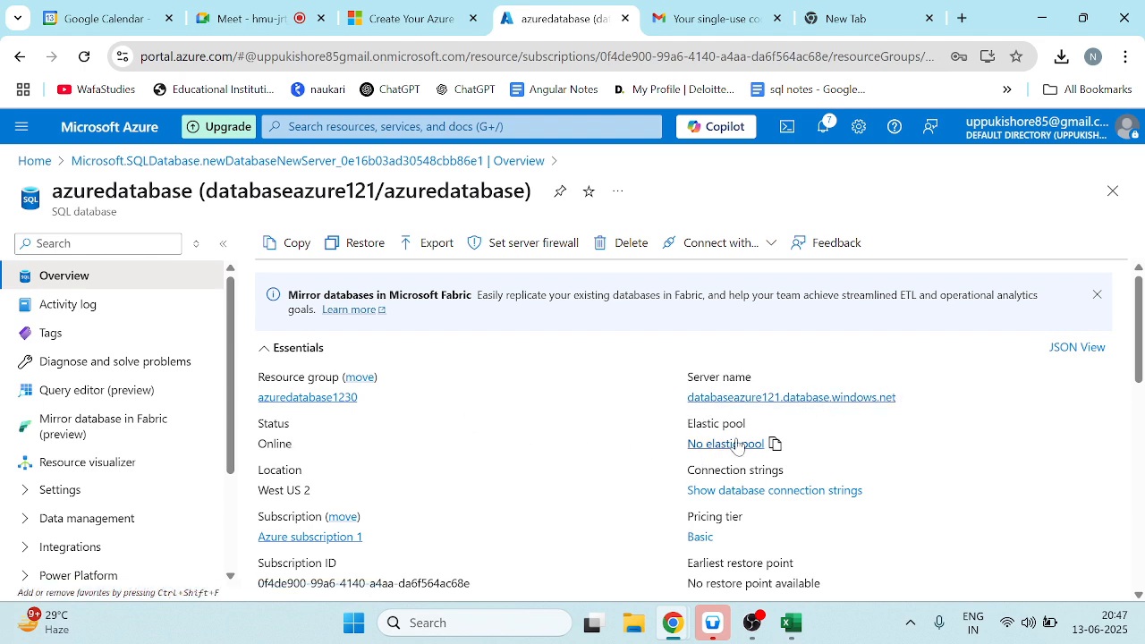
# - Look over the Connect with… options, then open the Query editor (preview) sign-in page
pyautogui.scroll(-1, 749, 445)
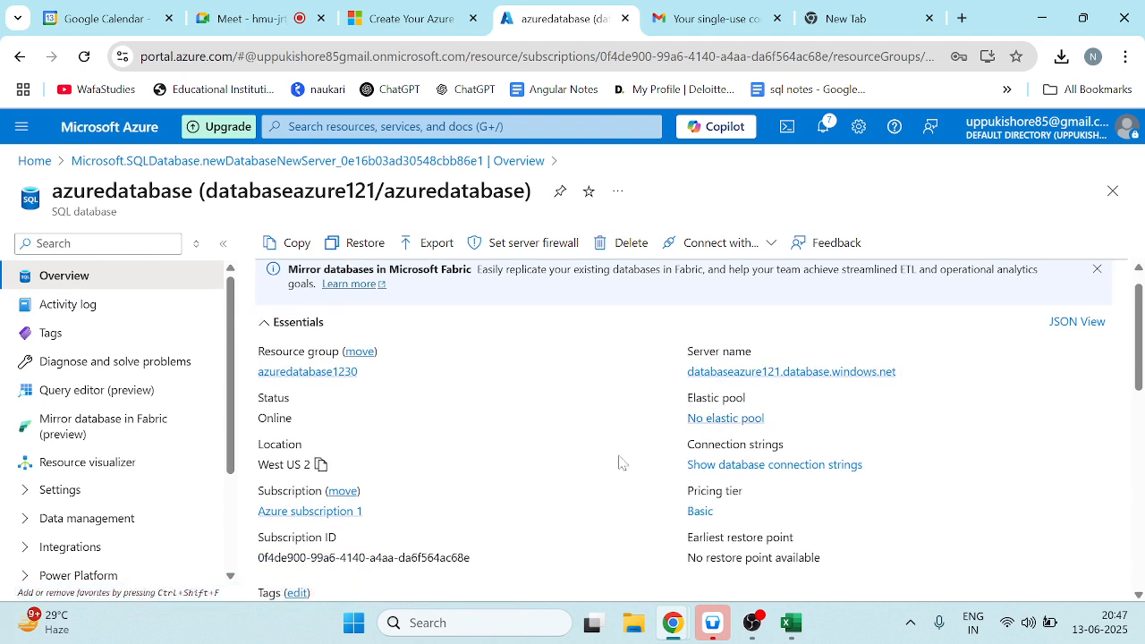
pyautogui.scroll(-2, 618, 463)
pyautogui.scroll(3, 618, 463)
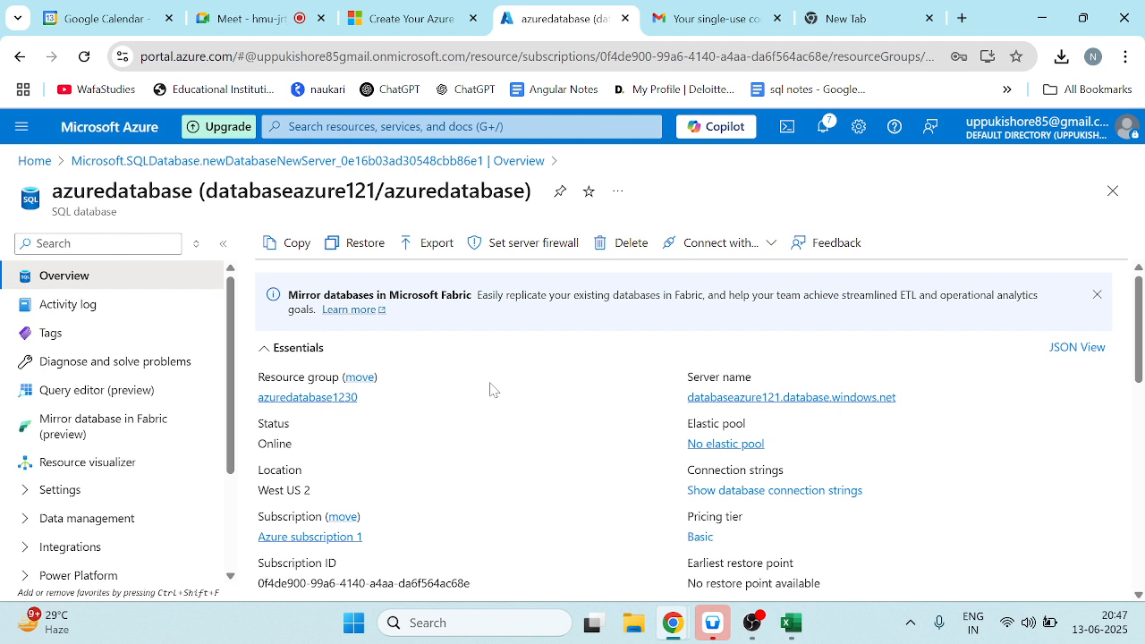
pyautogui.scroll(-5, 490, 390)
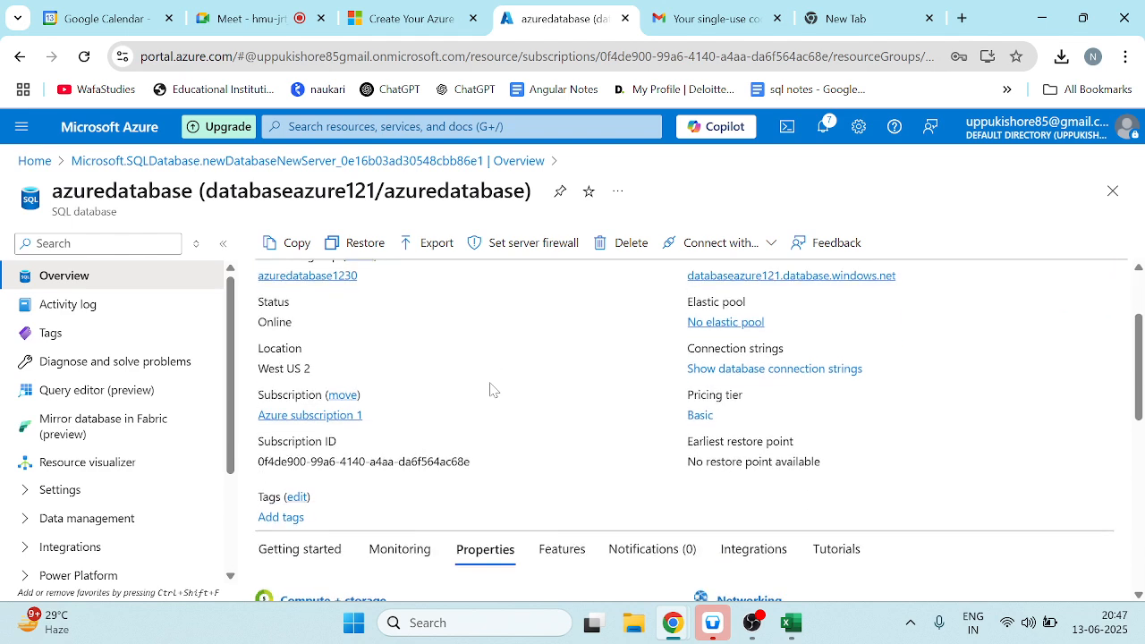
pyautogui.scroll(4, 411, 404)
pyautogui.scroll(1, 412, 404)
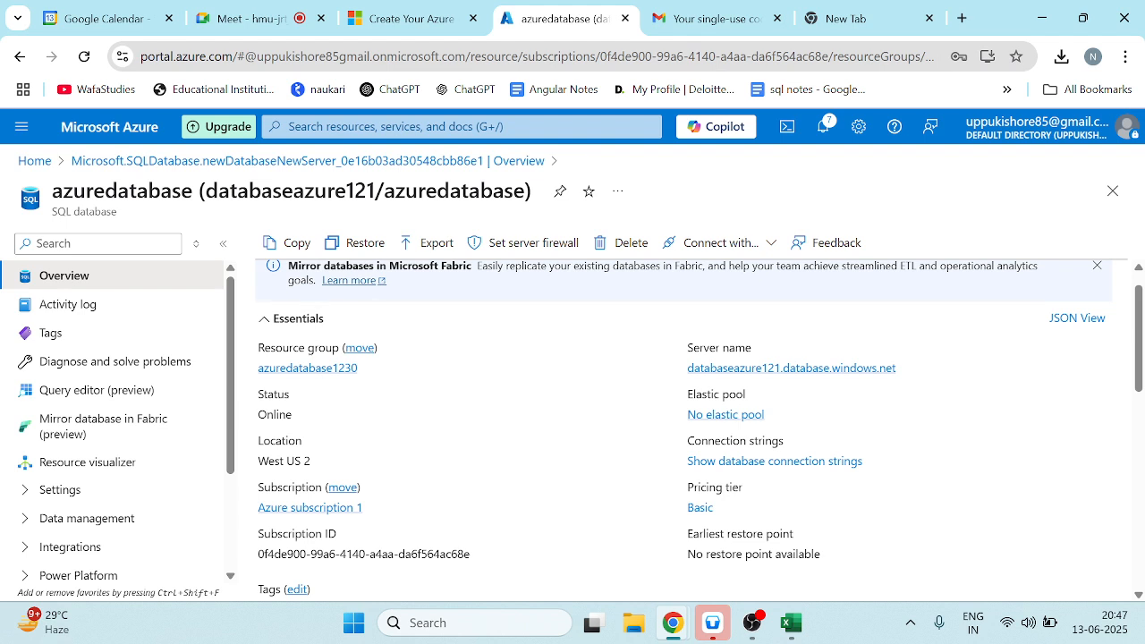
pyautogui.scroll(2, 380, 269)
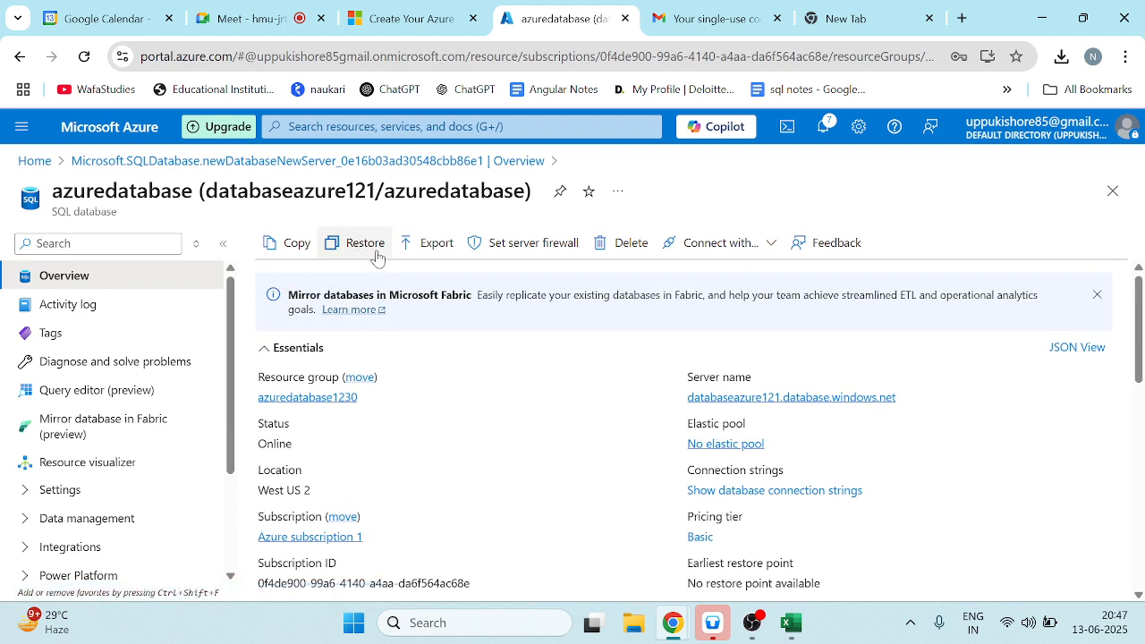
pyautogui.click(734, 241)
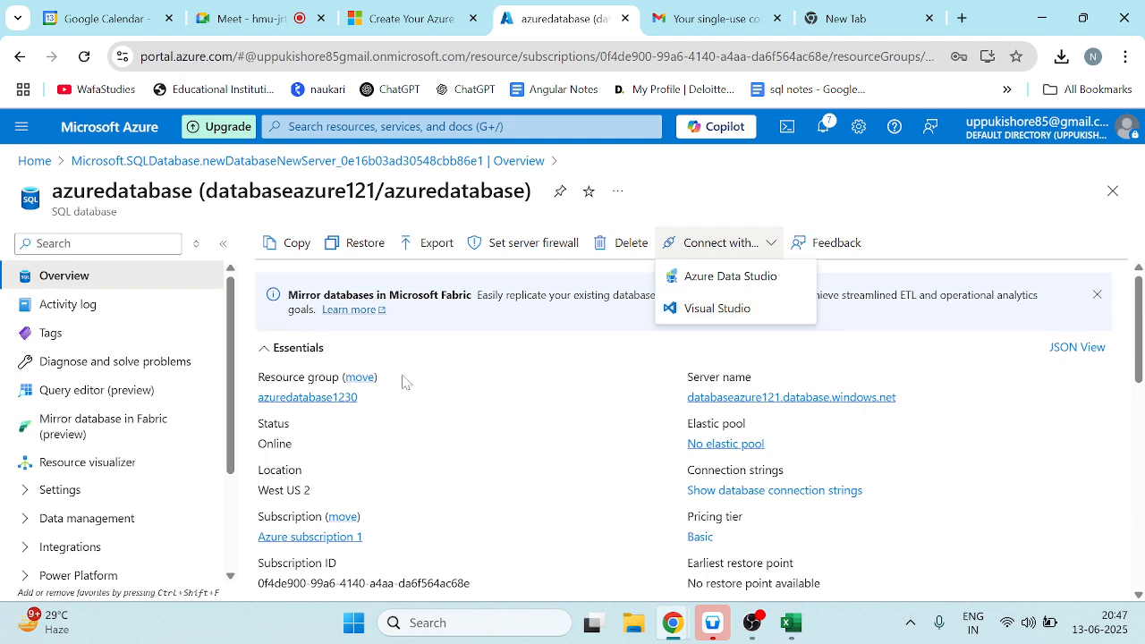
pyautogui.scroll(-1, 404, 381)
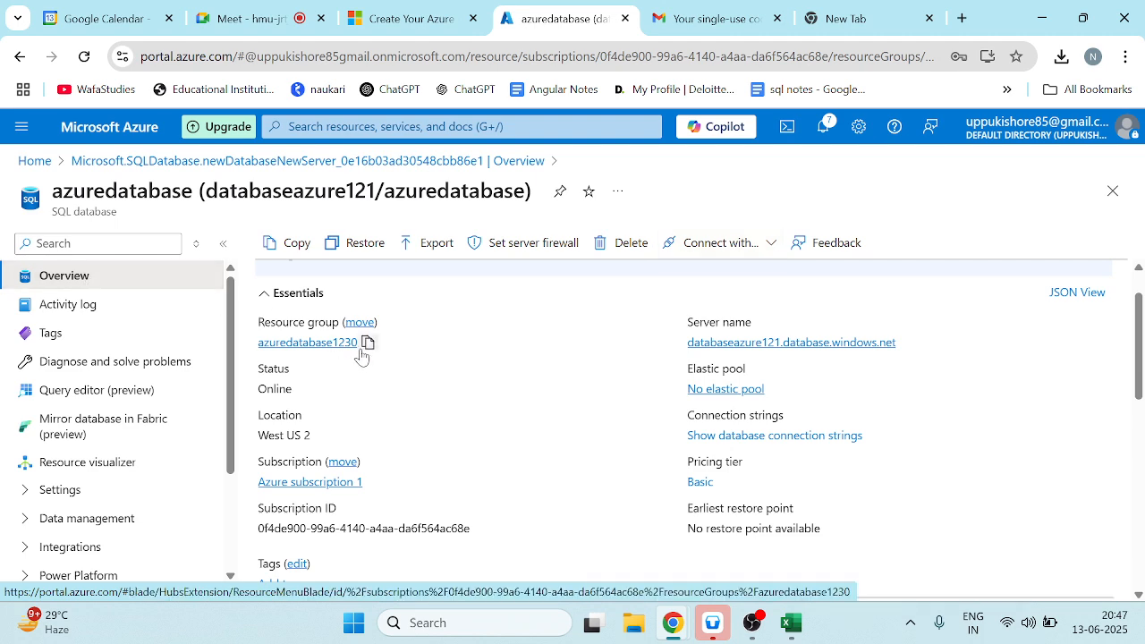
pyautogui.scroll(1, 524, 378)
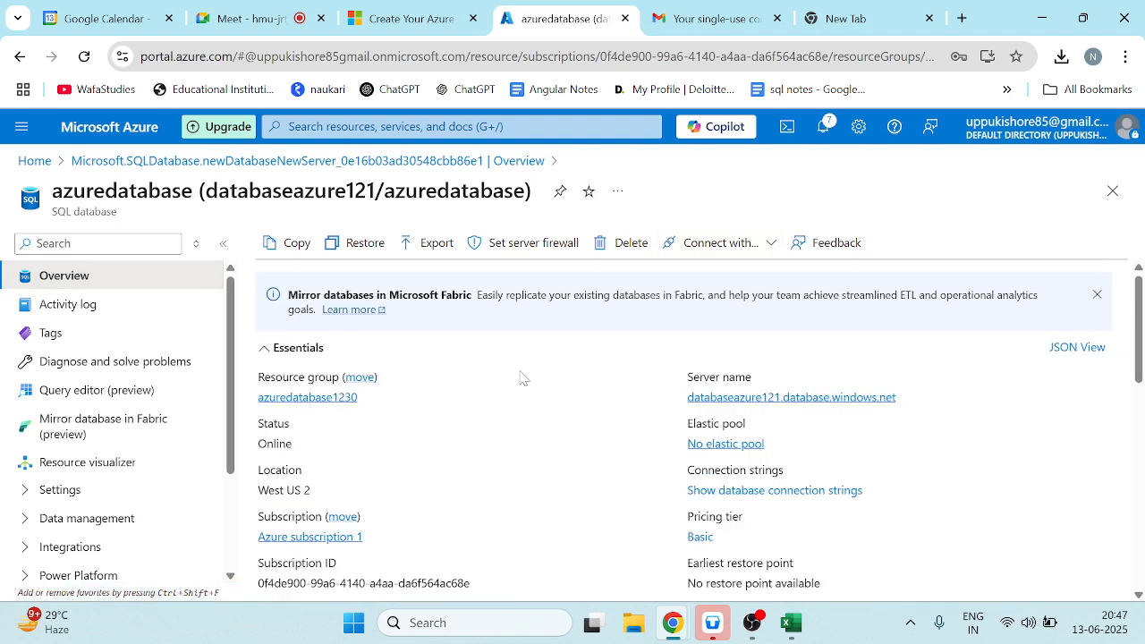
pyautogui.click(109, 397)
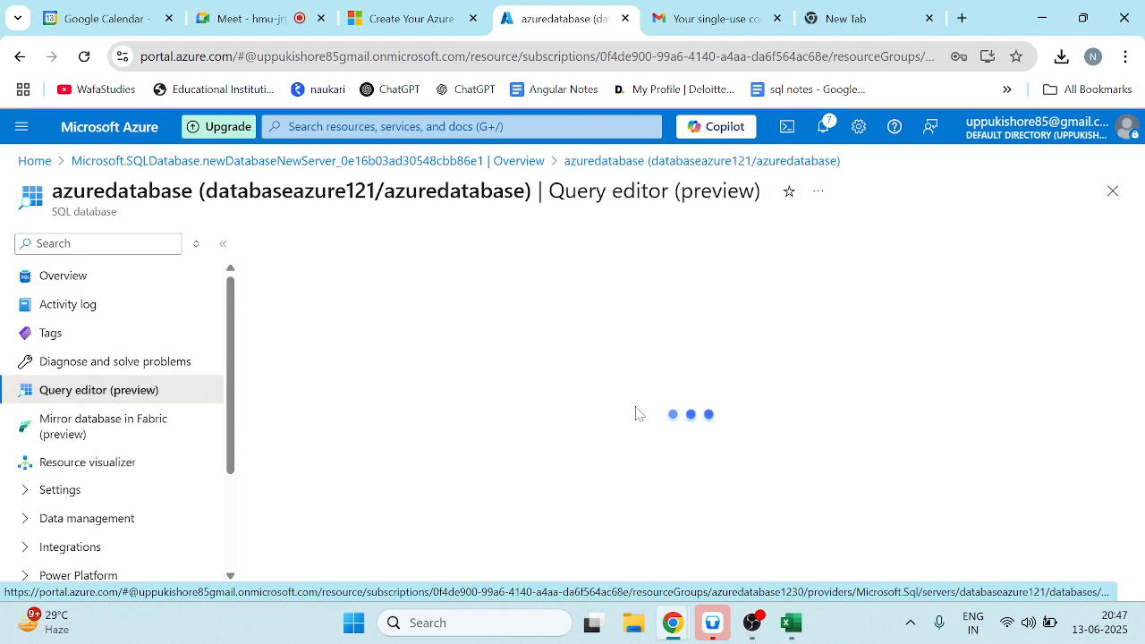
pyautogui.scroll(-1, 569, 447)
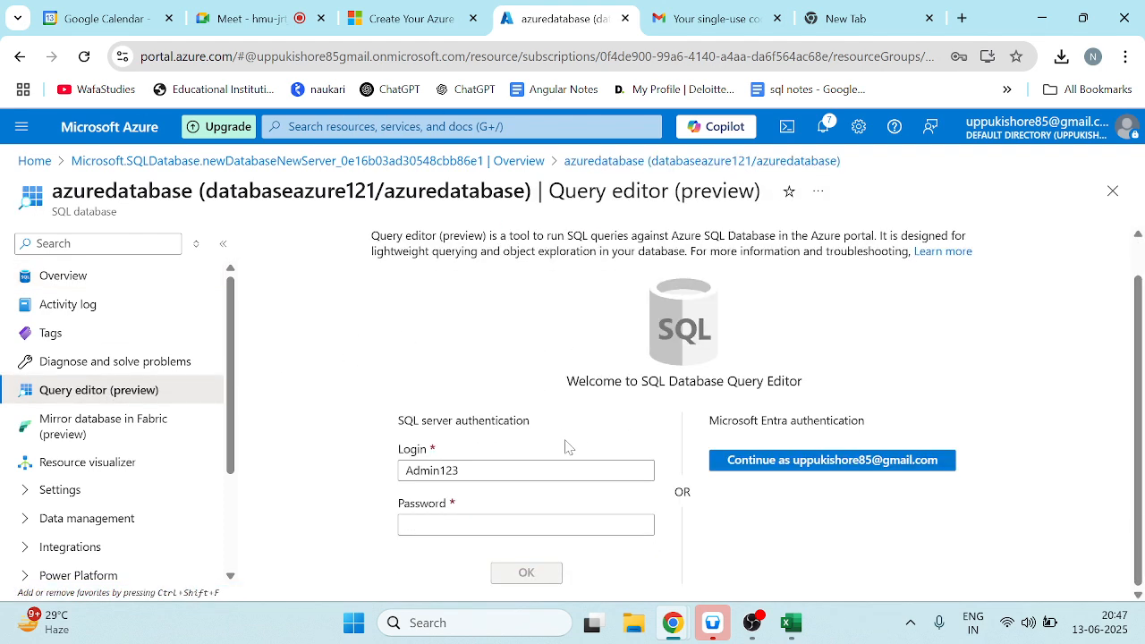
# - Copy the stored SQL admin password from the other browser tab and return to the sign-in
pyautogui.click(799, 14)
pyautogui.click(258, 56)
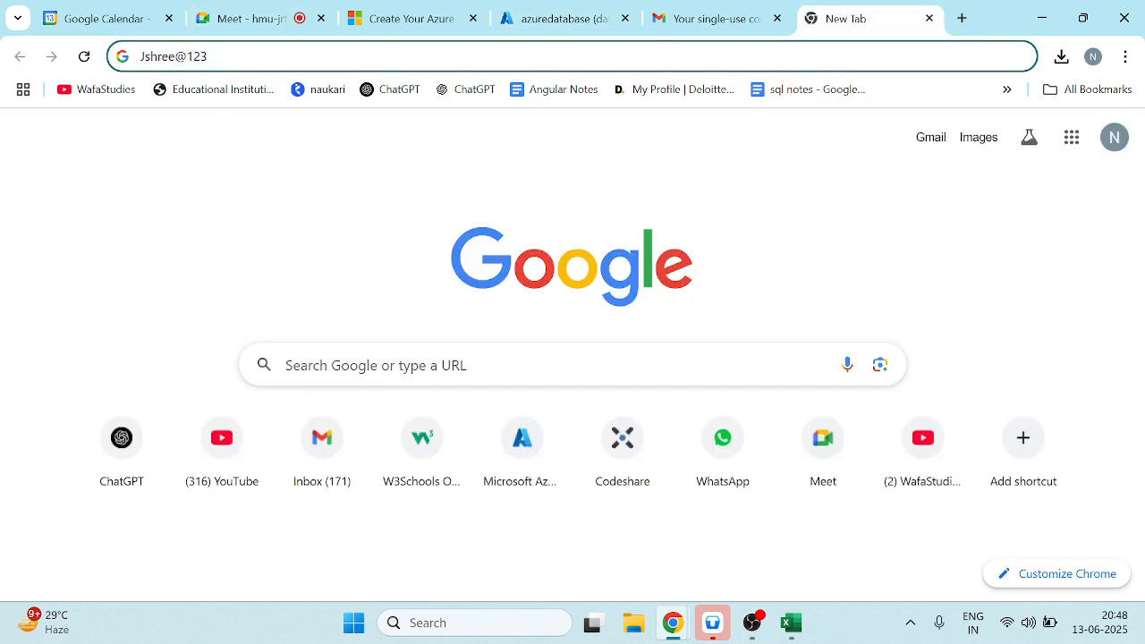
pyautogui.hotkey('ctrl', 'a')
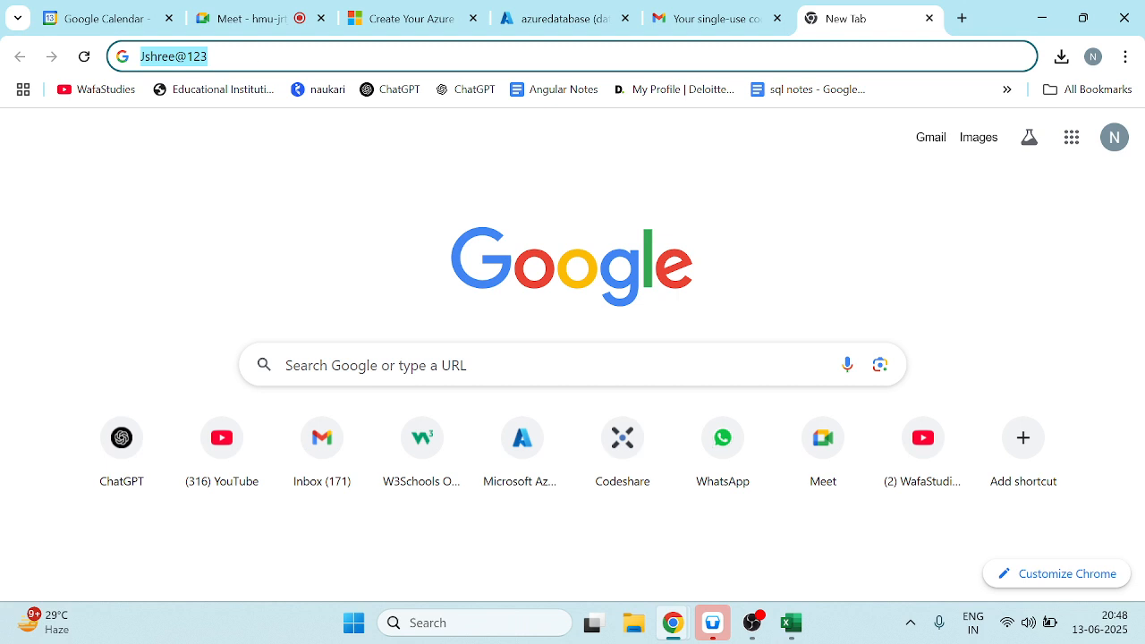
pyautogui.click(555, 18)
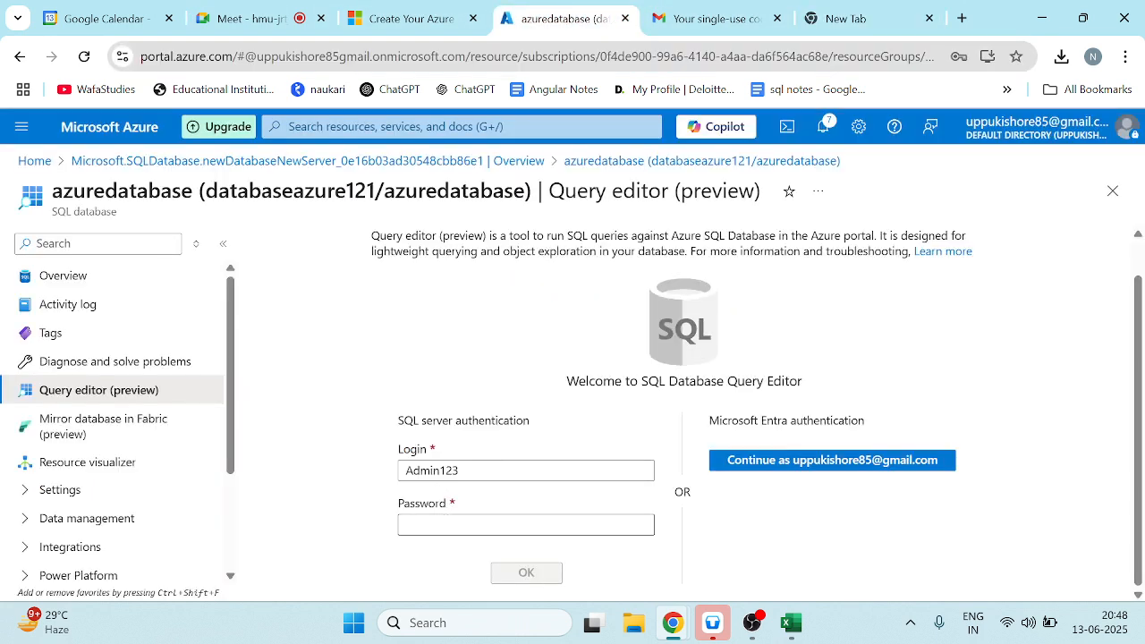
# - Paste the SQL admin password into the Password field, sign in, and start typing the query
pyautogui.click(453, 525)
pyautogui.hotkey('ctrl', 'v')
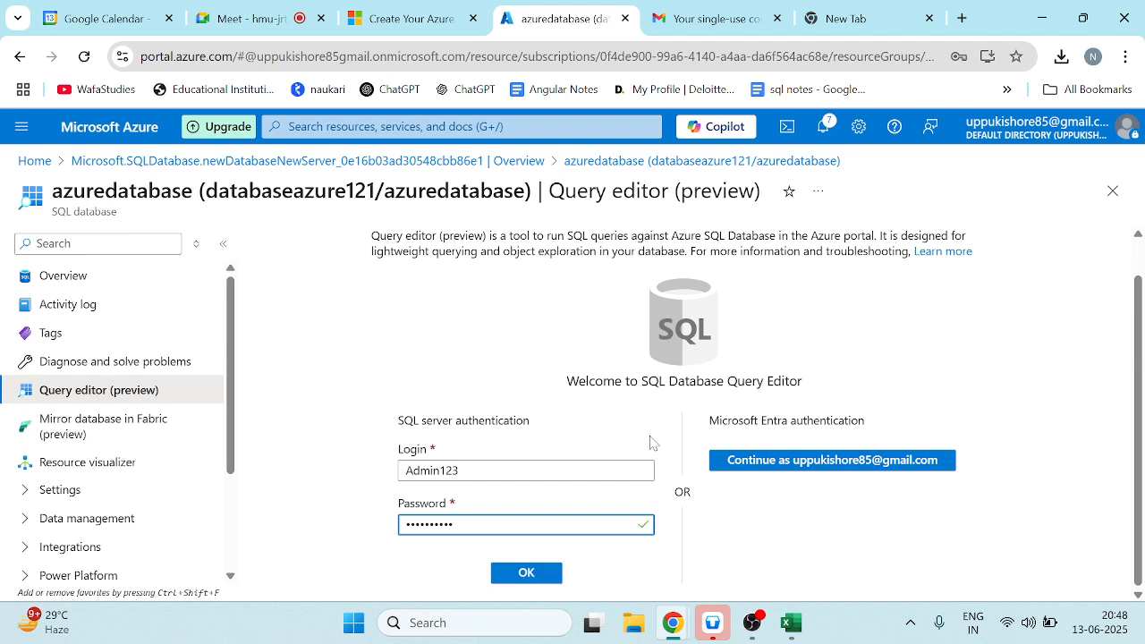
pyautogui.click(528, 573)
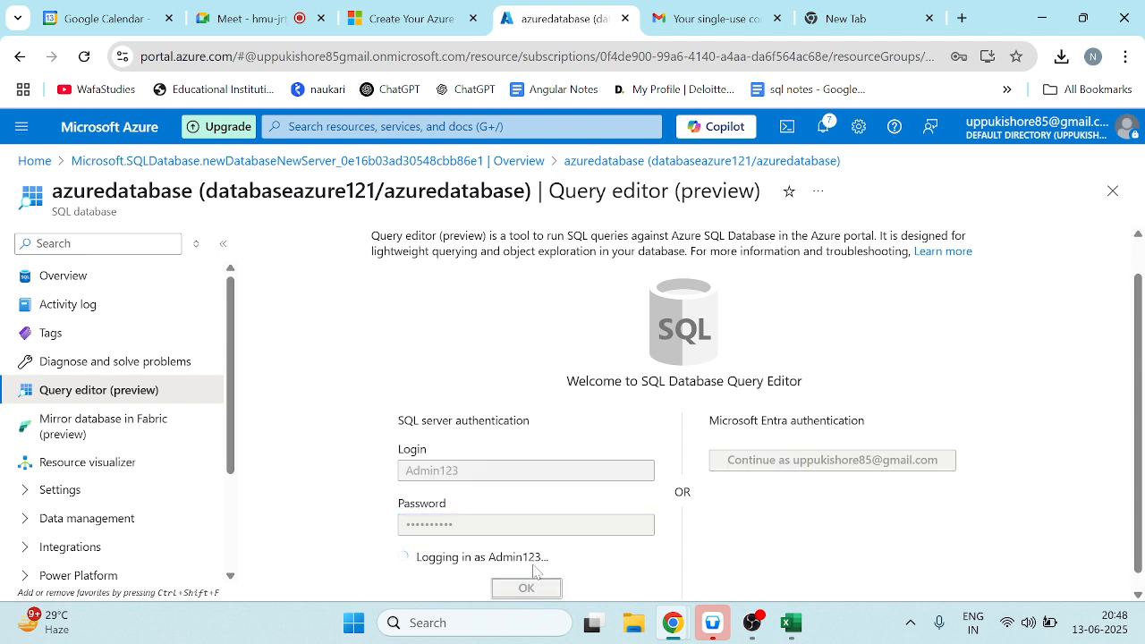
pyautogui.scroll(-1, 521, 402)
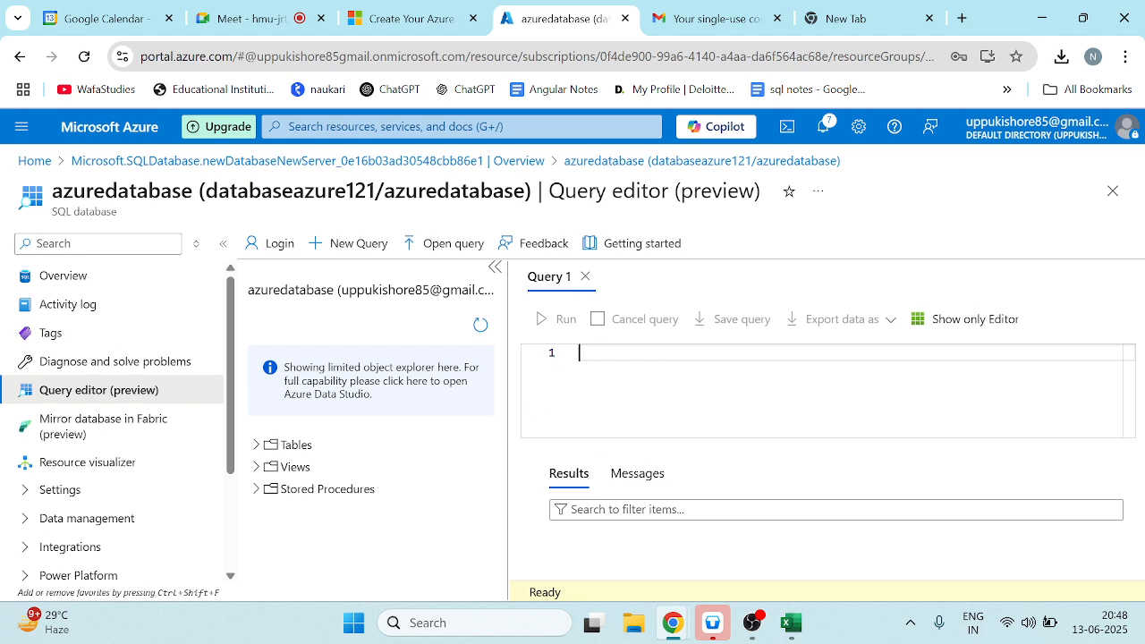
pyautogui.write('elect')
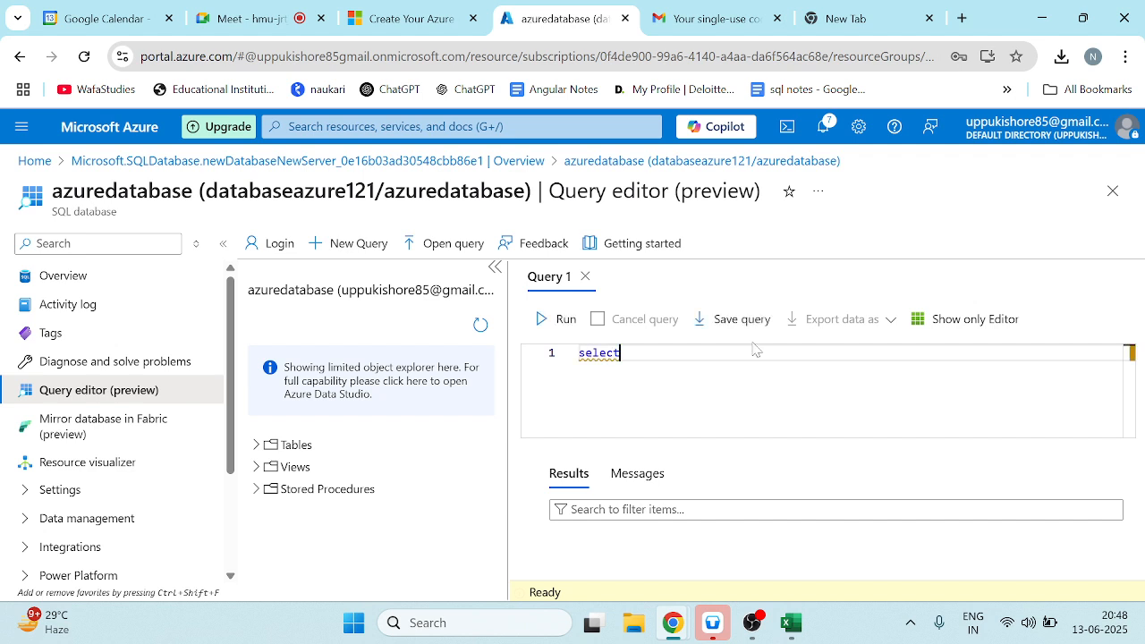
# - Write and run Select * from sys.all_objects, then browse the returned system objects
pyautogui.press('BackSpace')
pyautogui.press('BackSpace')
pyautogui.press('BackSpace')
pyautogui.press('BackSpace')
pyautogui.press('BackSpace')
pyautogui.write('Sel')
pyautogui.press('BackSpace')
pyautogui.write('lect * from sys.all_')
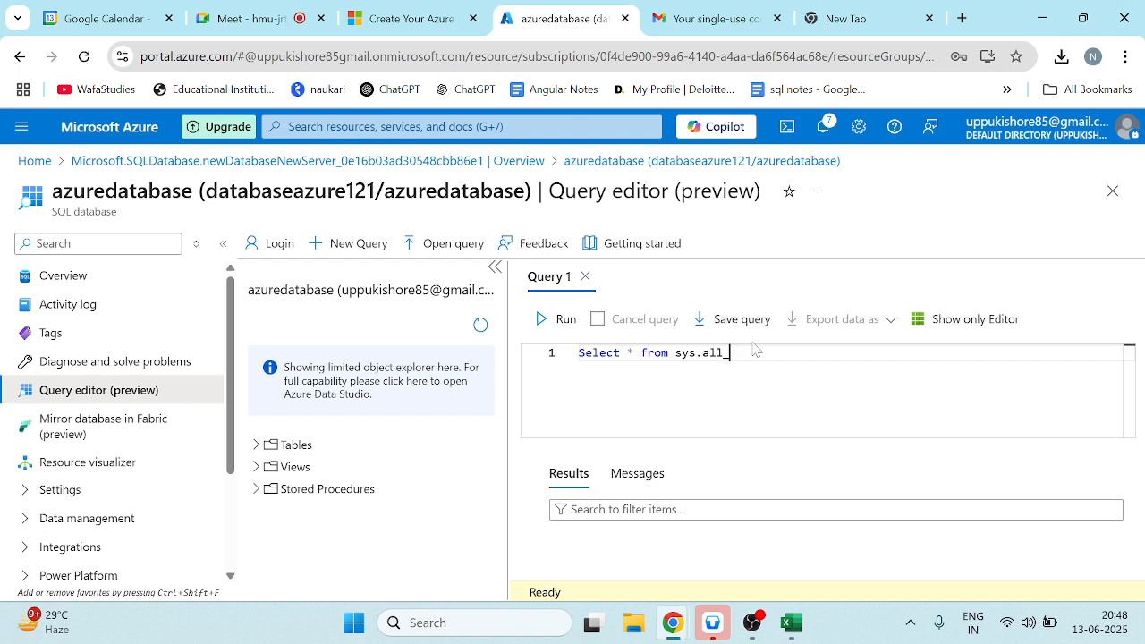
pyautogui.write('objects')
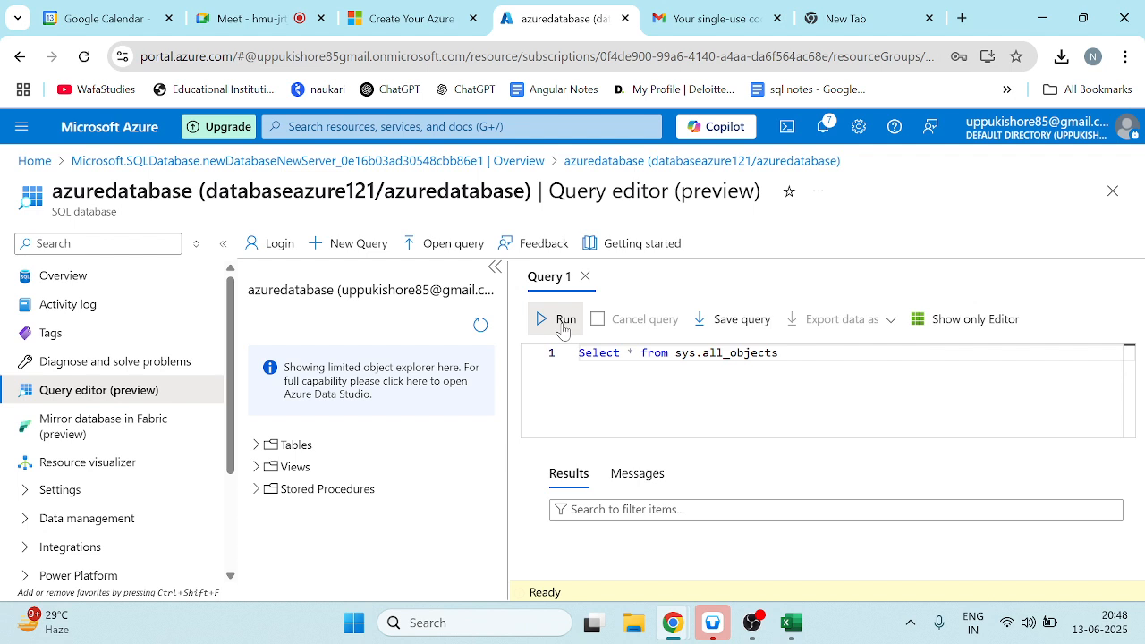
pyautogui.click(564, 331)
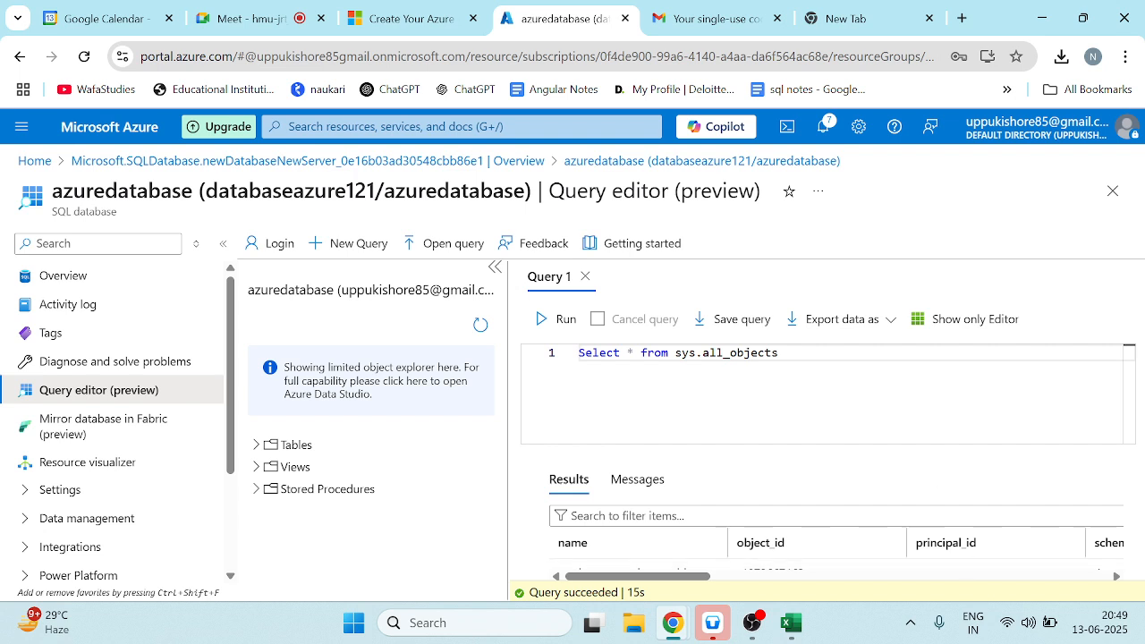
pyautogui.scroll(-3, 997, 544)
pyautogui.scroll(3, 998, 546)
pyautogui.scroll(-3, 995, 543)
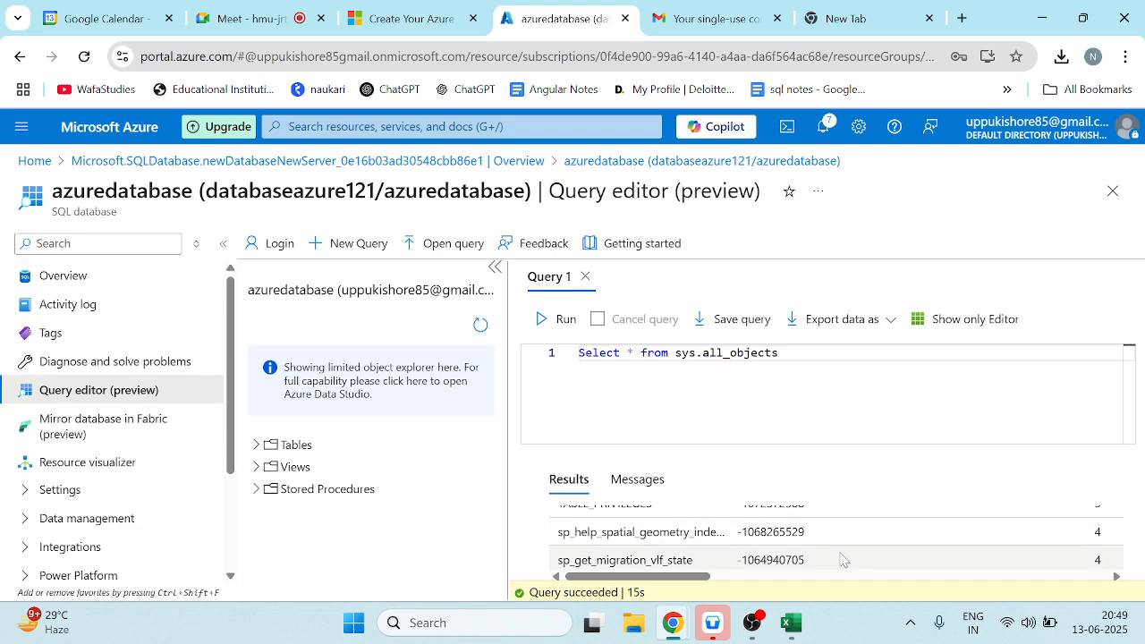
pyautogui.scroll(-2, 841, 555)
pyautogui.scroll(-6, 842, 559)
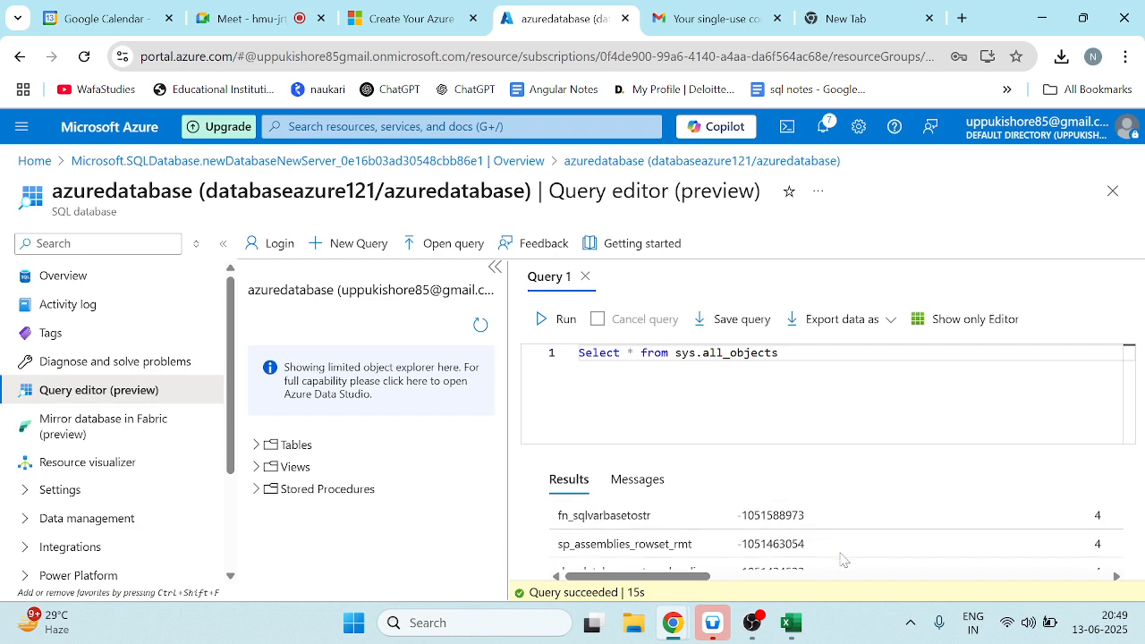
pyautogui.scroll(-4, 841, 559)
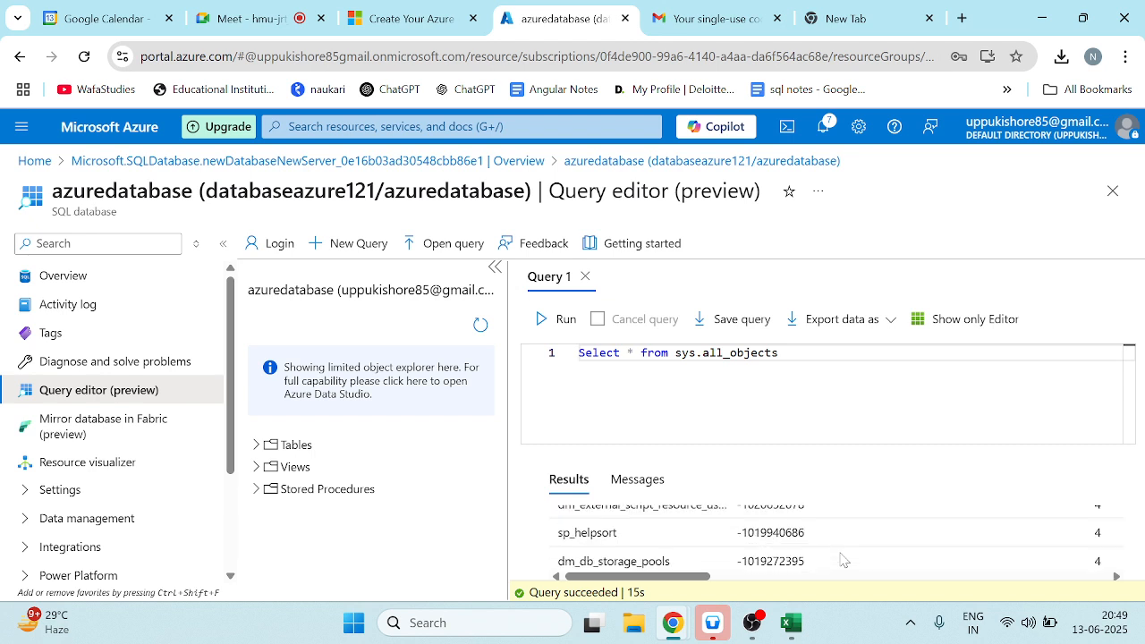
# - Check Messages for the 1320 affected rows, then delete sys.all_objects from the query text
pyautogui.click(639, 482)
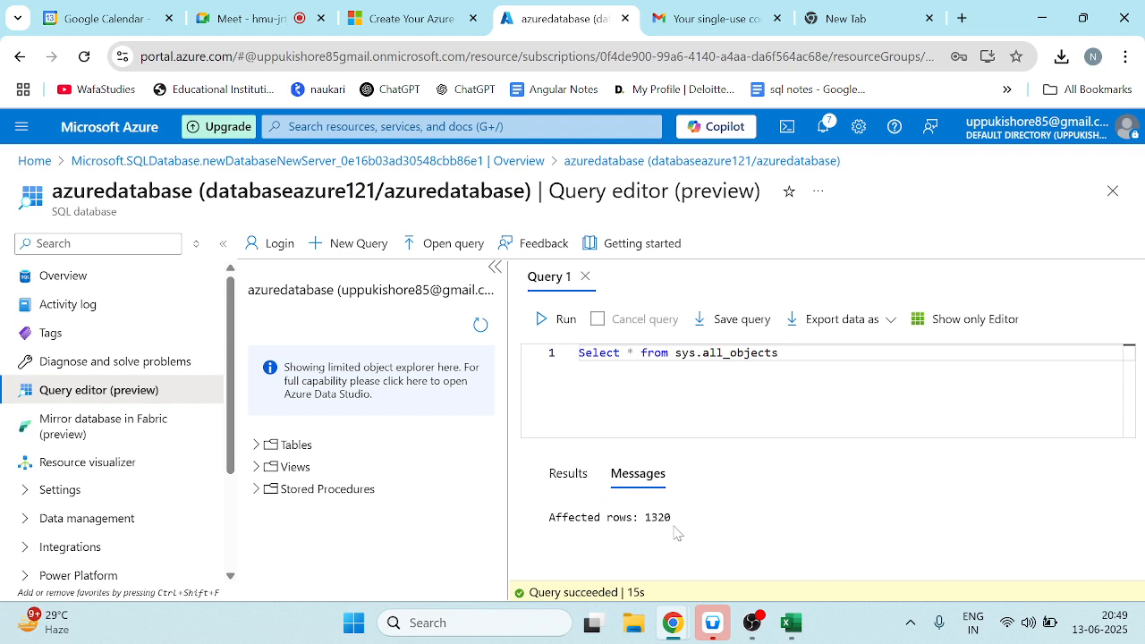
pyautogui.click(568, 474)
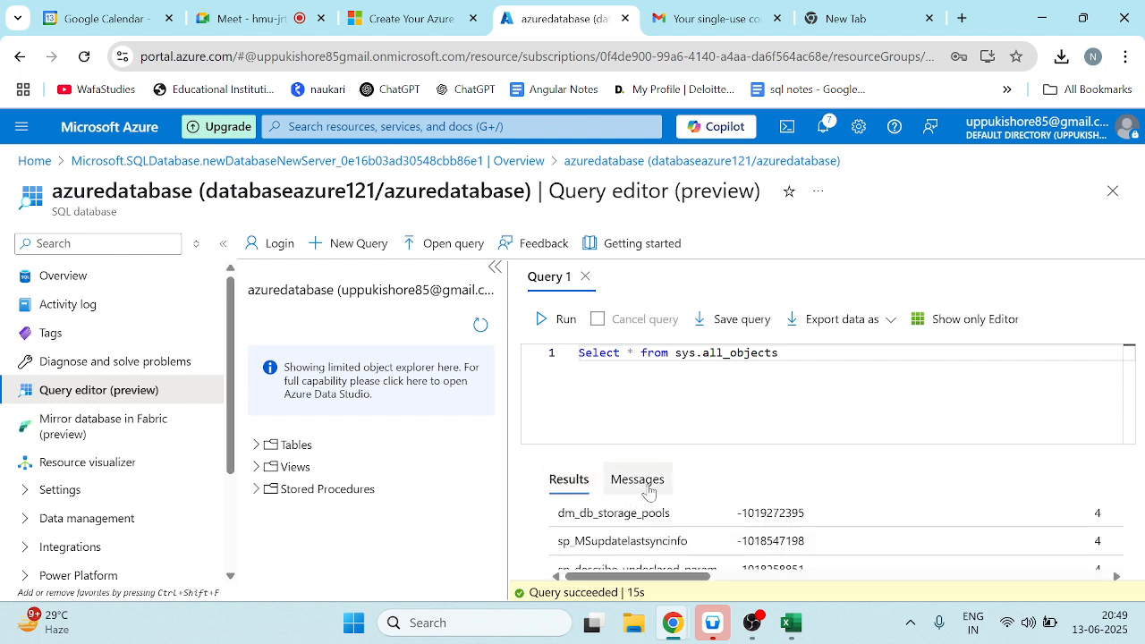
pyautogui.moveTo(779, 353); pyautogui.dragTo(675, 354)
pyautogui.press('BackSpace')
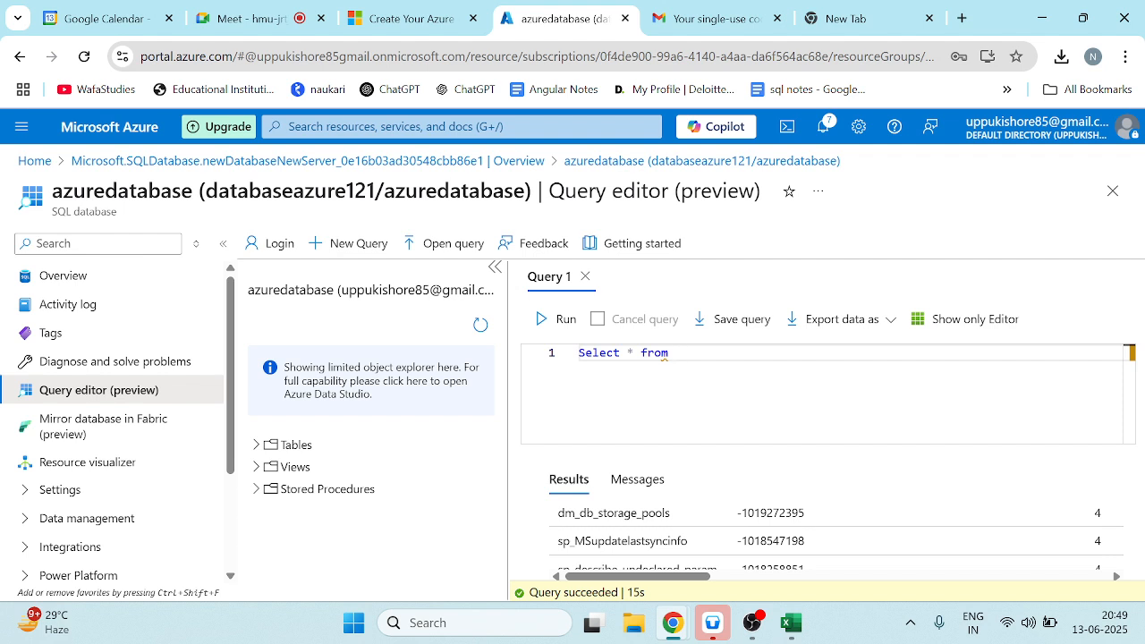
# - Try the query against the employee table, then restore sys.all_objects and rerun it successfully
pyautogui.write('employees')
pyautogui.click(547, 327)
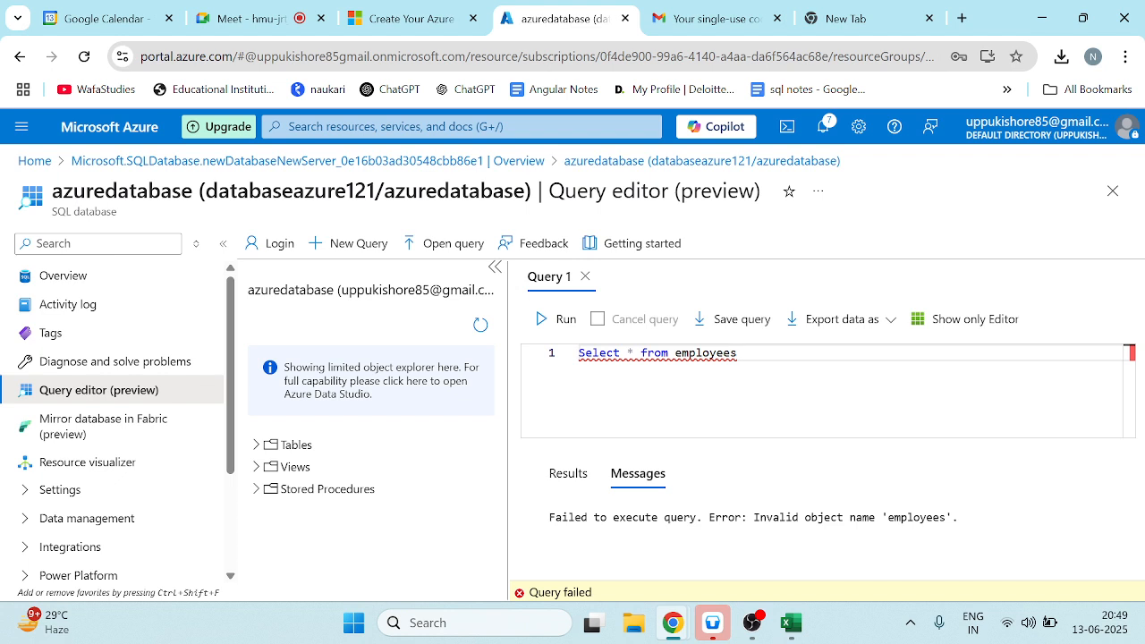
pyautogui.hotkey('ctrl', 'z')
pyautogui.hotkey('ctrl', 'z')
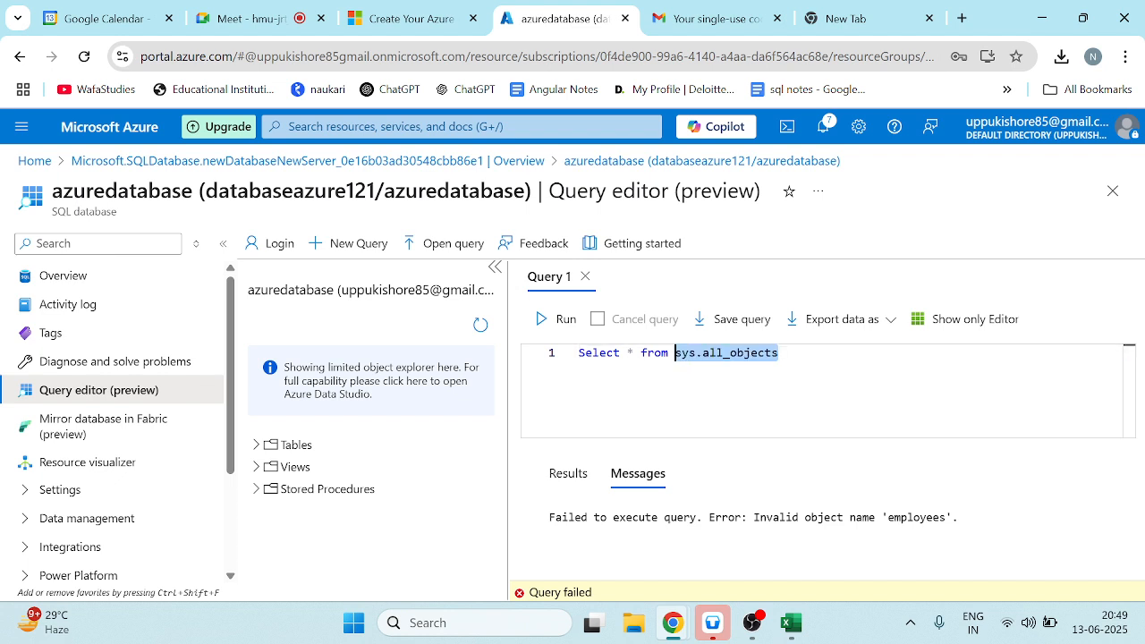
pyautogui.click(555, 320)
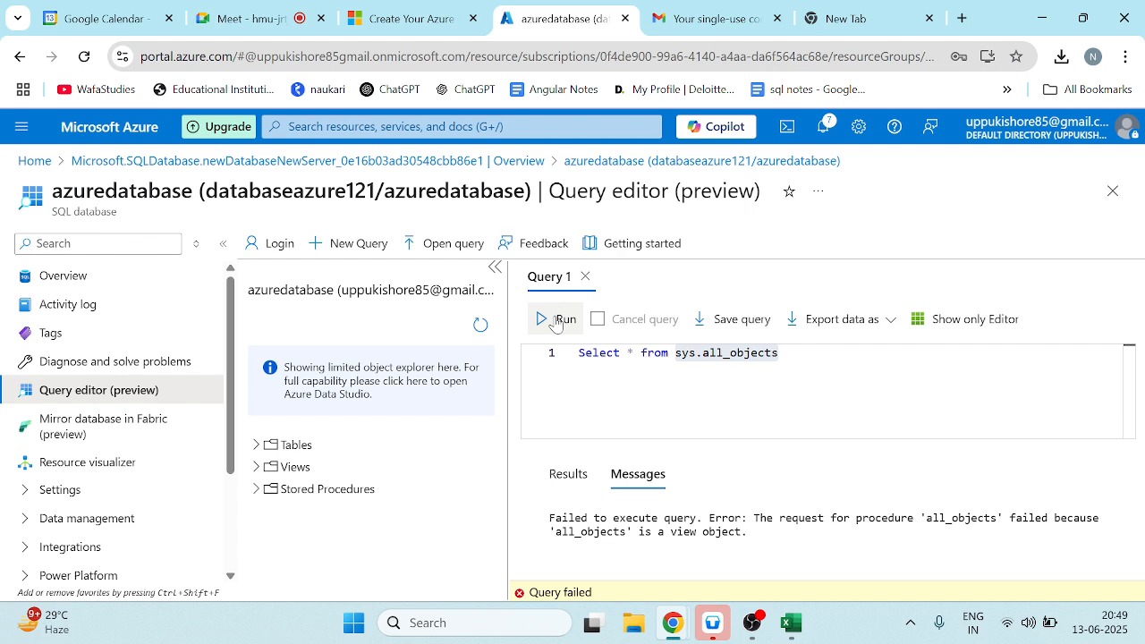
pyautogui.click(565, 474)
pyautogui.click(779, 353)
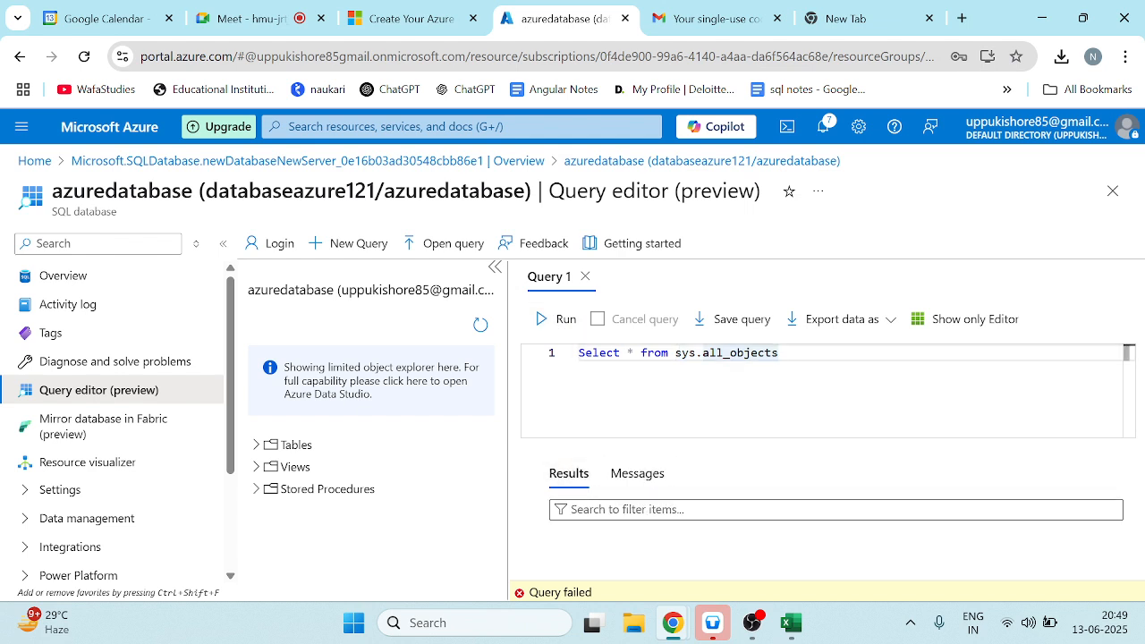
pyautogui.moveTo(570, 385); pyautogui.dragTo(580, 353)
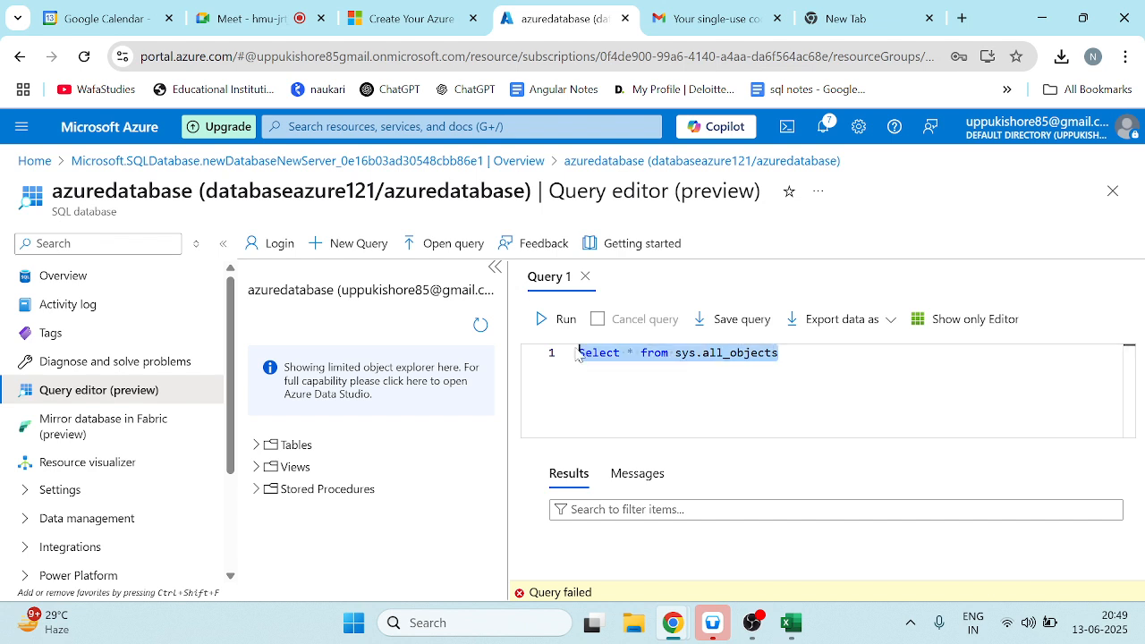
pyautogui.click(543, 323)
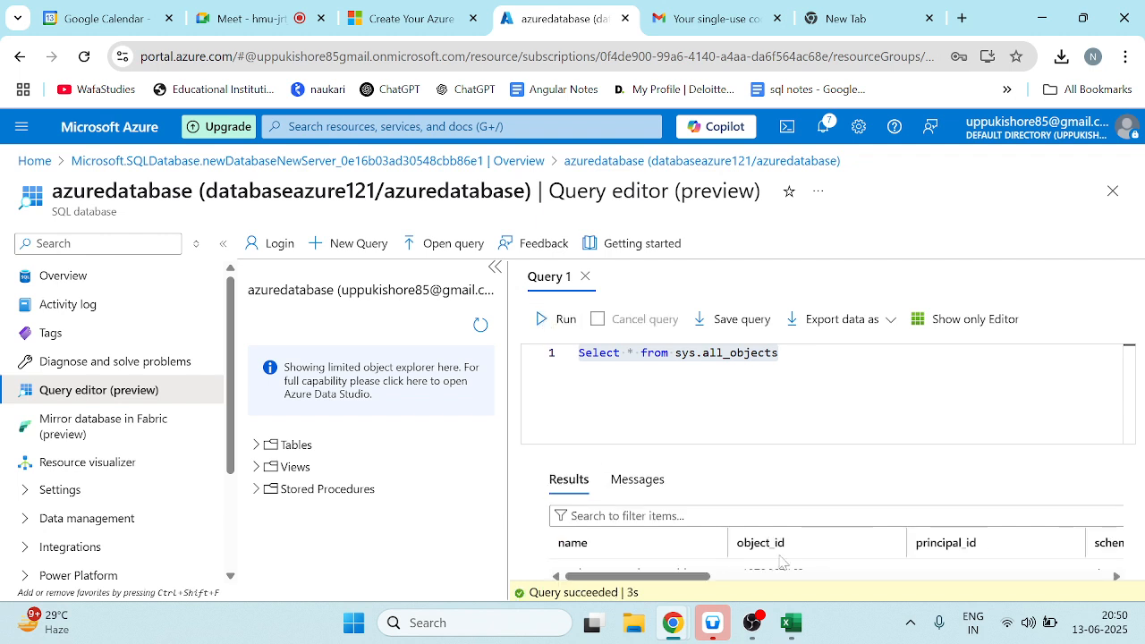
# - Check the Messages tab confirming the rerun affected 1320 rows
pyautogui.scroll(-10, 780, 561)
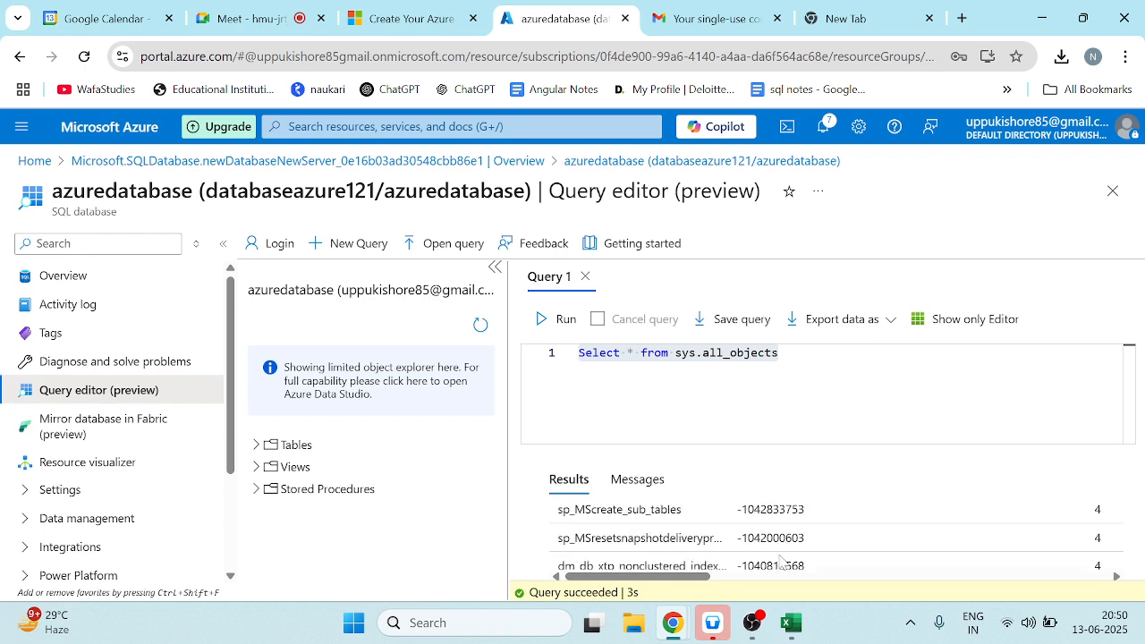
pyautogui.scroll(-5, 780, 561)
pyautogui.click(649, 483)
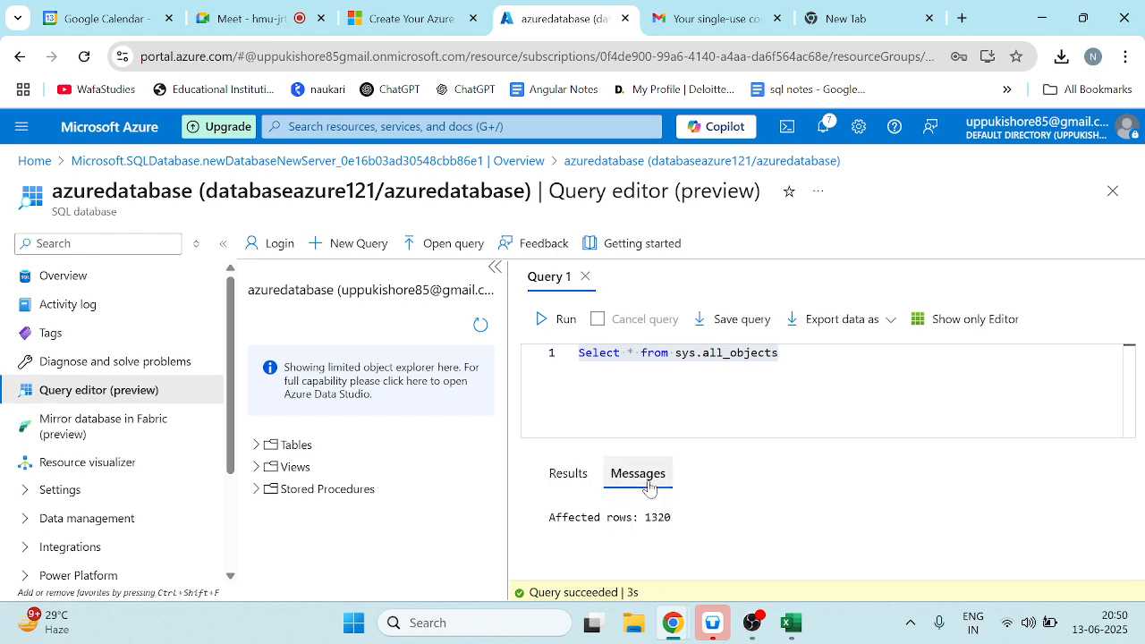
# - Expand the Tables, Views and Stored Procedures folders to reveal sys.database_firewall_rules
pyautogui.click(258, 448)
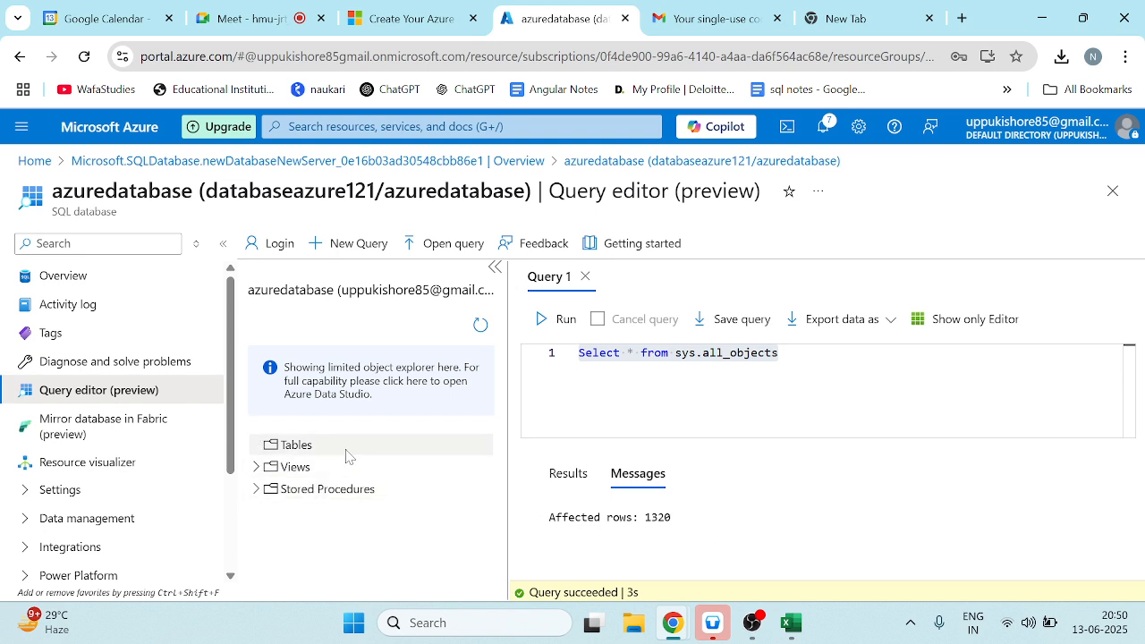
pyautogui.click(256, 466)
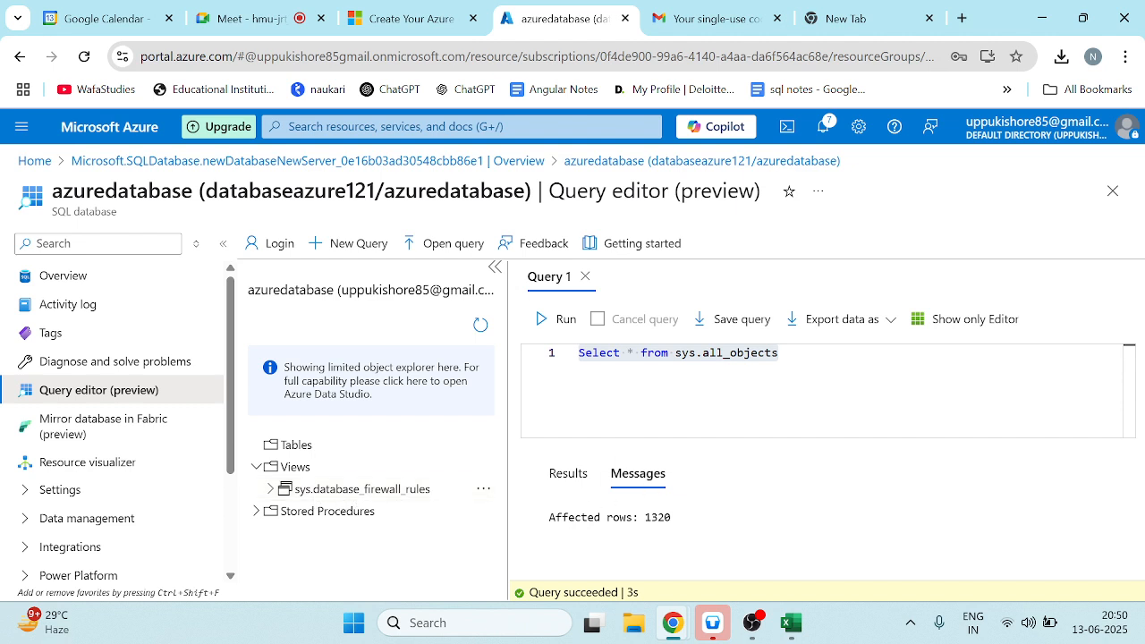
pyautogui.click(256, 511)
# - Download the query as query.sql and export the results as a .csv file
pyautogui.click(764, 325)
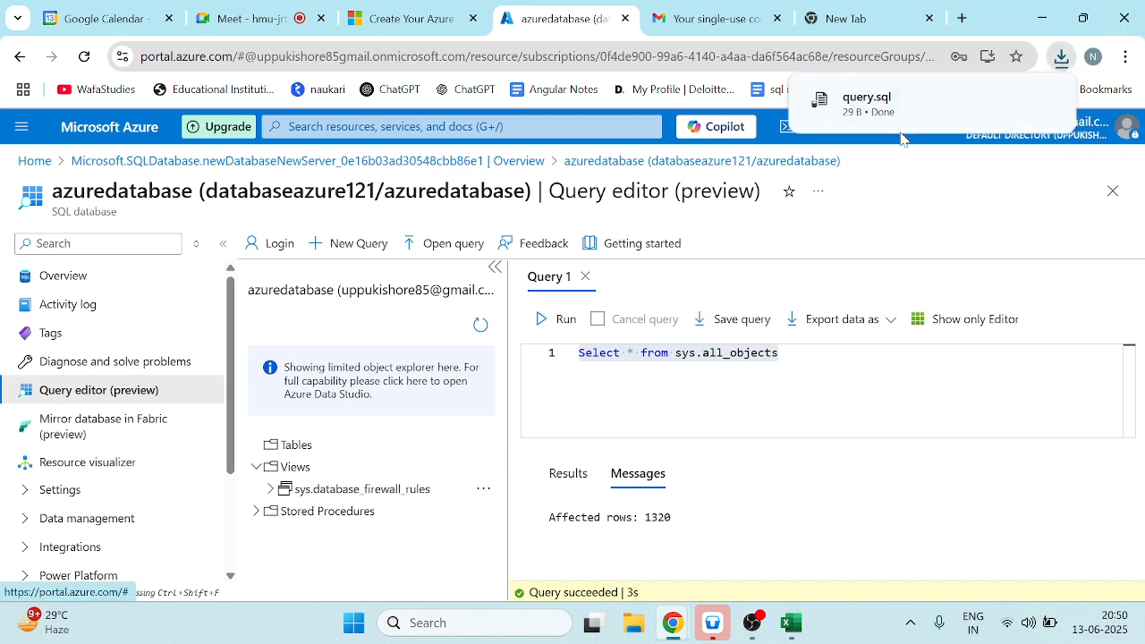
pyautogui.click(838, 320)
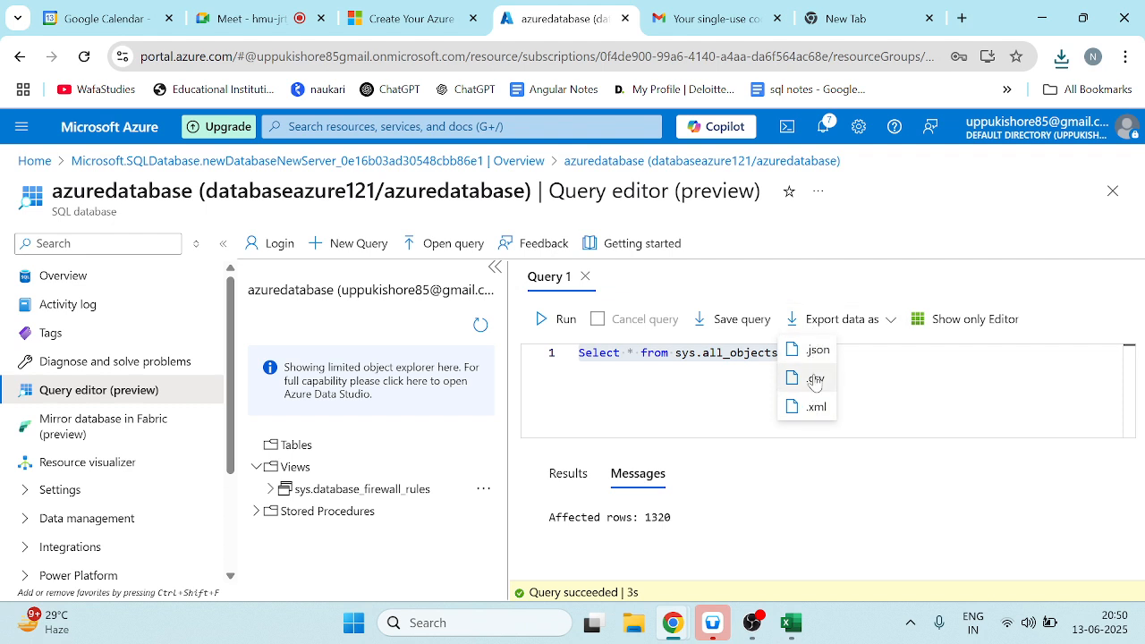
pyautogui.click(816, 378)
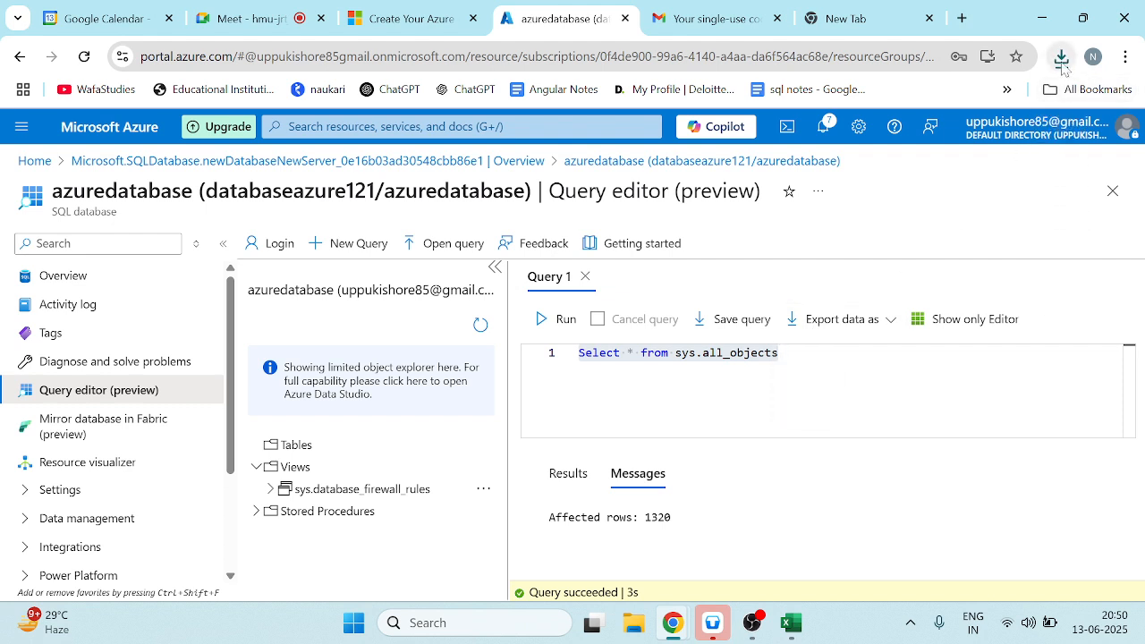
pyautogui.click(626, 629)
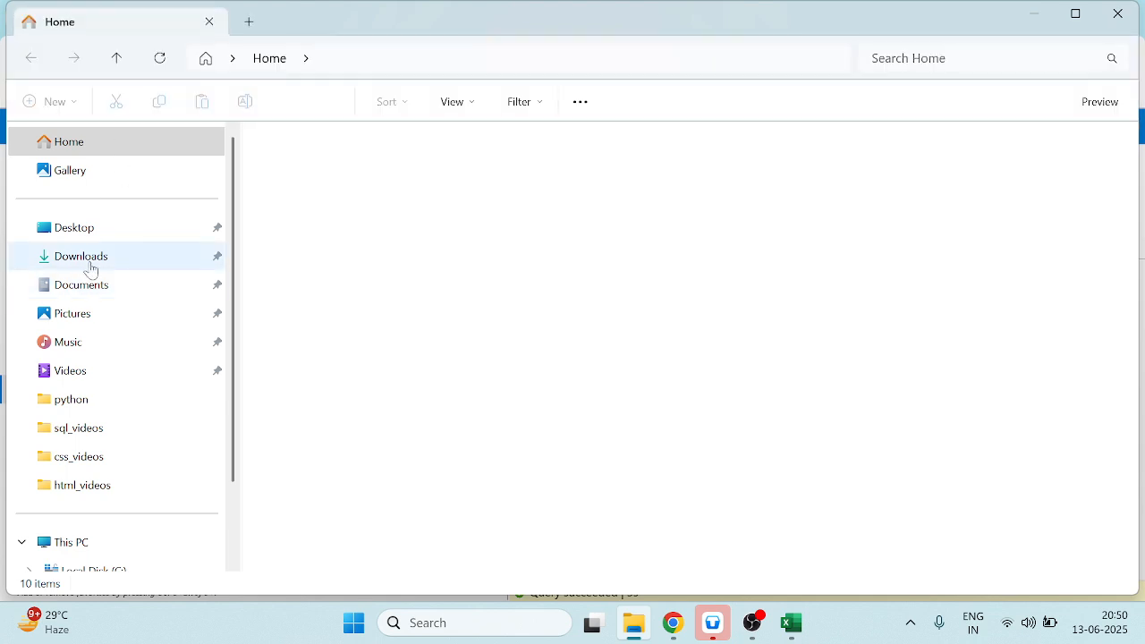
# - Open Query 1.csv from the Downloads folder in Excel
pyautogui.click(92, 262)
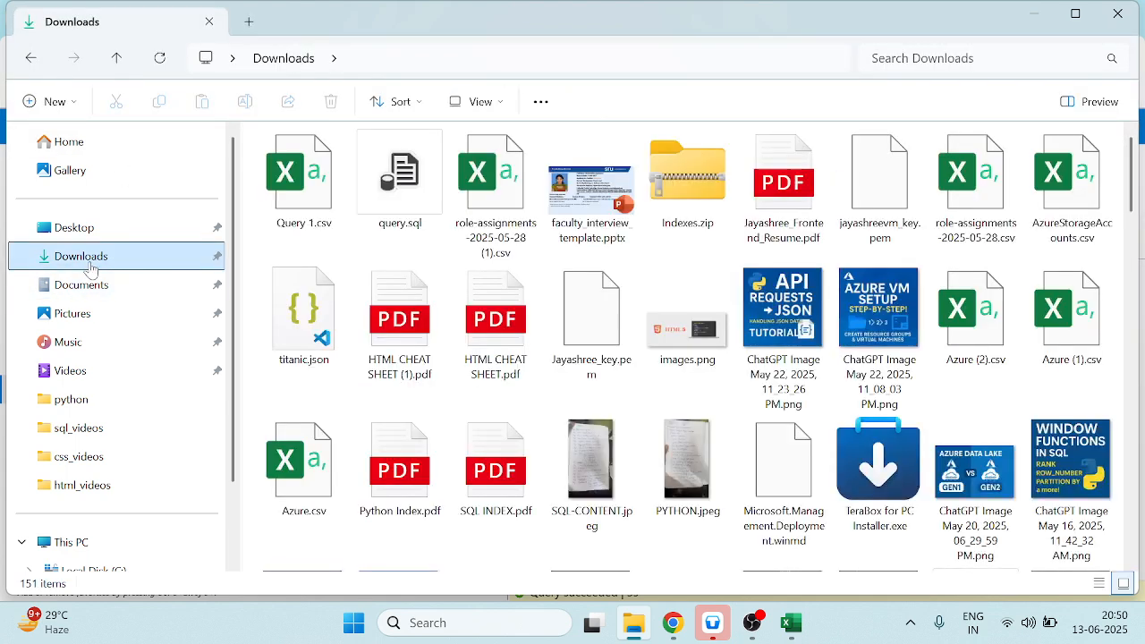
pyautogui.click(304, 190)
pyautogui.doubleClick(304, 192)
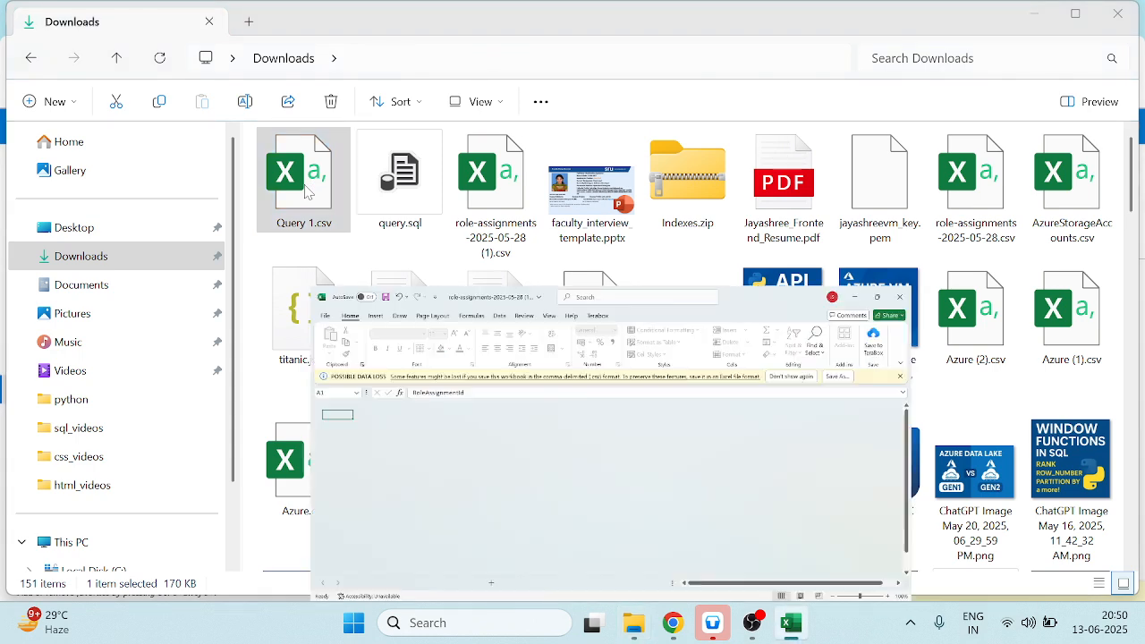
# - Widen column A of Query 1.csv to show full object names, then minimize the workbook
pyautogui.scroll(-20, 291, 355)
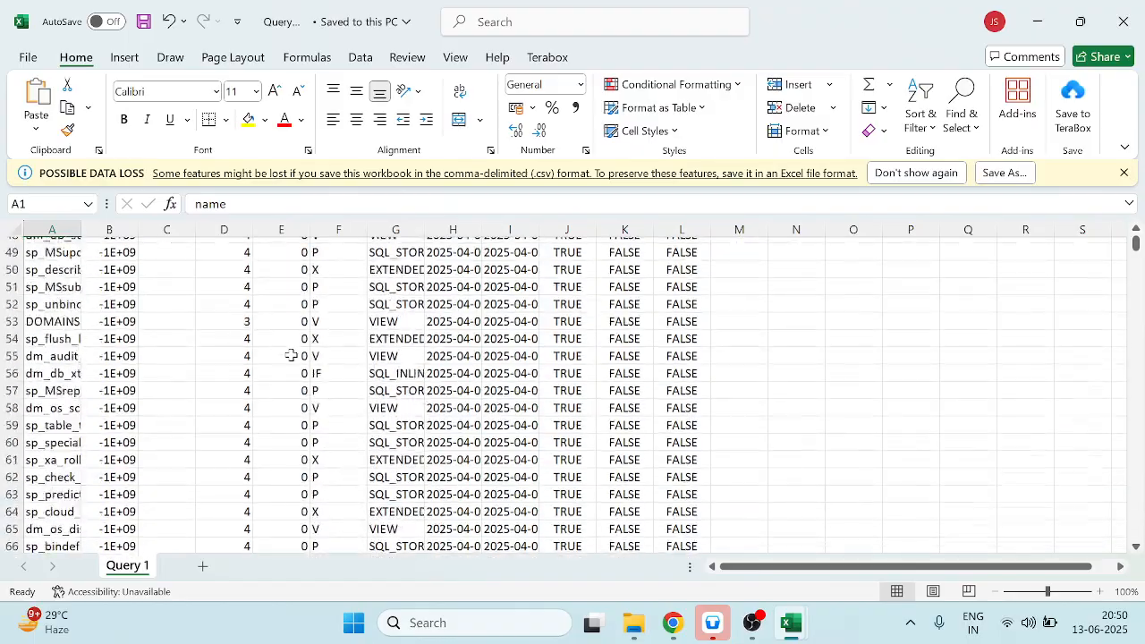
pyautogui.scroll(-20, 290, 355)
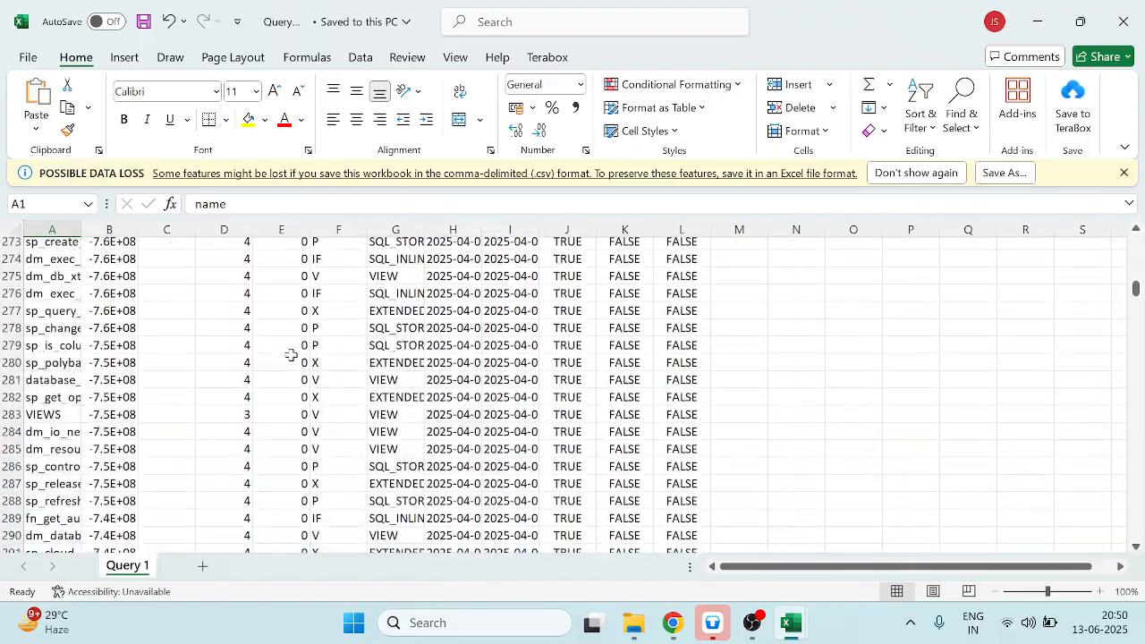
pyautogui.scroll(20, 291, 356)
pyautogui.scroll(14, 291, 356)
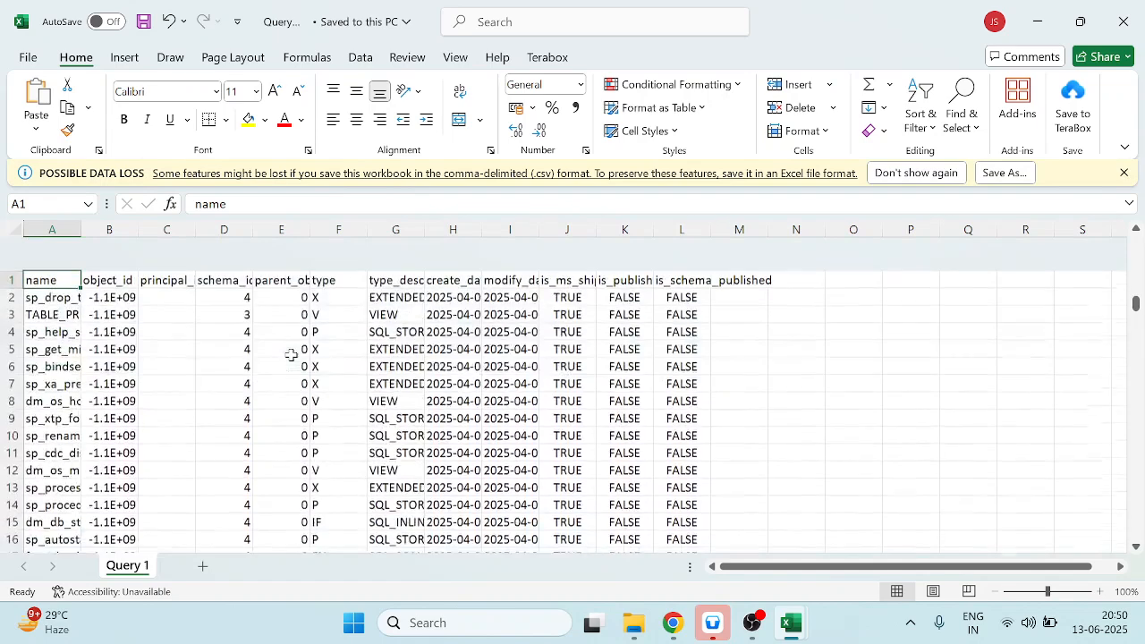
pyautogui.moveTo(83, 229); pyautogui.dragTo(273, 229)
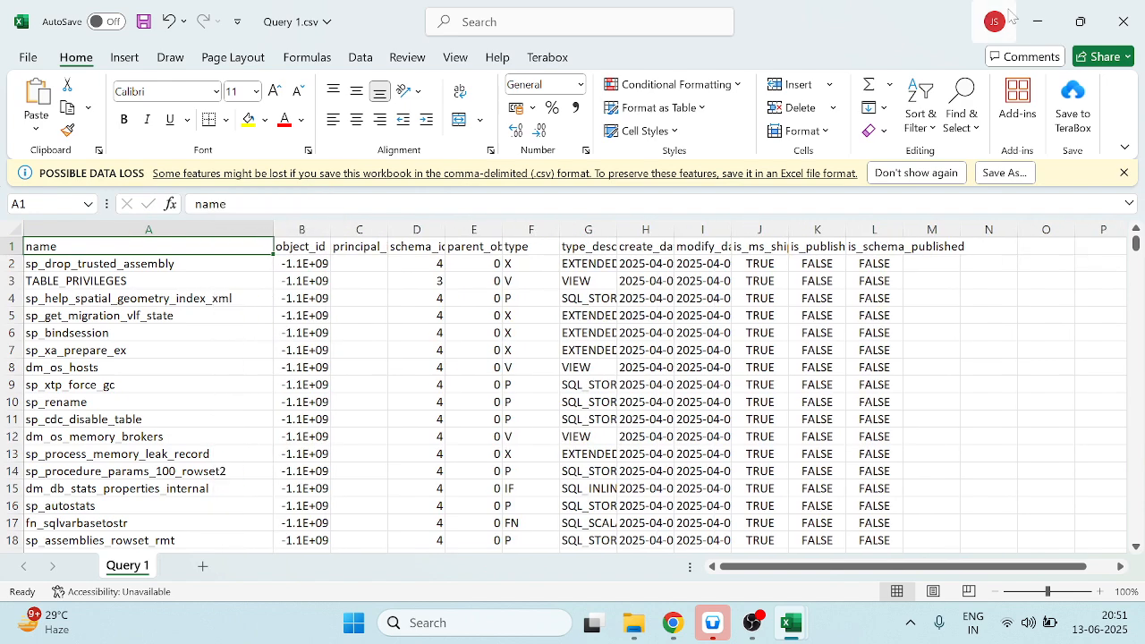
pyautogui.click(1038, 21)
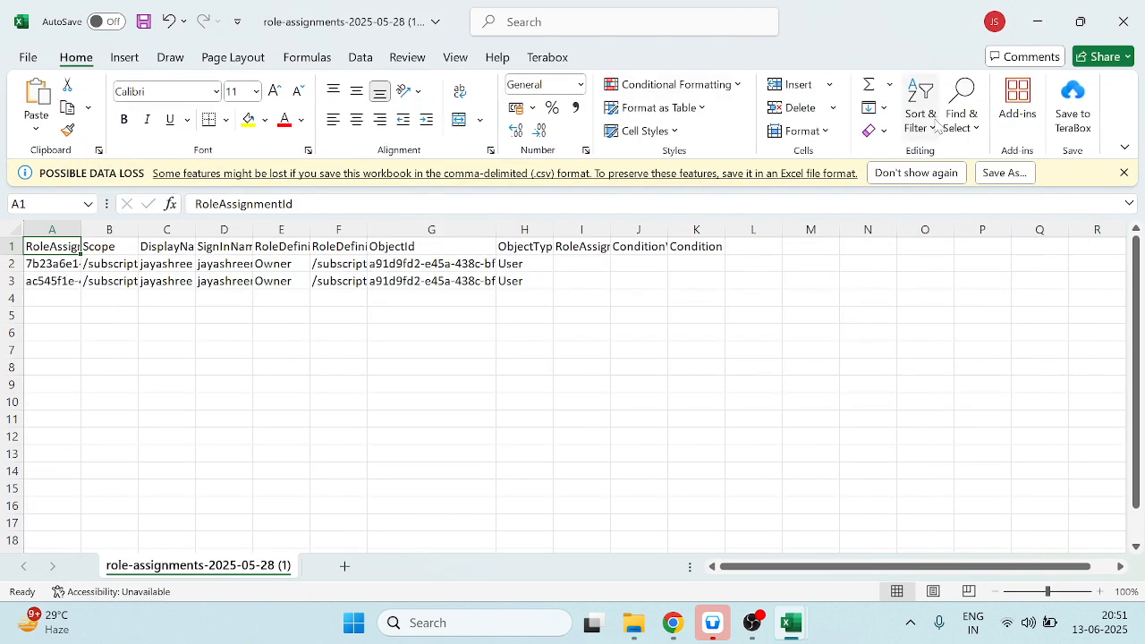
# - Minimize the role-assignments workbook and open query.sql from Downloads in Management Studio
pyautogui.click(1038, 21)
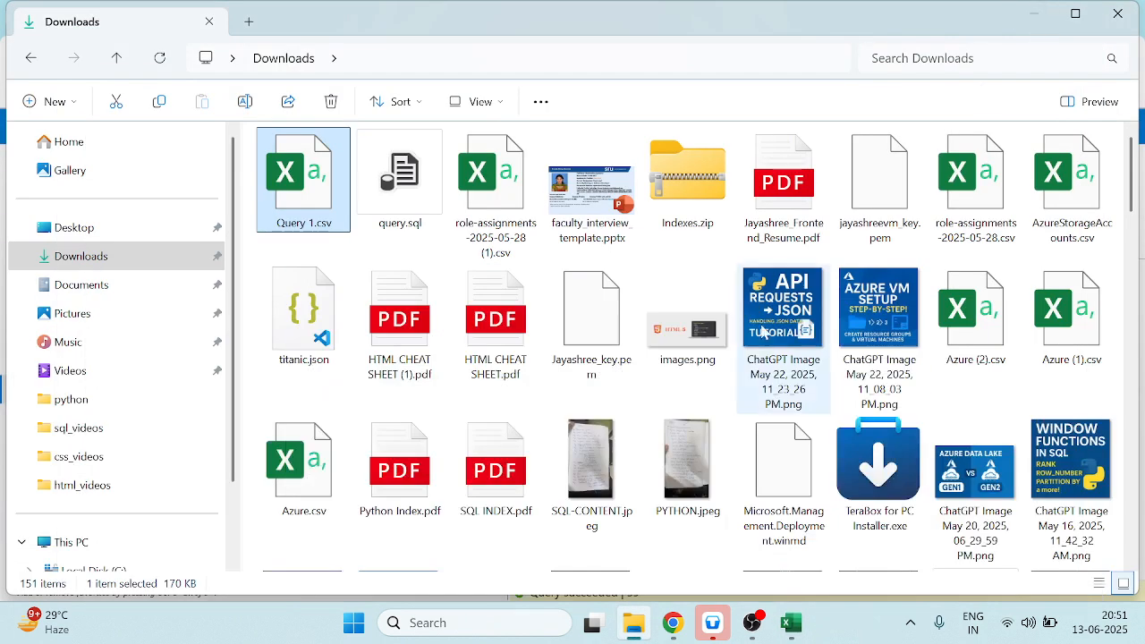
pyautogui.click(423, 211)
pyautogui.doubleClick(422, 211)
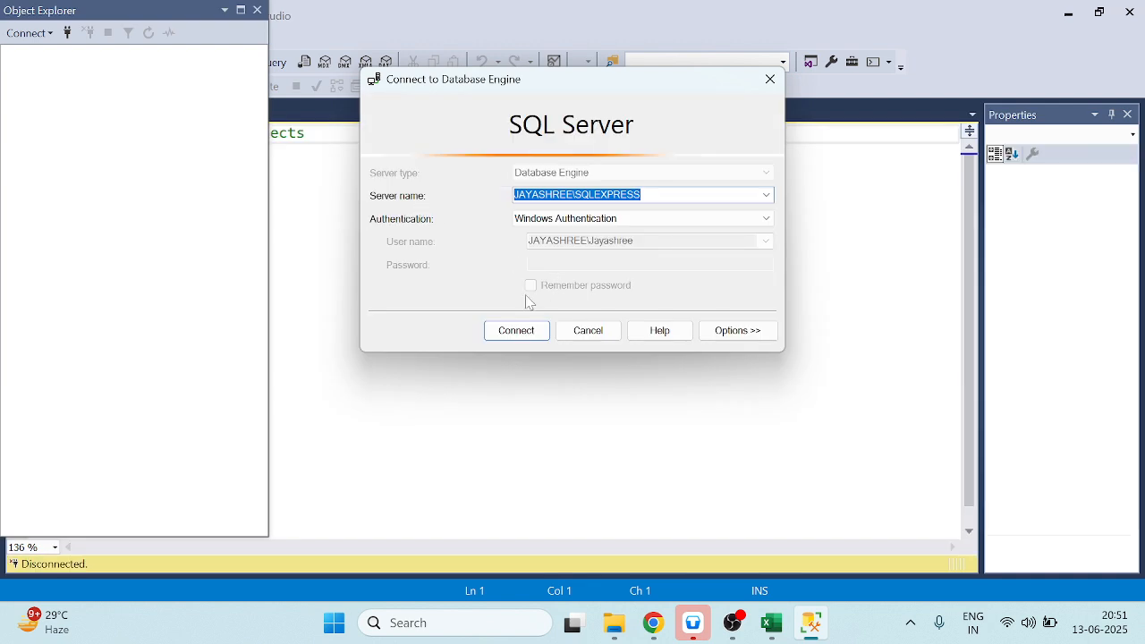
# - Connect to the local SQL Server instance, dismiss the update notification, and minimize Management Studio
pyautogui.click(502, 329)
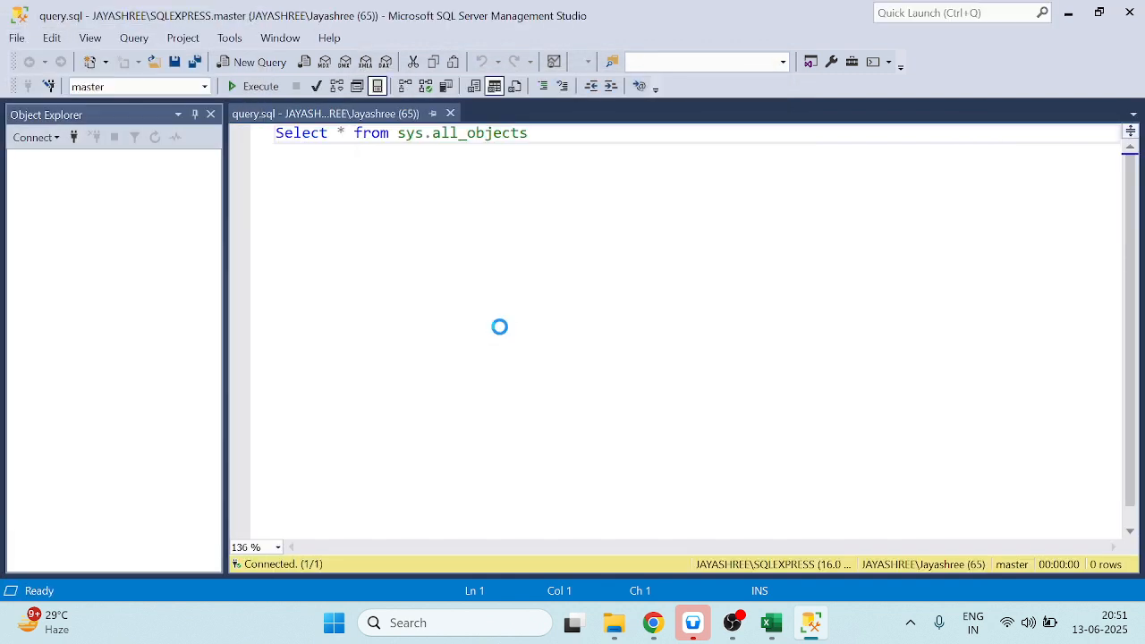
pyautogui.click(517, 338)
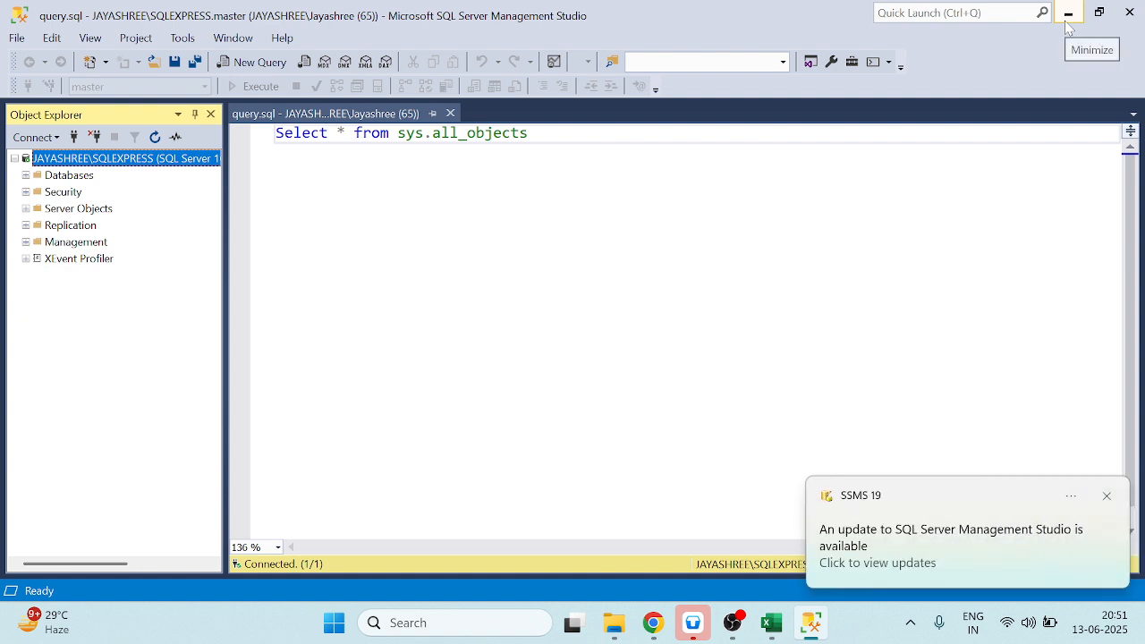
pyautogui.click(1107, 496)
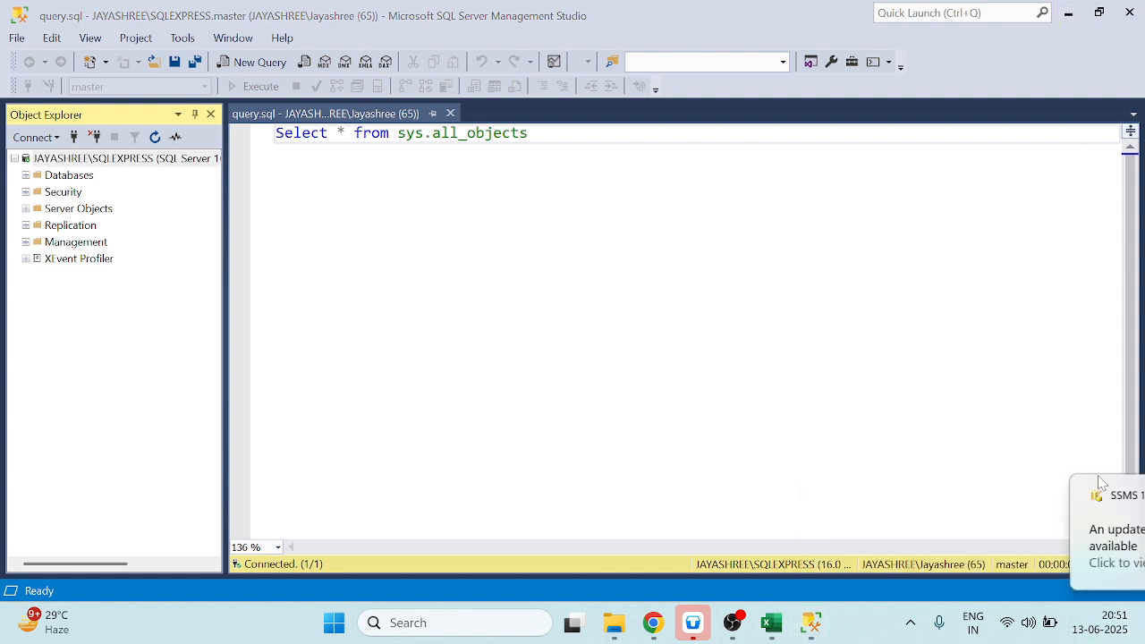
pyautogui.click(1070, 12)
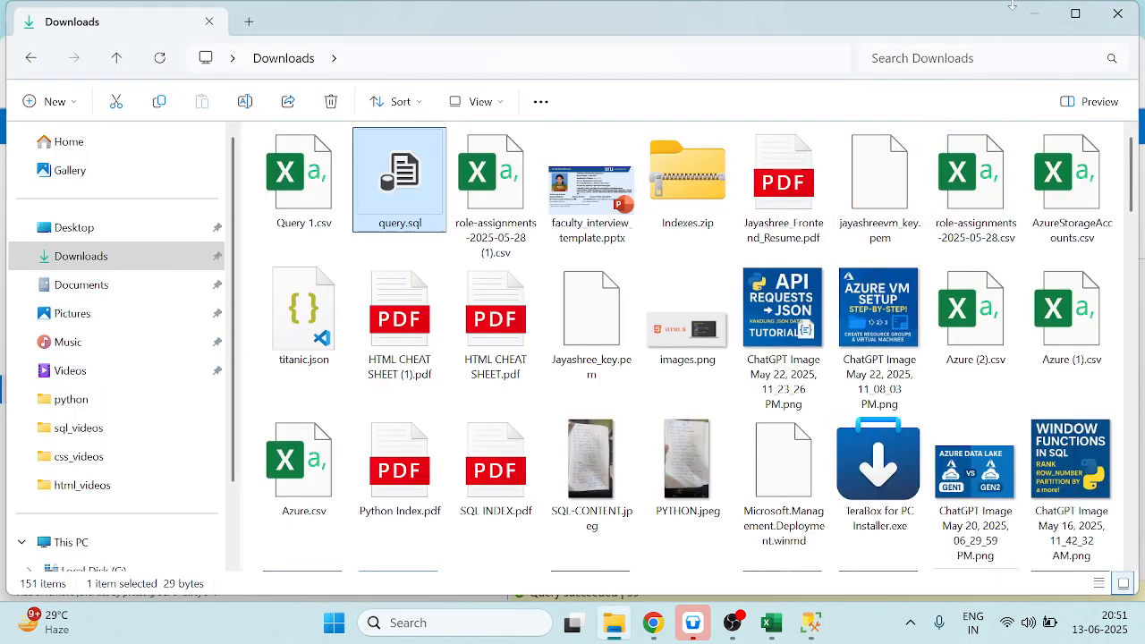
# - Minimize File Explorer and switch the Query editor to Show only Editor, hiding the results pane
pyautogui.click(1043, 18)
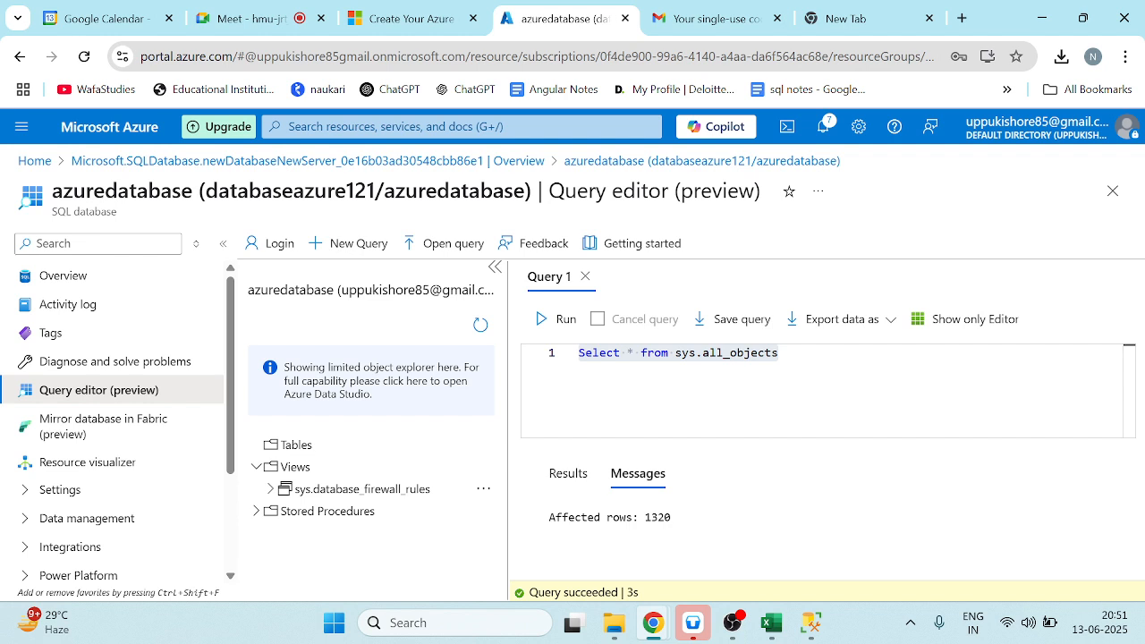
pyautogui.click(935, 312)
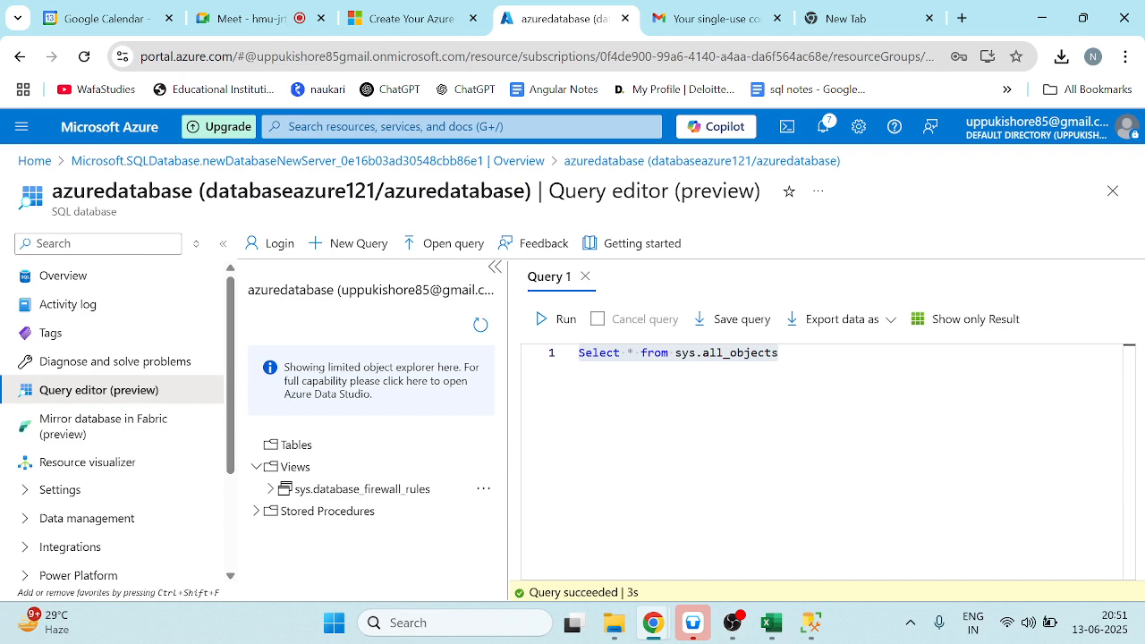